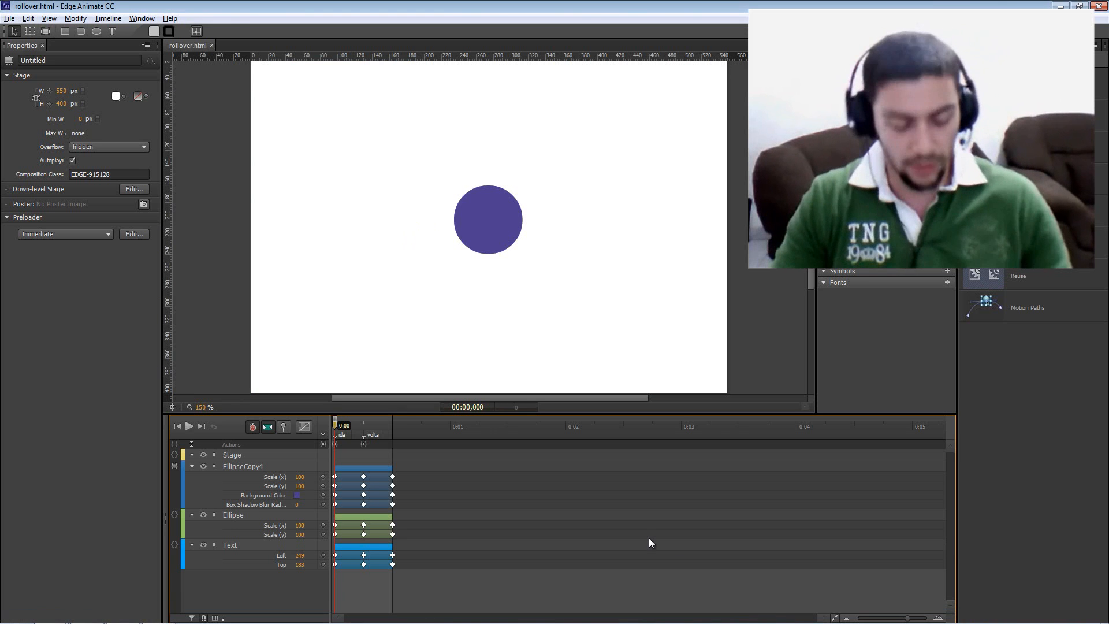
# Preview the finished rollover.html composition in the browser
pyautogui.hotkey('alt', 'Tab')
# Test the purple circle's rollover in the Chrome preview, then close the preview
pyautogui.moveTo(501, 78); pyautogui.dragTo(503, 78)
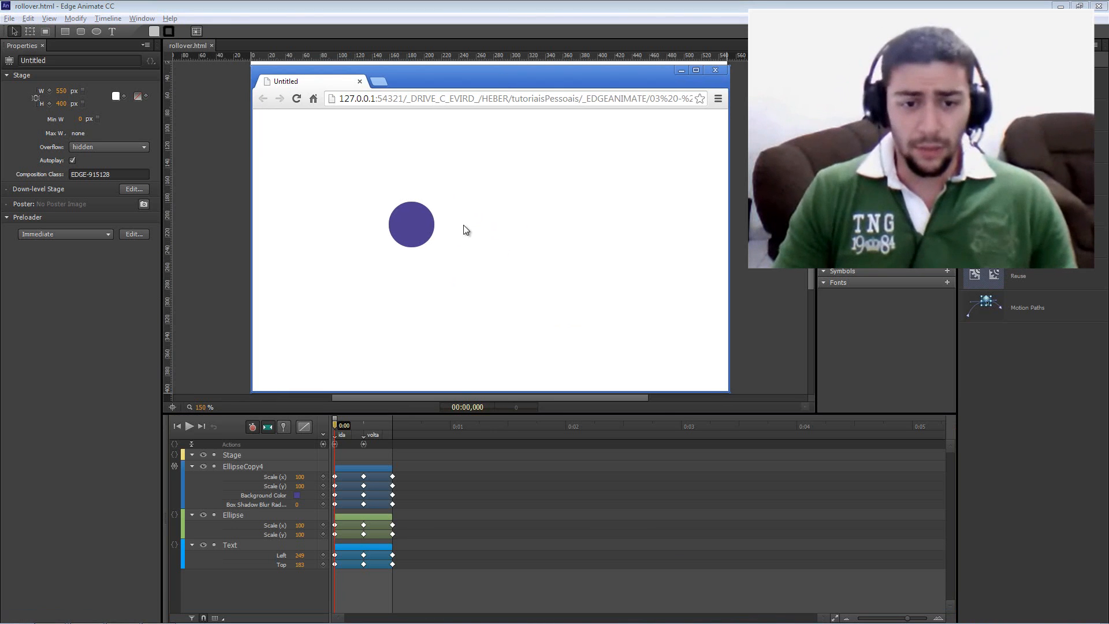
pyautogui.moveTo(411, 238)
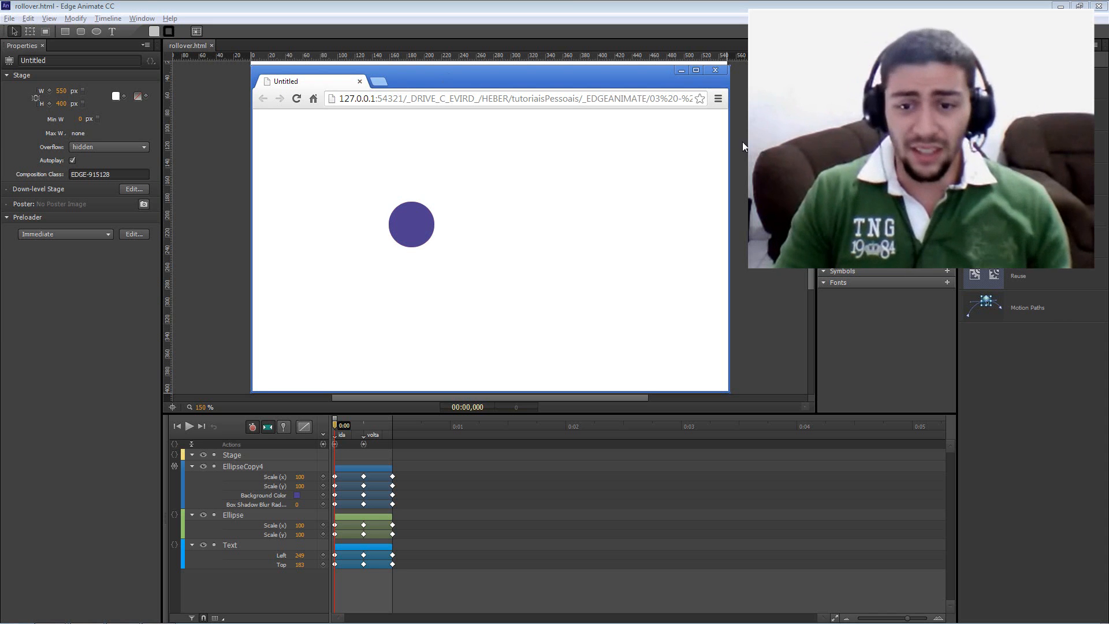
pyautogui.click(360, 82)
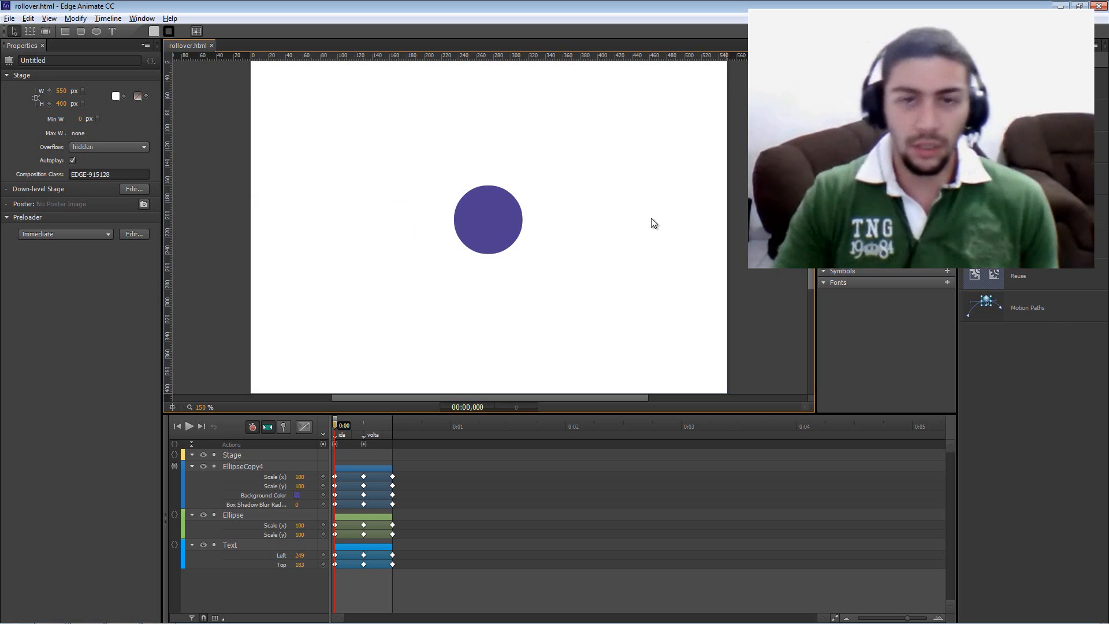
# Collapse the EllipseCopy4, Ellipse and Text timeline tracks, deselect the circle, and show the File menu
pyautogui.moveTo(881, 621)
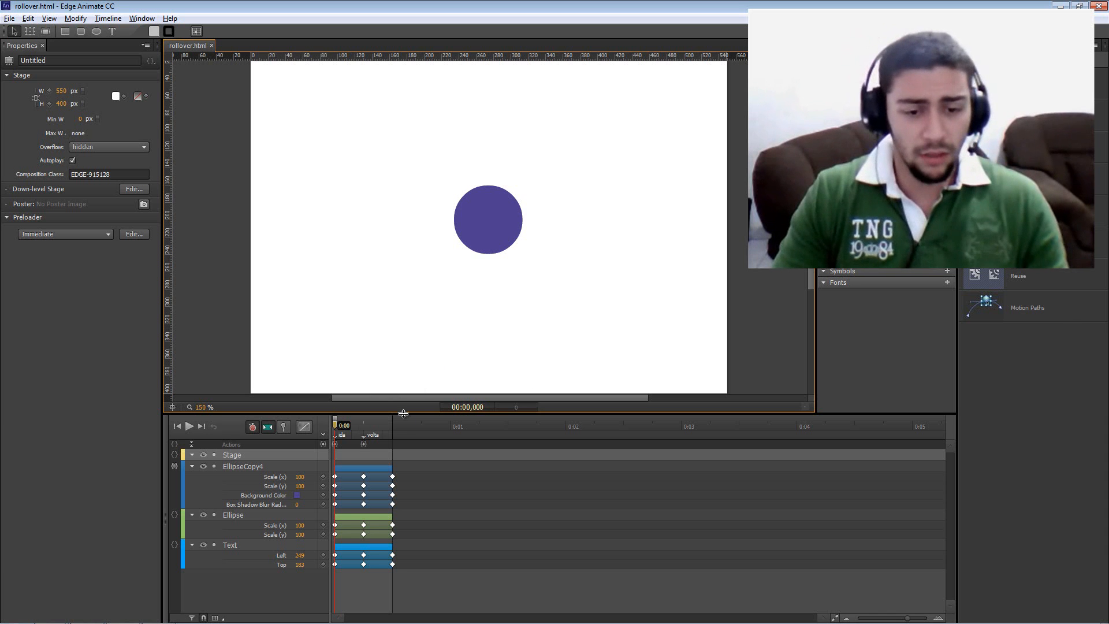
pyautogui.moveTo(422, 399); pyautogui.dragTo(434, 398)
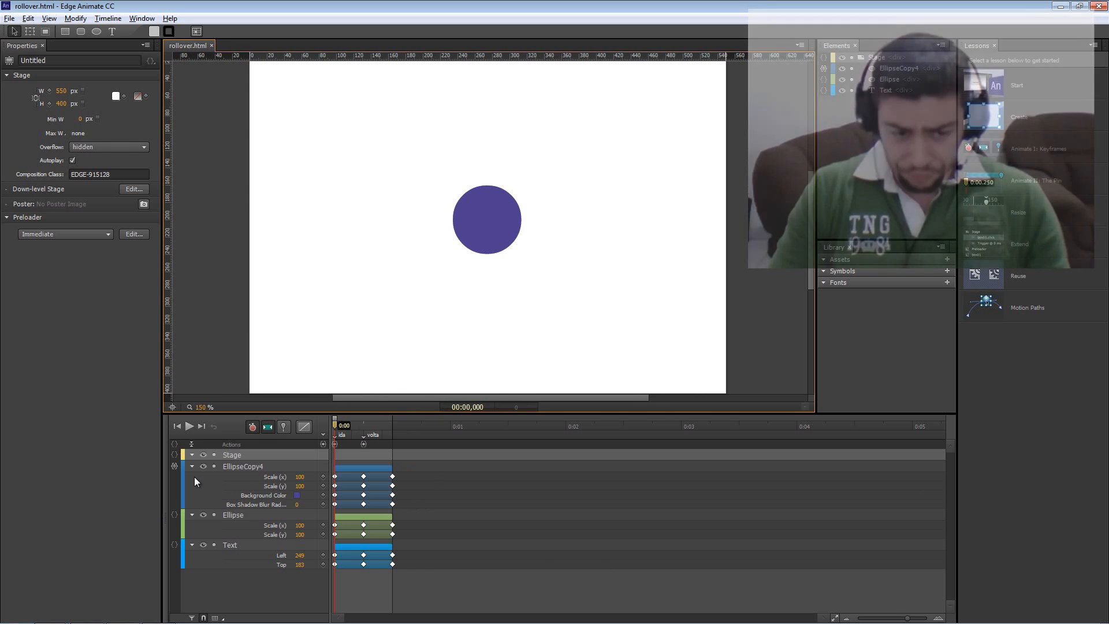
pyautogui.click(192, 467)
pyautogui.click(193, 478)
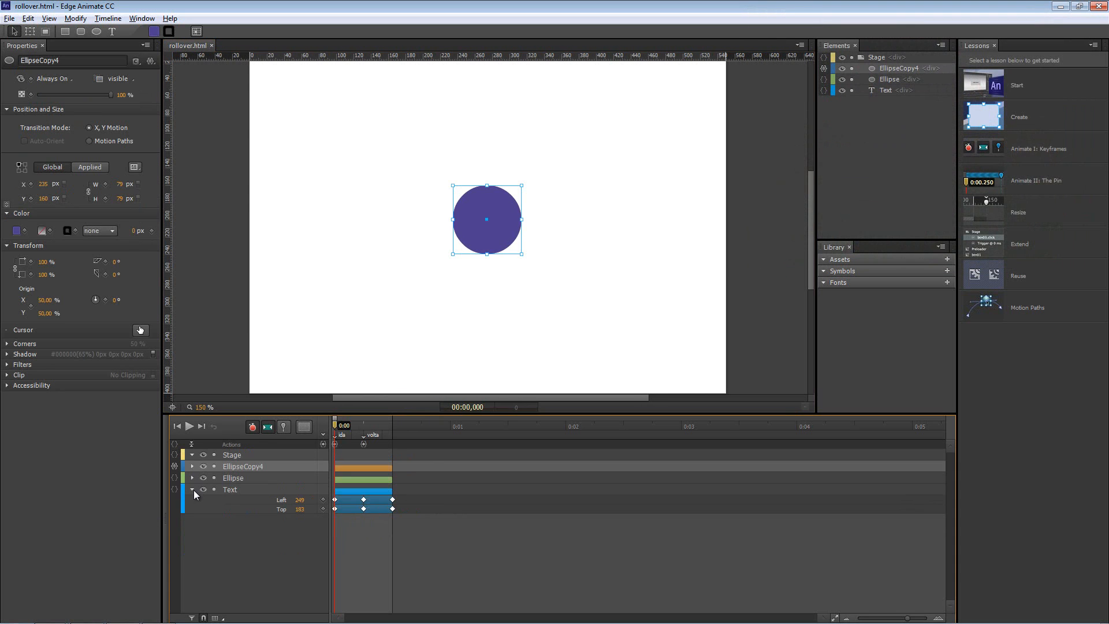
pyautogui.click(193, 490)
pyautogui.click(104, 457)
pyautogui.click(11, 21)
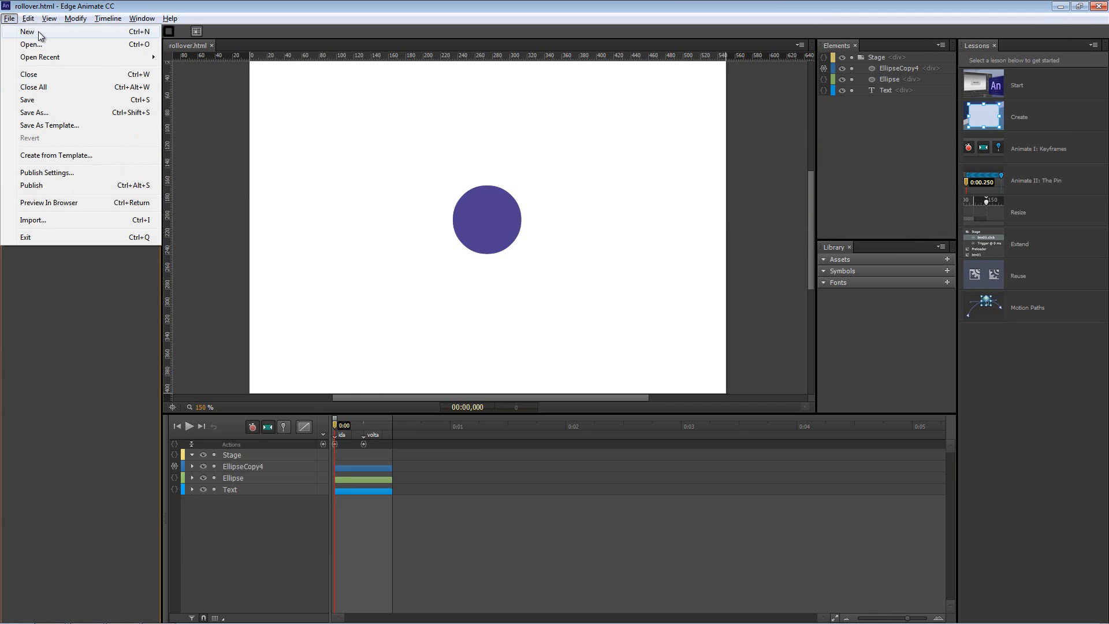
# Create a new blank composition, Untitled-1.html, with a 550 × 400 px stage
pyautogui.click(38, 31)
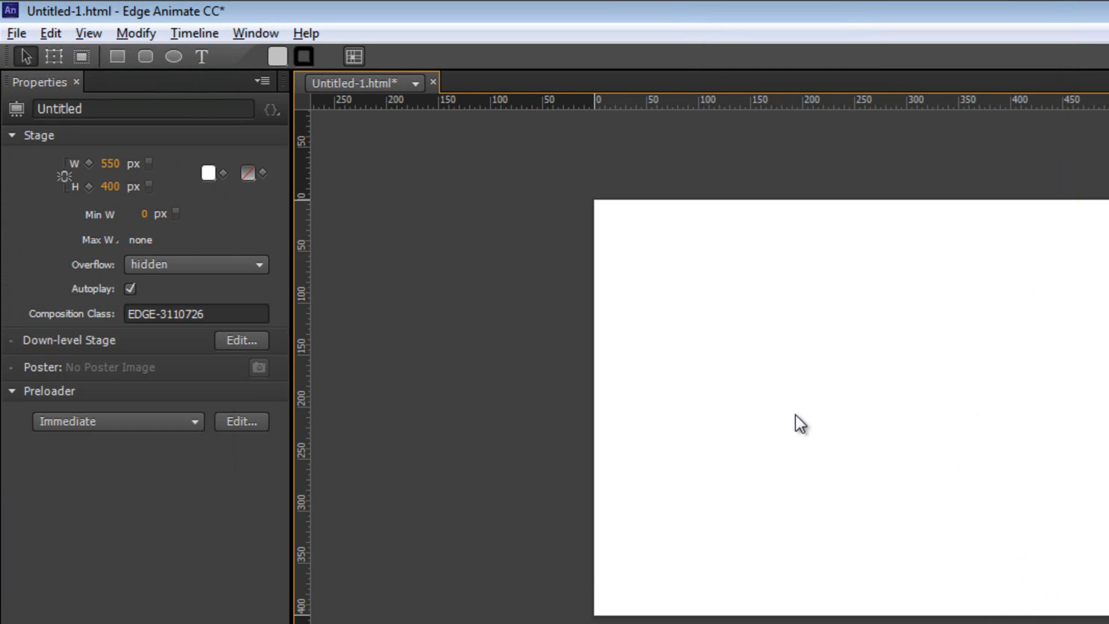
# Draw a 122 × 122 px grey circle at the stage centre, viewing the stage at 150%
pyautogui.click(171, 54)
pyautogui.moveTo(813, 344); pyautogui.dragTo(927, 466)
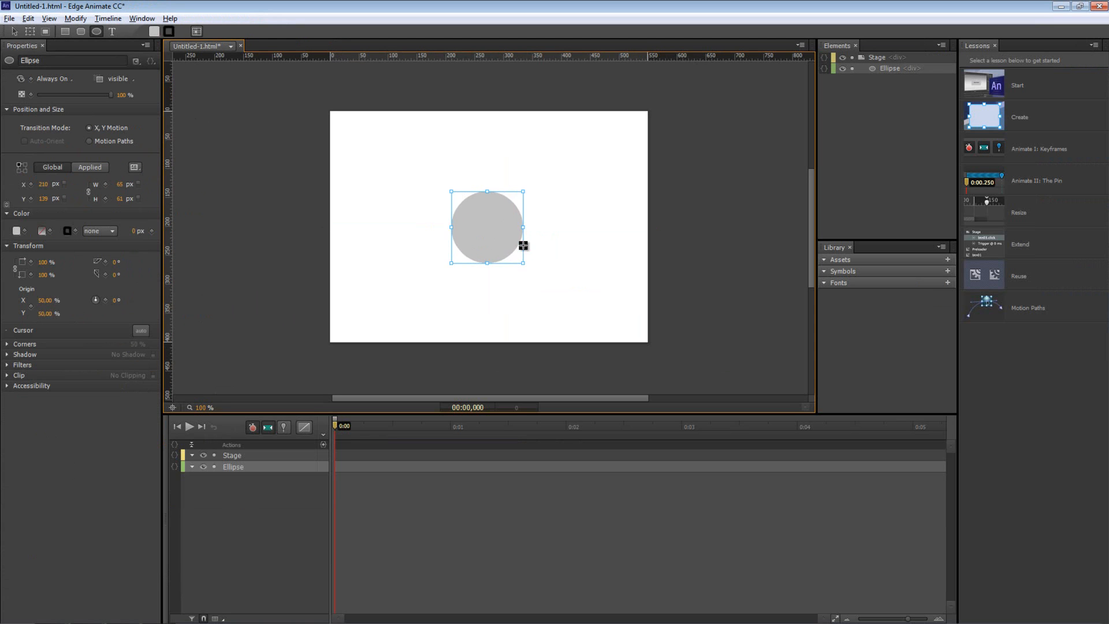
pyautogui.moveTo(520, 239)
pyautogui.mouseDown()
pyautogui.moveTo(511, 238)
pyautogui.moveTo(527, 248)
pyautogui.moveTo(509, 225)
pyautogui.mouseUp()
pyautogui.press('v')
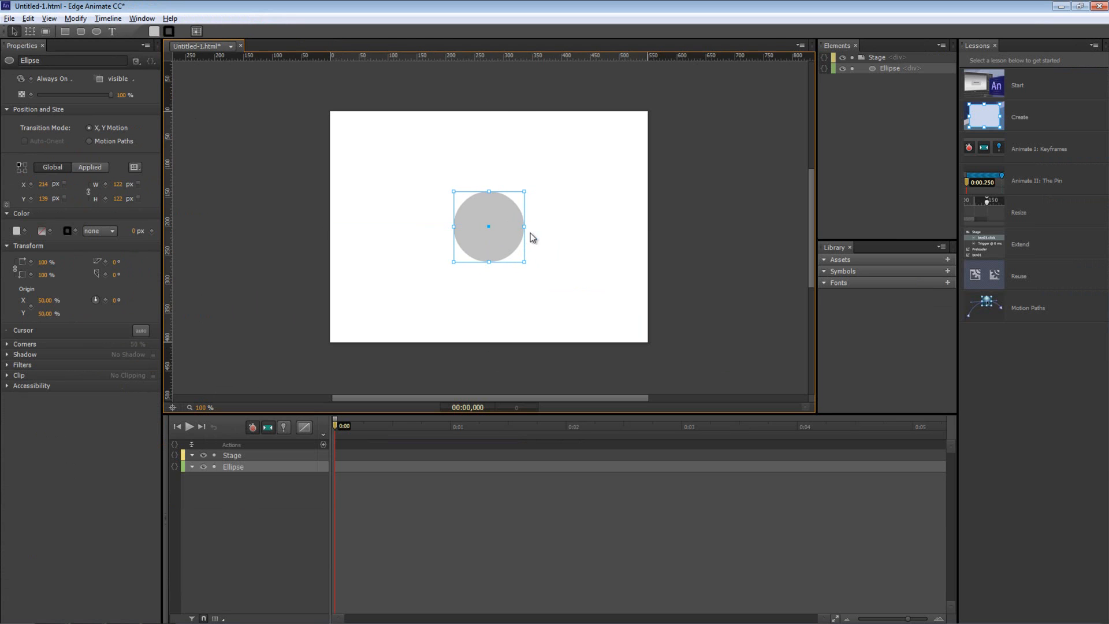
pyautogui.hotkey('ctrl', '=')
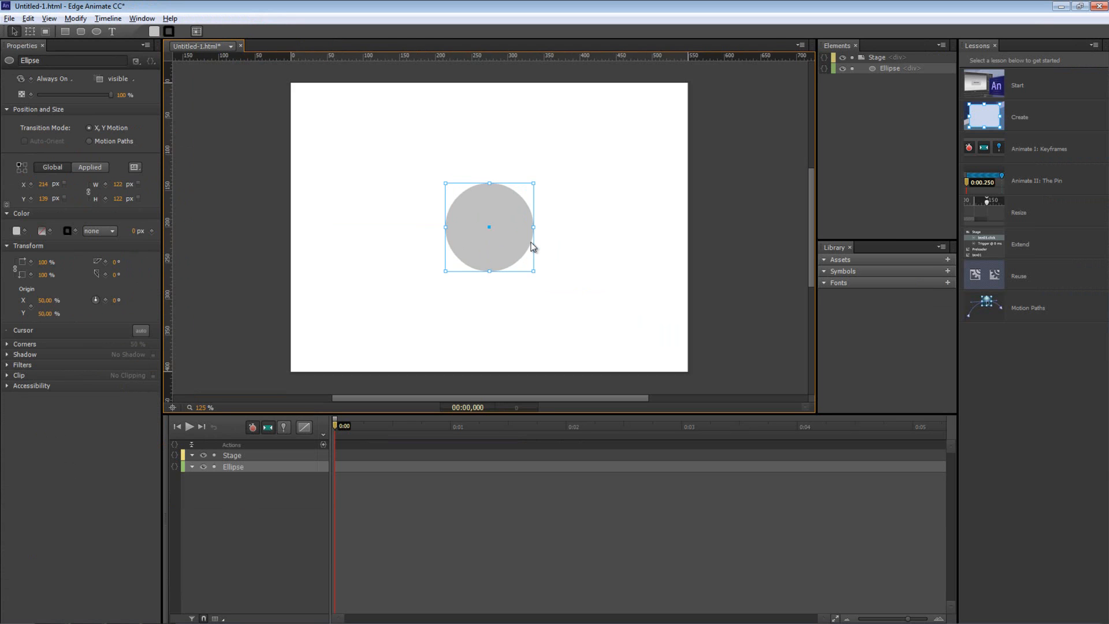
pyautogui.hotkey('ctrl', '=')
pyautogui.moveTo(512, 414); pyautogui.dragTo(512, 445)
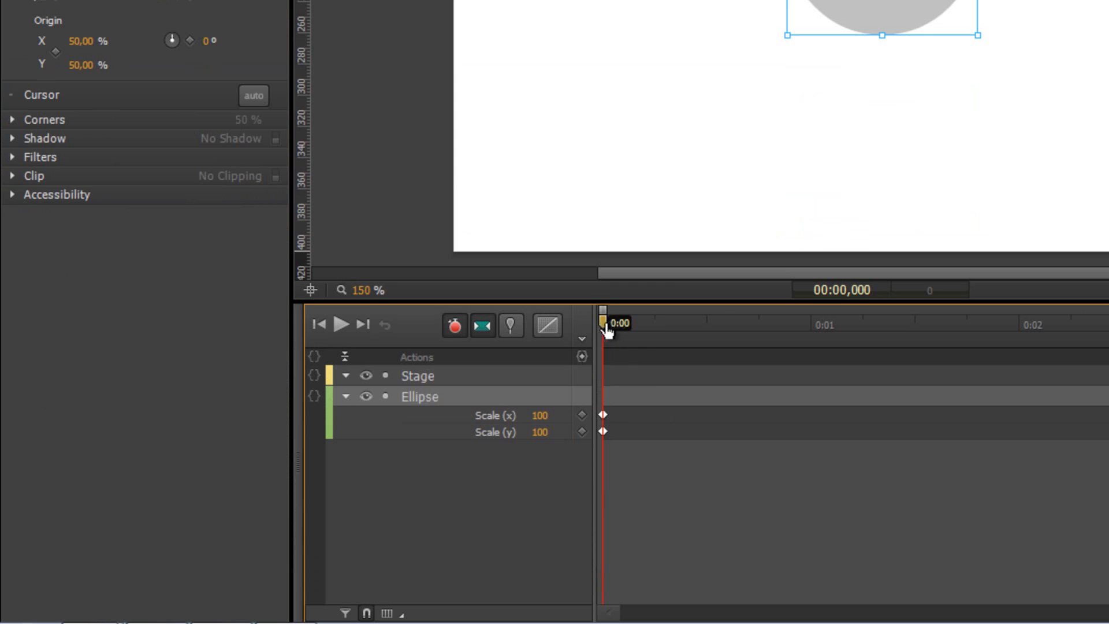
# Scrub the timeline and park the playhead at 0.25 s
pyautogui.moveTo(605, 330); pyautogui.dragTo(654, 328)
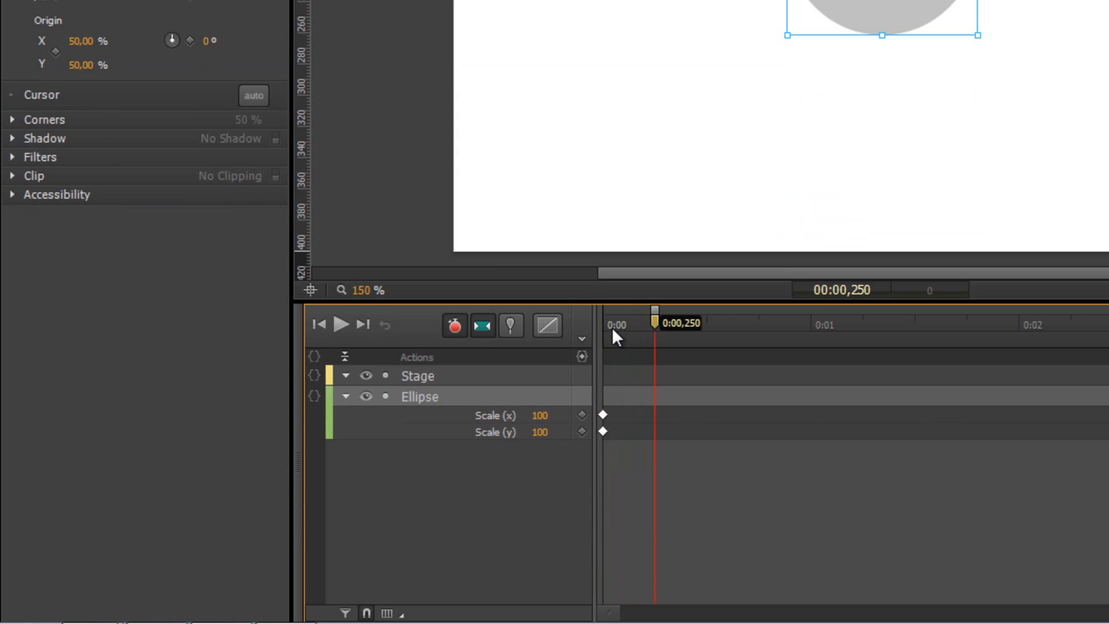
pyautogui.moveTo(655, 327)
pyautogui.mouseDown()
pyautogui.moveTo(699, 333)
pyautogui.moveTo(660, 340)
pyautogui.moveTo(708, 336)
pyautogui.moveTo(658, 340)
pyautogui.mouseUp()
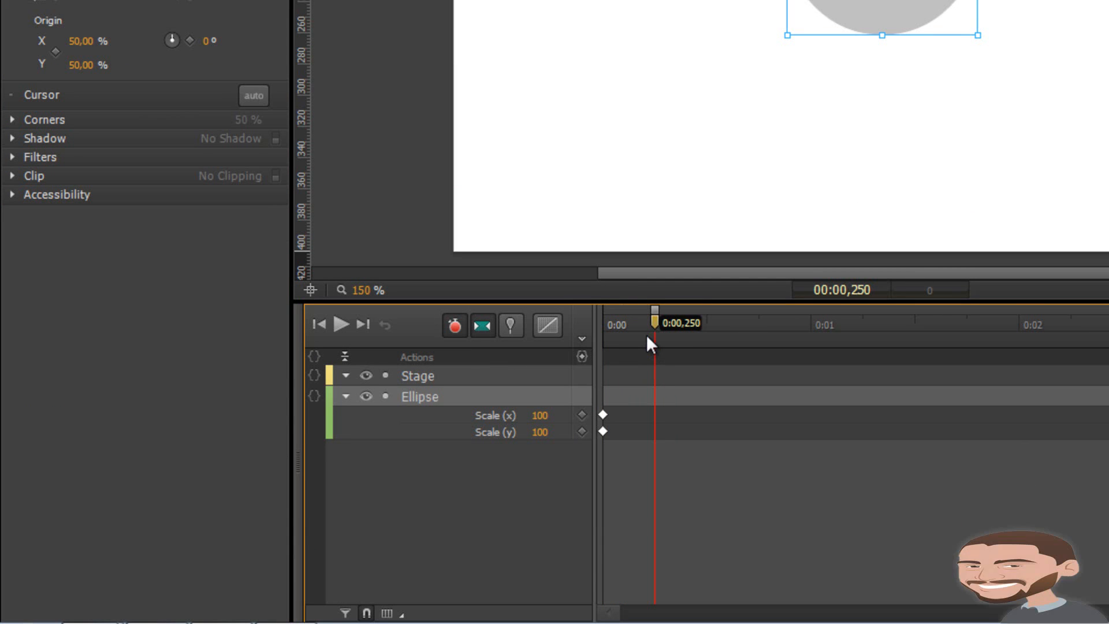
pyautogui.moveTo(656, 329); pyautogui.dragTo(696, 326)
pyautogui.click(656, 326)
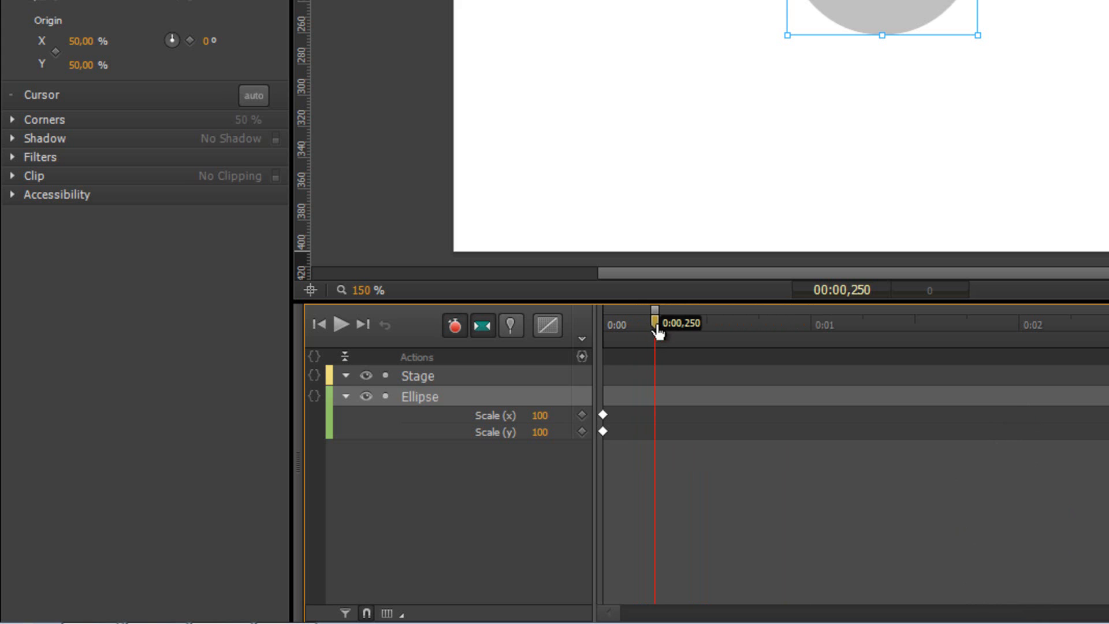
pyautogui.moveTo(655, 326)
pyautogui.mouseDown()
pyautogui.moveTo(601, 324)
pyautogui.moveTo(704, 330)
pyautogui.moveTo(642, 337)
pyautogui.moveTo(656, 340)
pyautogui.moveTo(644, 323)
pyautogui.moveTo(653, 333)
pyautogui.mouseUp()
pyautogui.moveTo(616, 335); pyautogui.dragTo(659, 327)
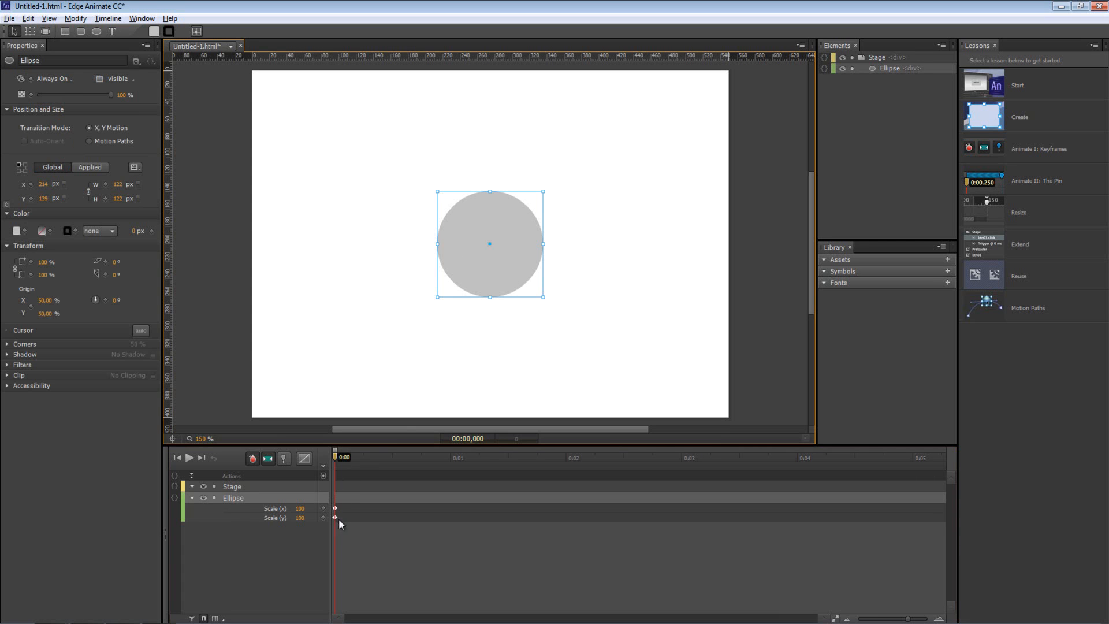
pyautogui.moveTo(335, 461); pyautogui.dragTo(383, 460)
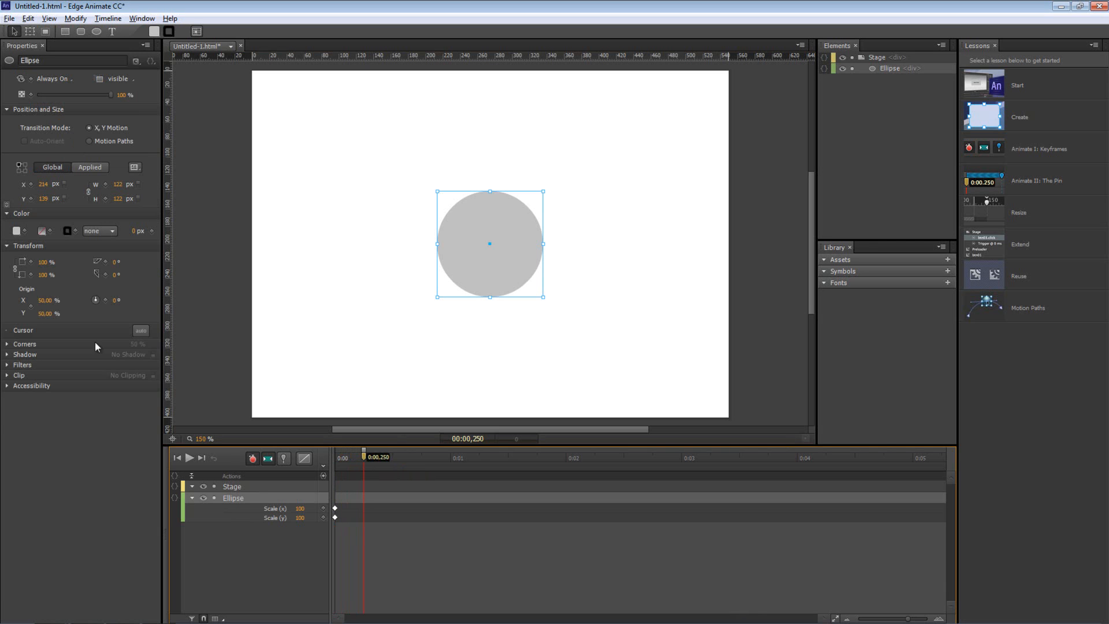
# Set the circle's Scale X to 80% at 0.25 s, keying the shrink
pyautogui.click(43, 263)
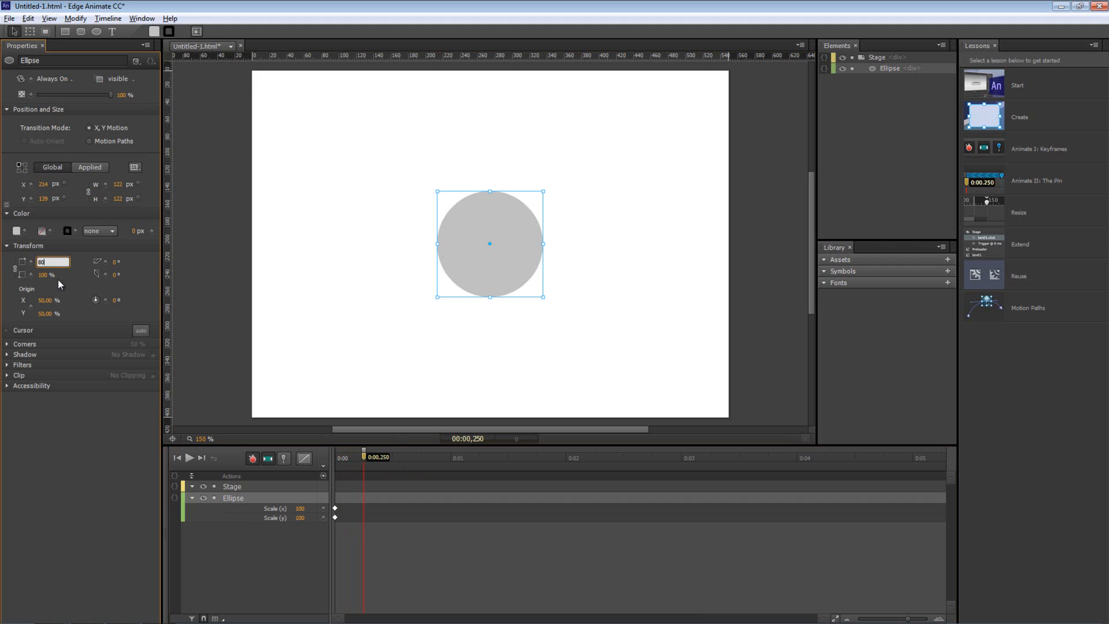
pyautogui.press('Return')
pyautogui.moveTo(355, 459); pyautogui.dragTo(393, 457)
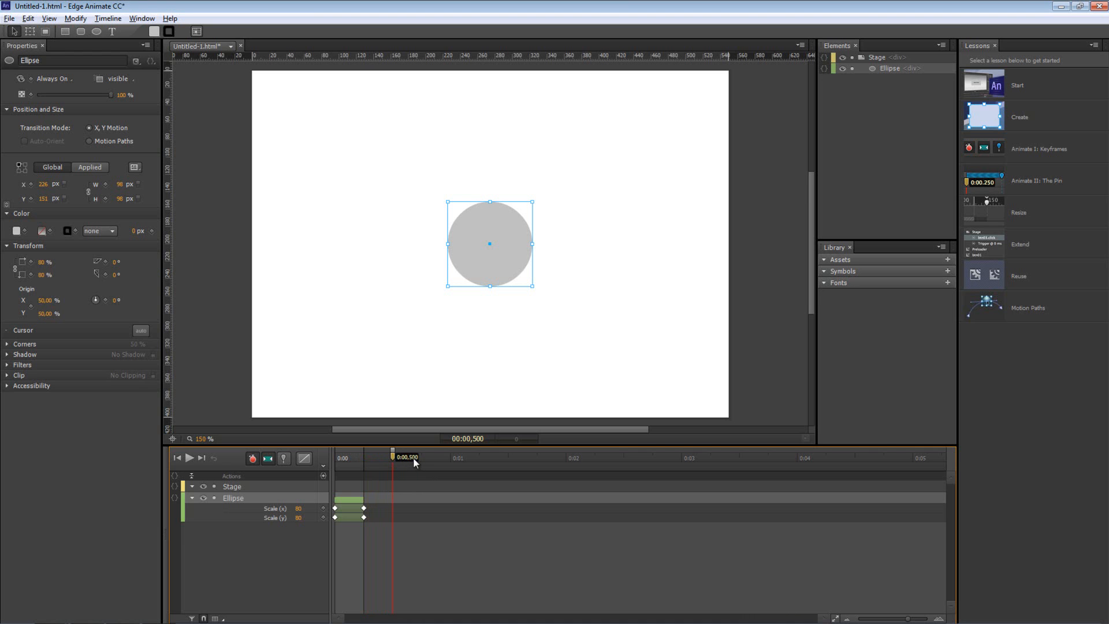
# Paste the 100% starting Scale X and Y keyframes at 0.5 s and preview the shrink-and-grow
pyautogui.click(335, 507)
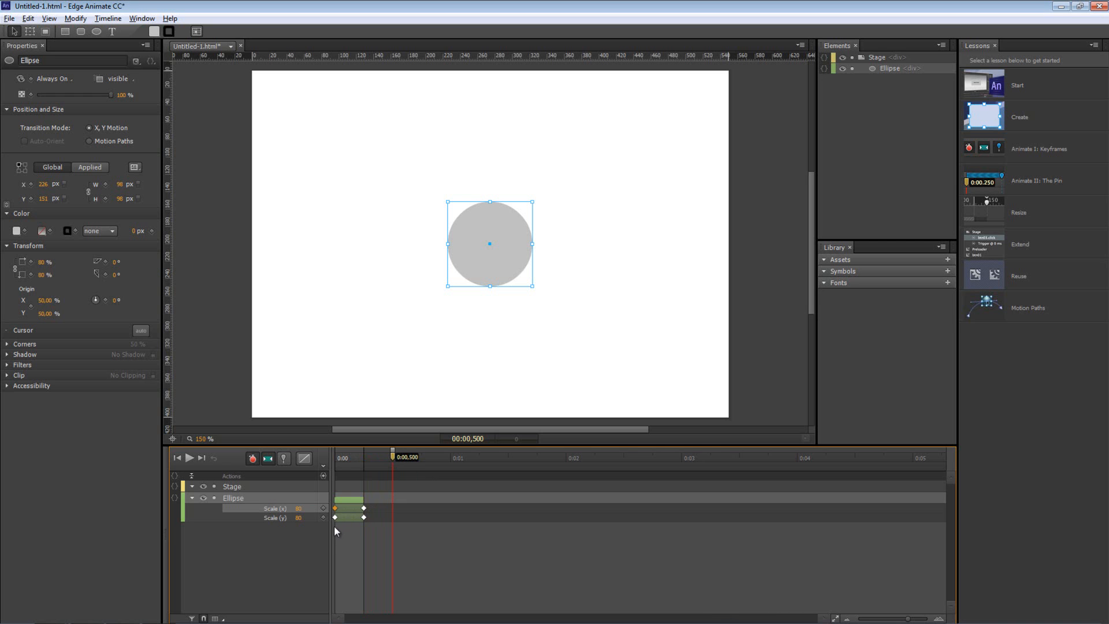
pyautogui.keyDown('shift'); pyautogui.click(335, 518); pyautogui.keyUp('shift')
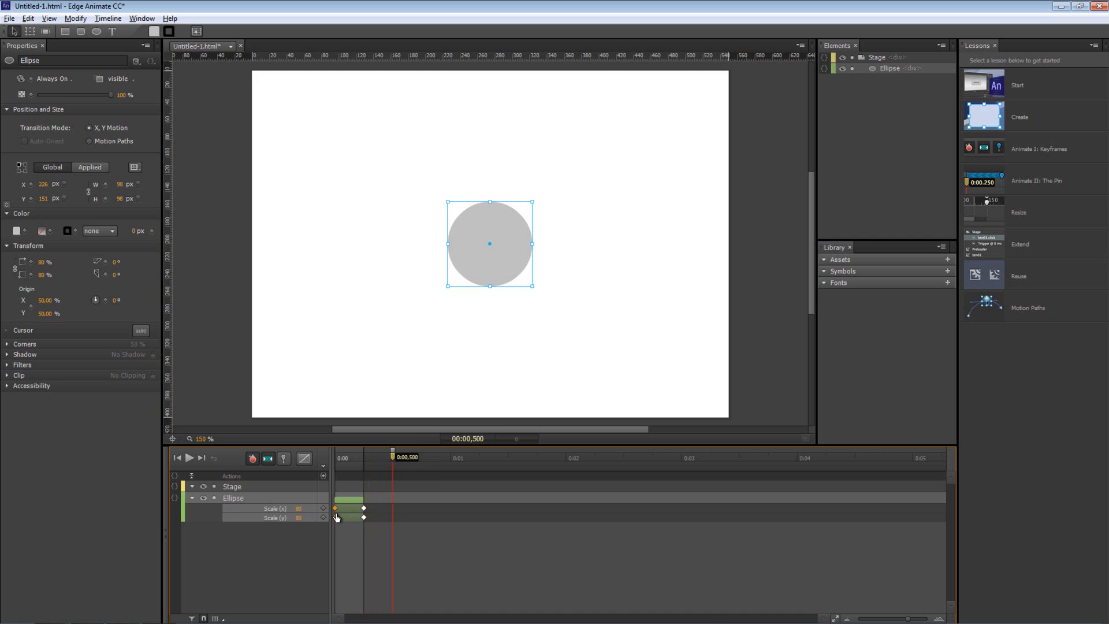
pyautogui.hotkey('ctrl', 'v')
pyautogui.moveTo(333, 455)
pyautogui.mouseDown()
pyautogui.moveTo(394, 455)
pyautogui.moveTo(329, 457)
pyautogui.mouseUp()
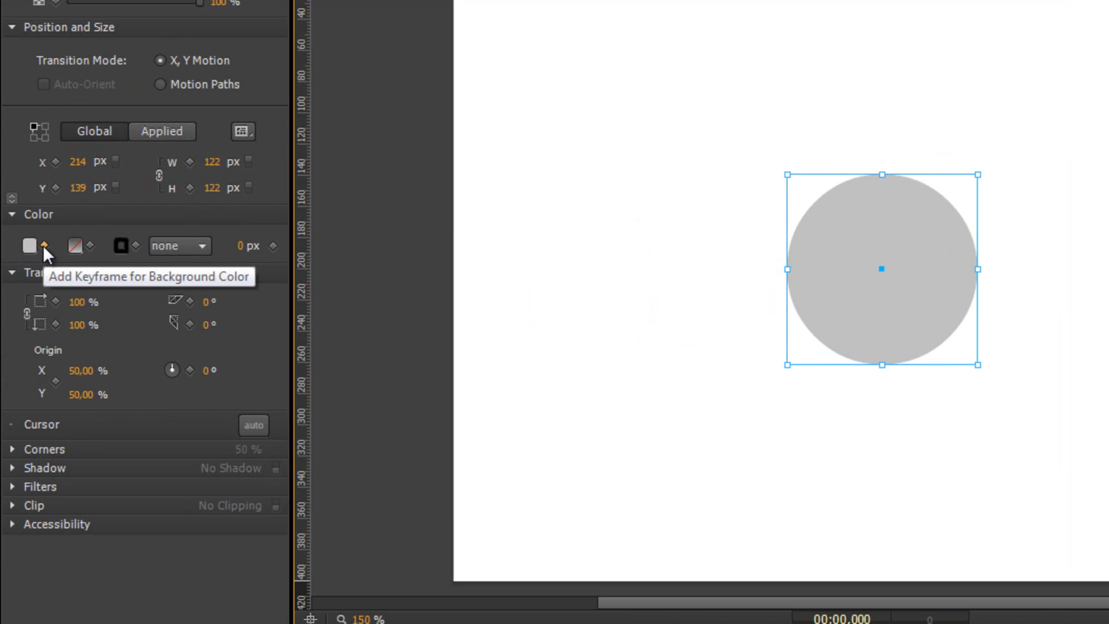
# Key the circle's grey background colour at 0:00 and make it salmon pink at 0.25 s
pyautogui.click(43, 245)
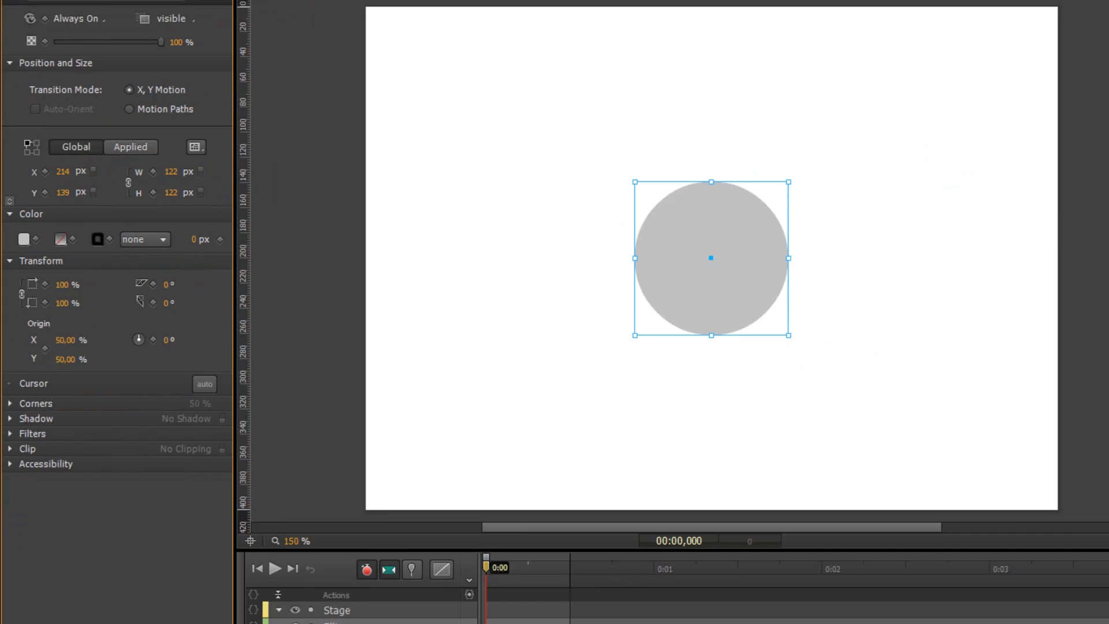
pyautogui.moveTo(336, 453); pyautogui.dragTo(363, 459)
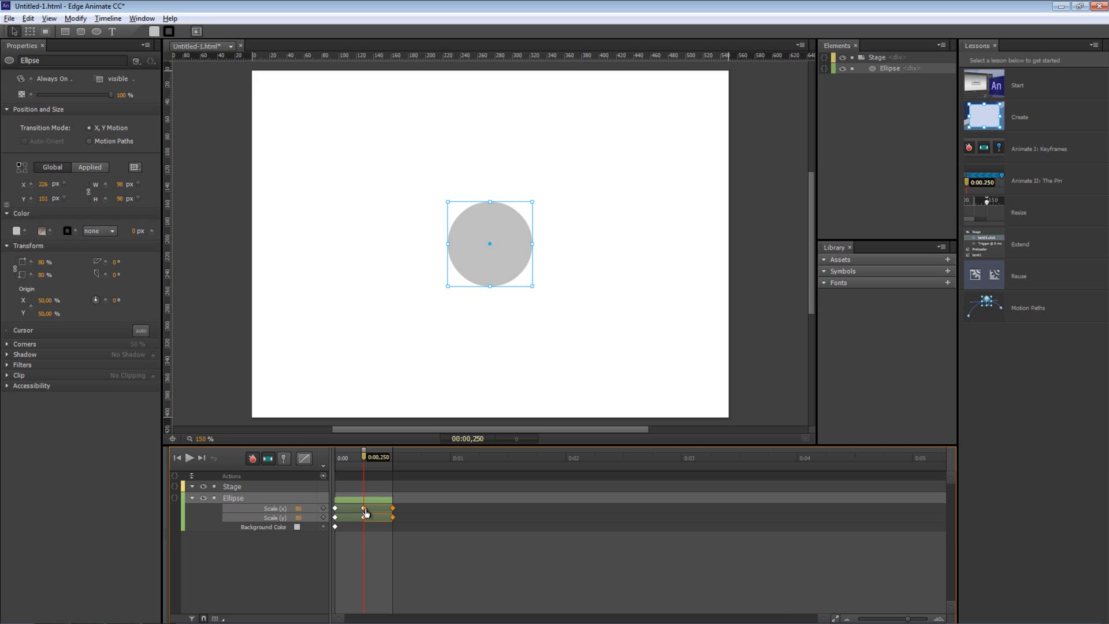
pyautogui.click(16, 230)
pyautogui.moveTo(54, 318); pyautogui.dragTo(57, 299)
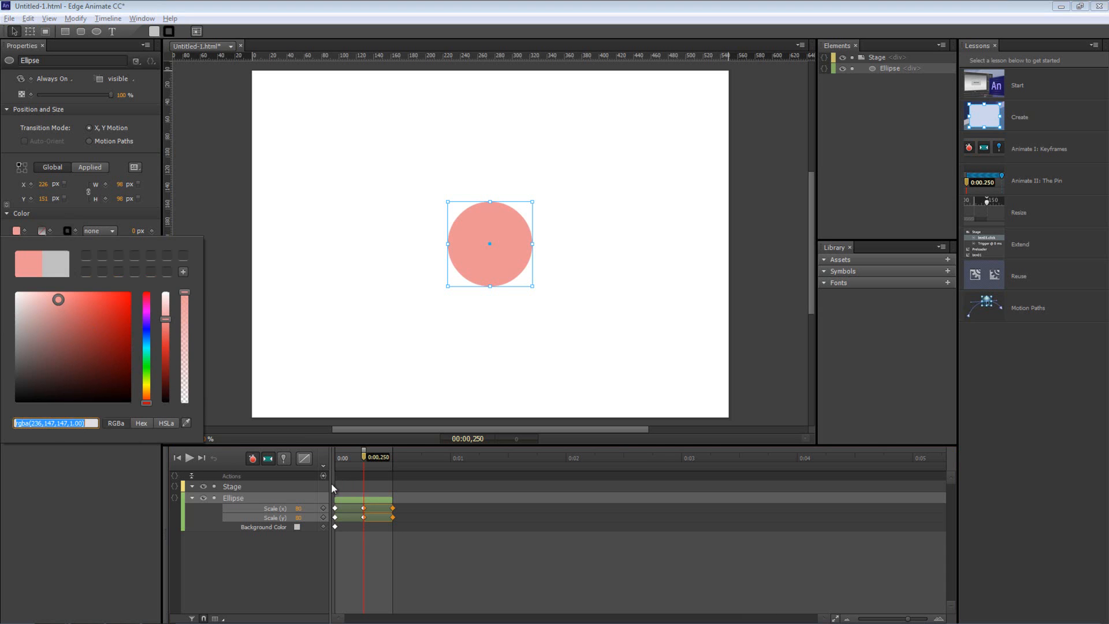
pyautogui.click(366, 463)
# Paste the grey colour keyframe at 0.5 s and play the animation from the start to check
pyautogui.moveTo(366, 463); pyautogui.dragTo(392, 462)
pyautogui.click(335, 527)
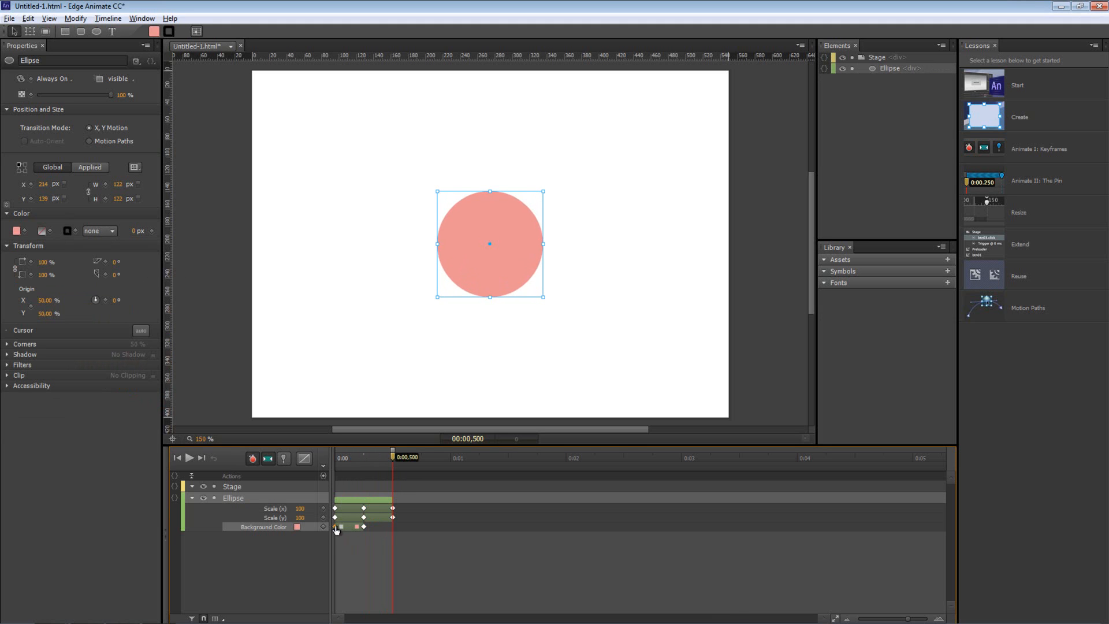
pyautogui.hotkey('ctrl', 'v')
pyautogui.click(336, 458)
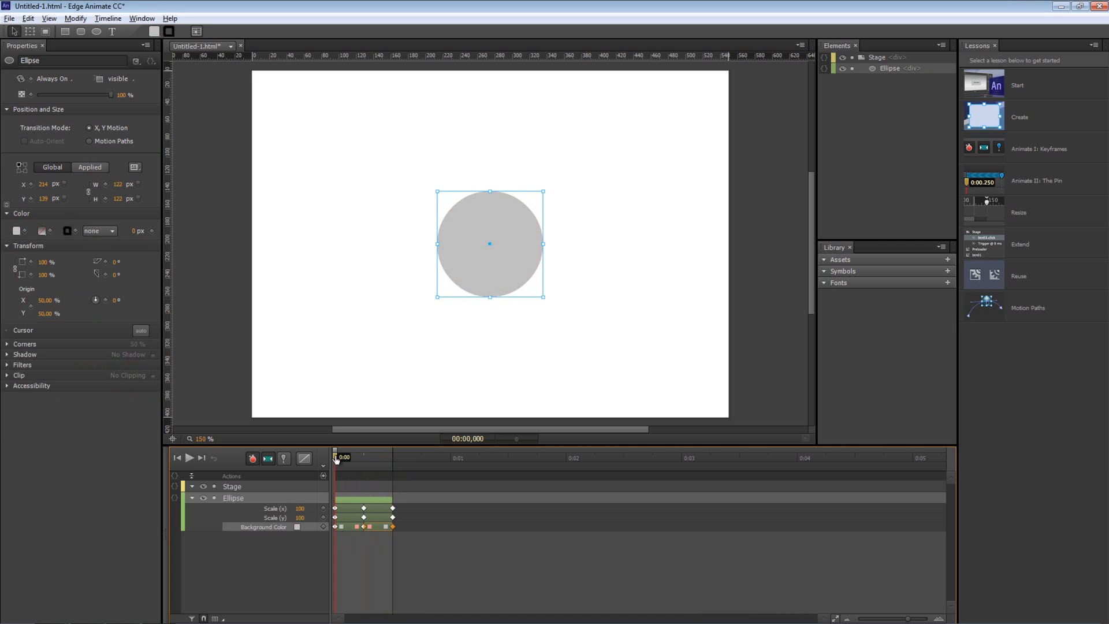
pyautogui.press('space')
pyautogui.moveTo(337, 459)
pyautogui.mouseDown()
pyautogui.moveTo(377, 459)
pyautogui.moveTo(329, 456)
pyautogui.mouseUp()
pyautogui.click(251, 564)
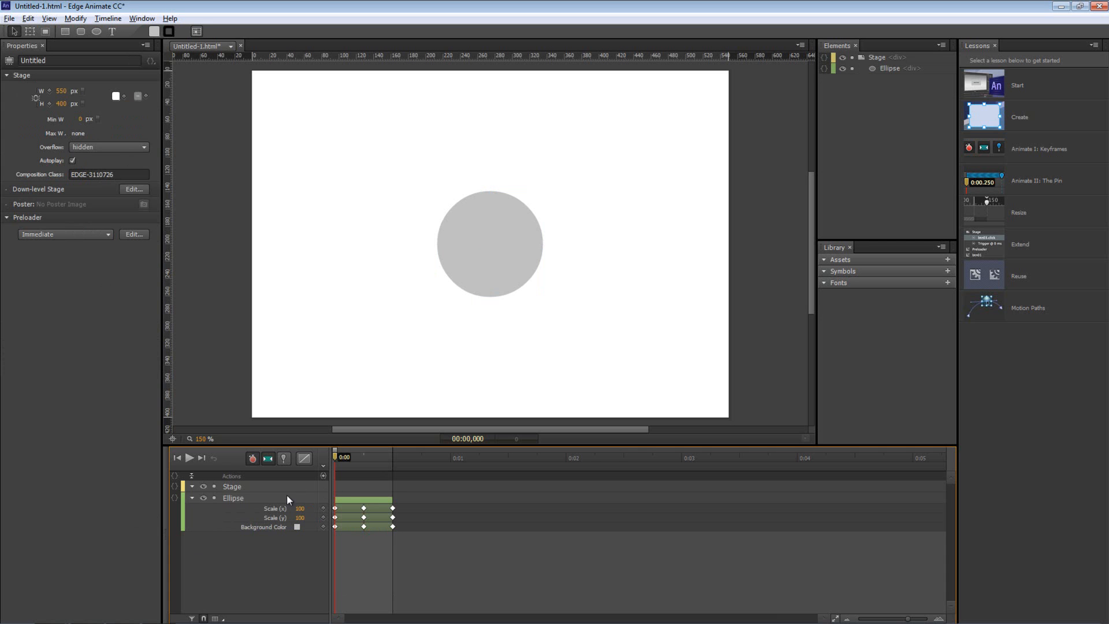
pyautogui.click(224, 498)
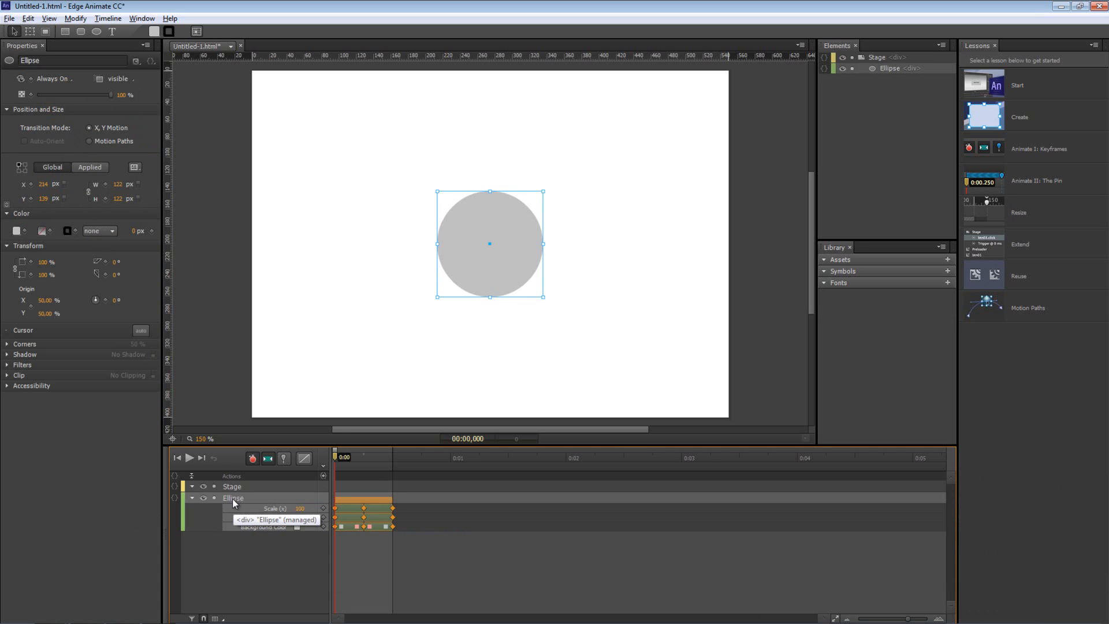
pyautogui.hotkey('ctrl', 'd')
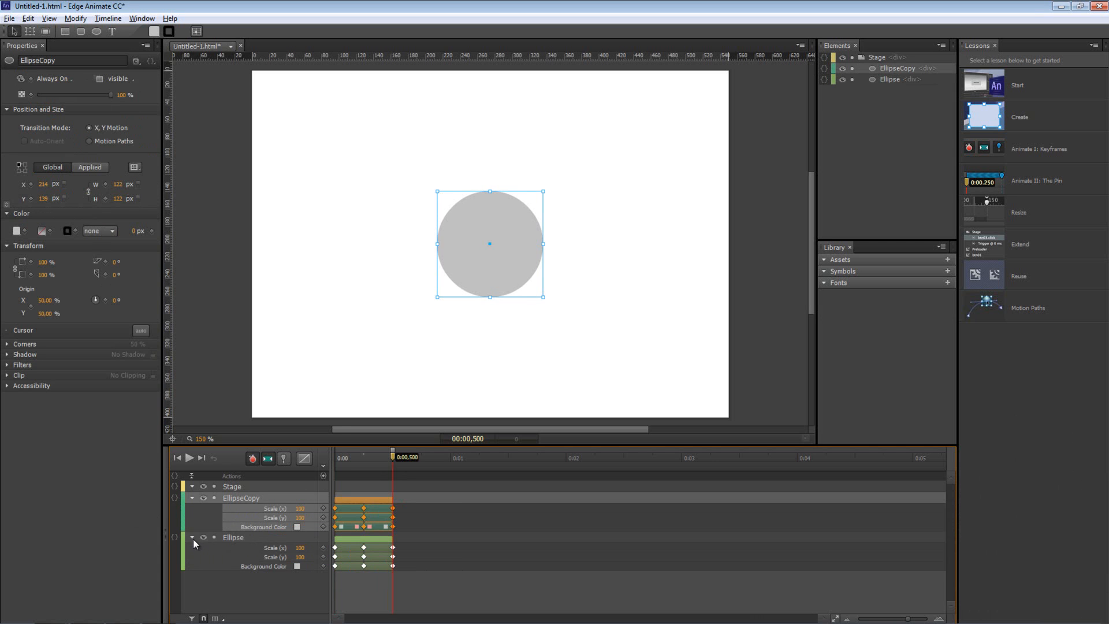
pyautogui.click(192, 498)
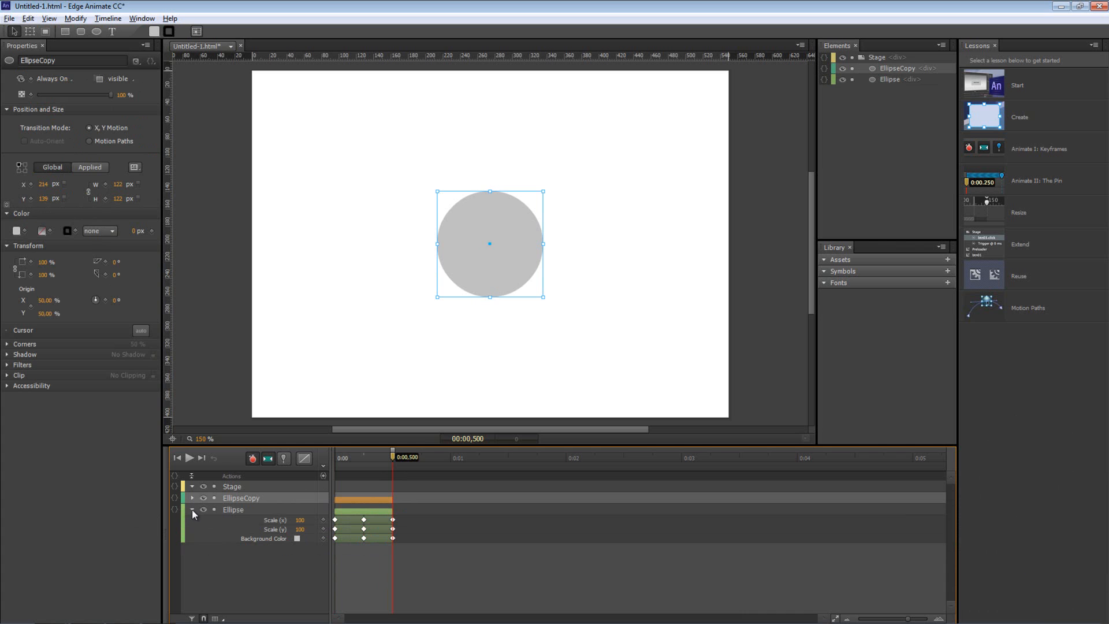
pyautogui.moveTo(393, 456); pyautogui.dragTo(333, 456)
pyautogui.click(234, 510)
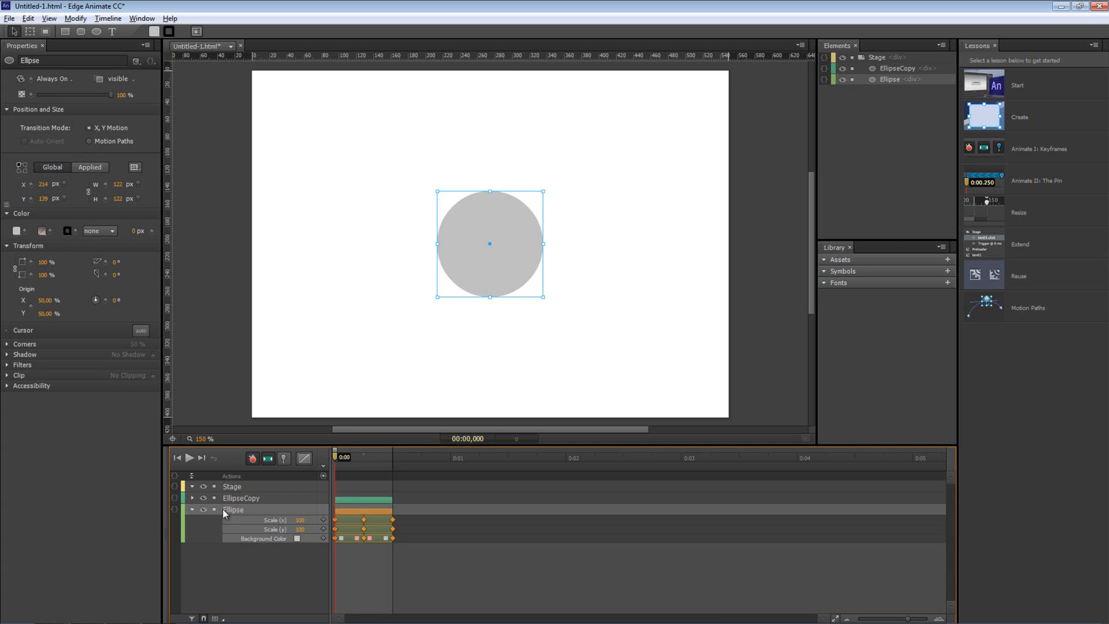
pyautogui.click(248, 498)
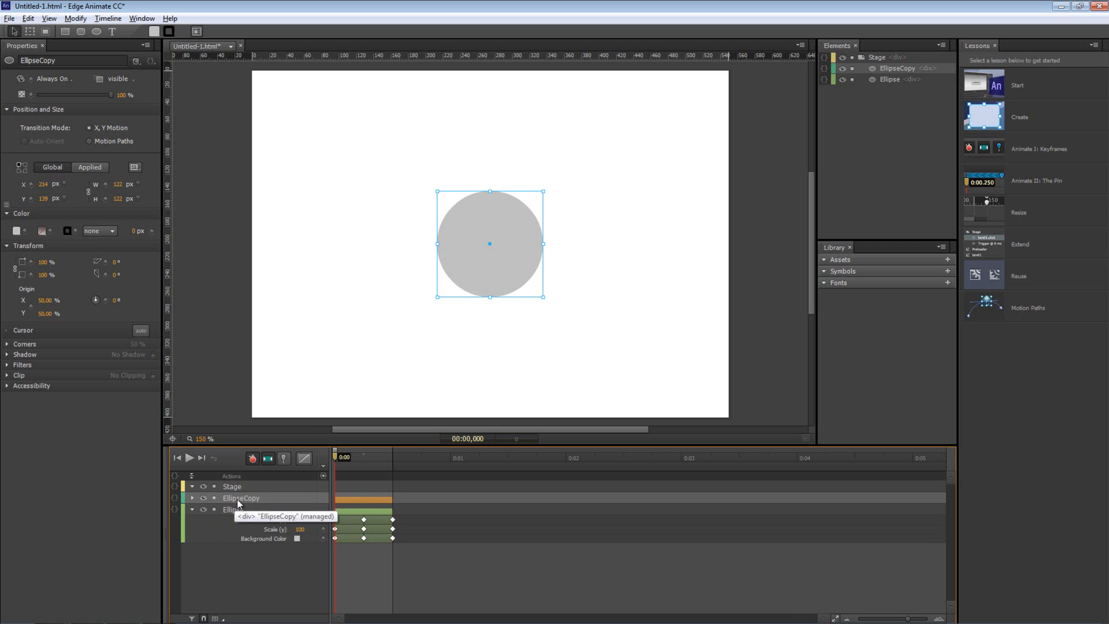
pyautogui.click(192, 498)
pyautogui.click(193, 498)
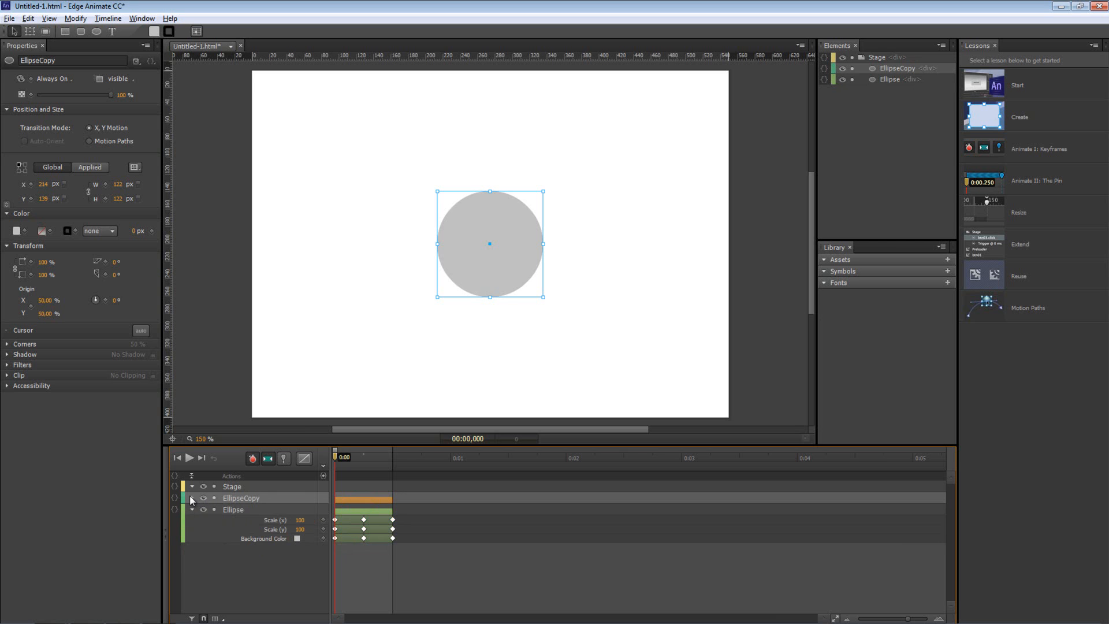
pyautogui.click(193, 498)
pyautogui.click(192, 498)
pyautogui.click(273, 512)
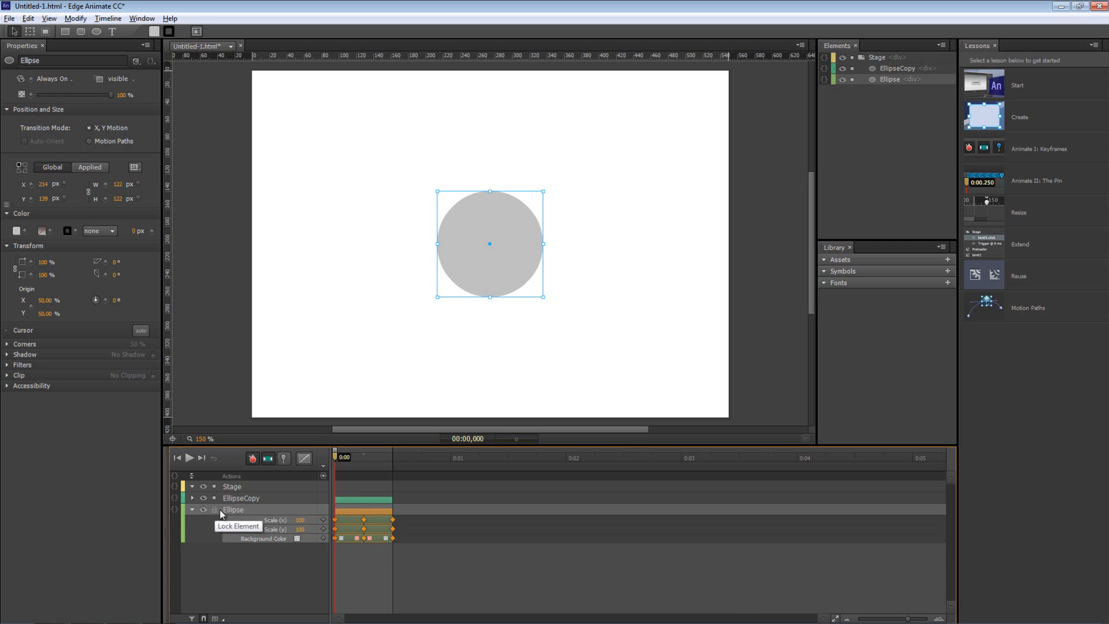
pyautogui.moveTo(335, 456); pyautogui.dragTo(364, 456)
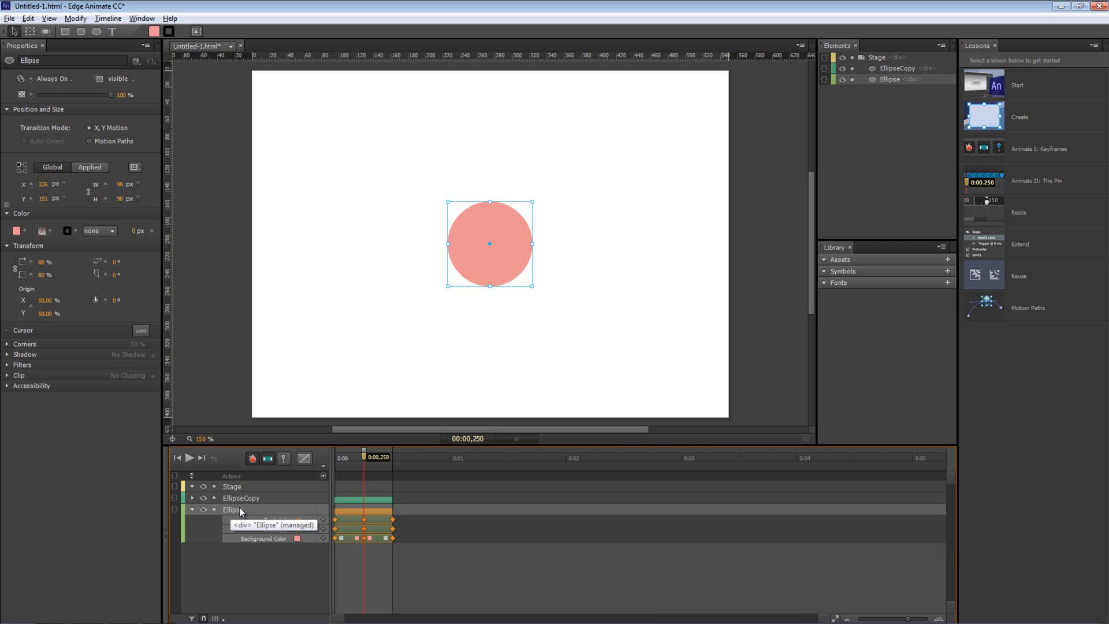
# Change the Ellipse's colour at 0.25 s to dark red rgba(87,24,24)
pyautogui.click(16, 231)
pyautogui.moveTo(87, 302)
pyautogui.mouseDown()
pyautogui.moveTo(86, 364)
pyautogui.moveTo(104, 362)
pyautogui.mouseUp()
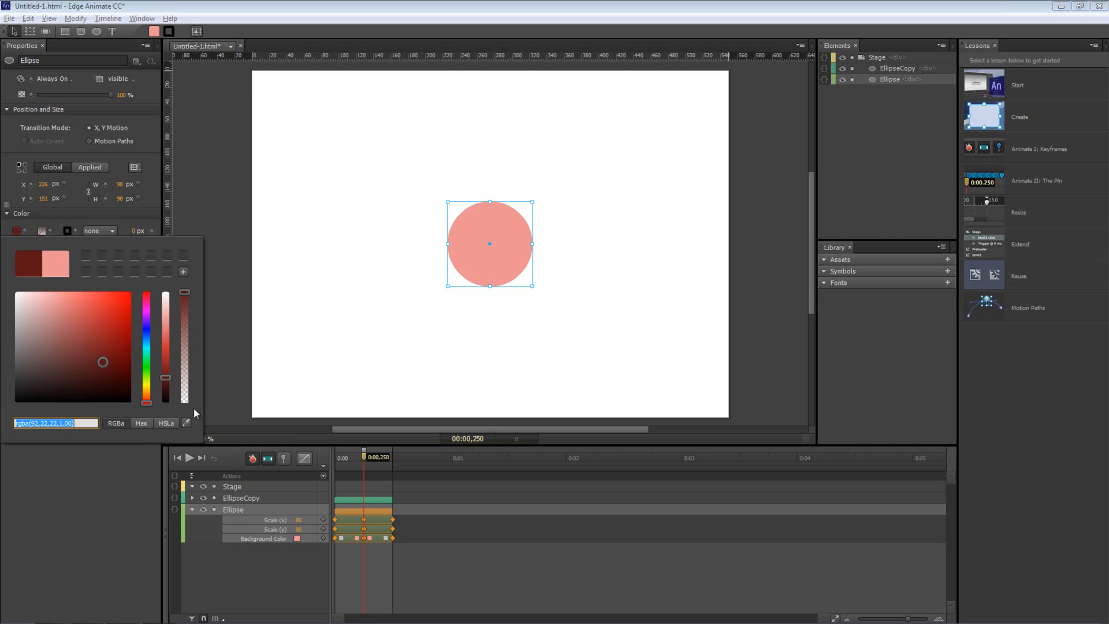
pyautogui.click(80, 490)
pyautogui.click(41, 263)
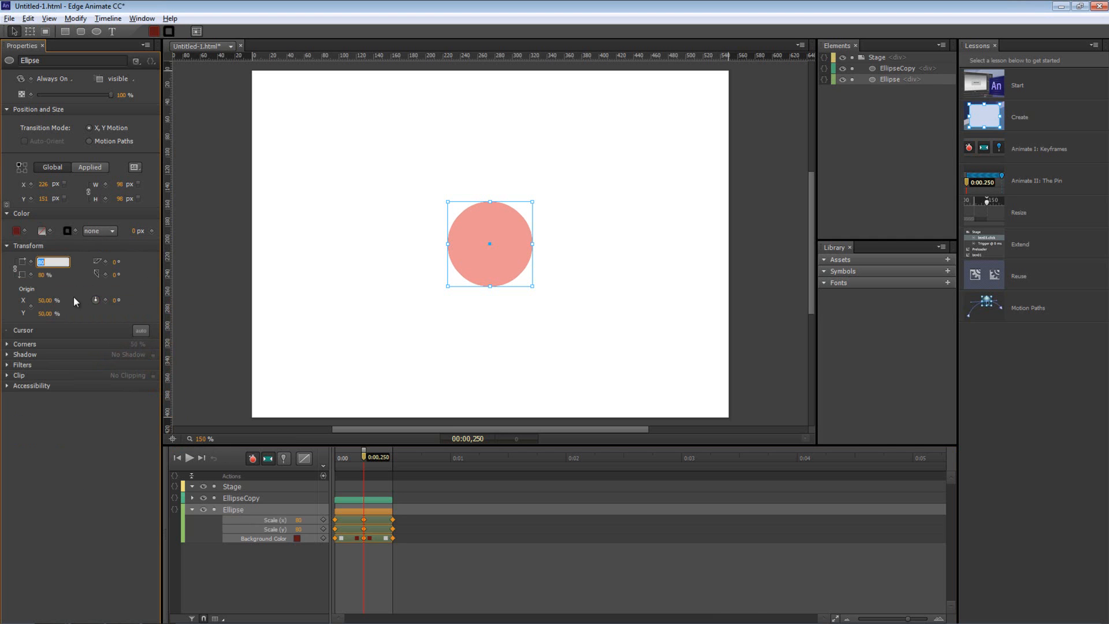
# Set the Ellipse's Scale X to 120% at 0.25 s and play the animation to preview the ring
pyautogui.write('120')
pyautogui.press('Return')
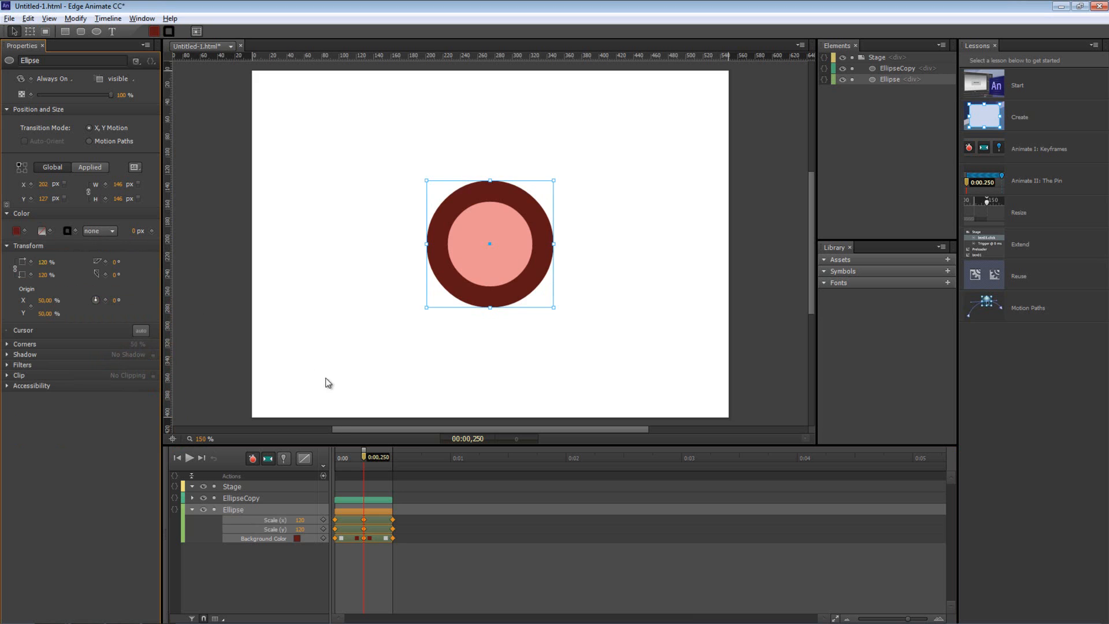
pyautogui.moveTo(364, 458); pyautogui.dragTo(335, 456)
pyautogui.press('space')
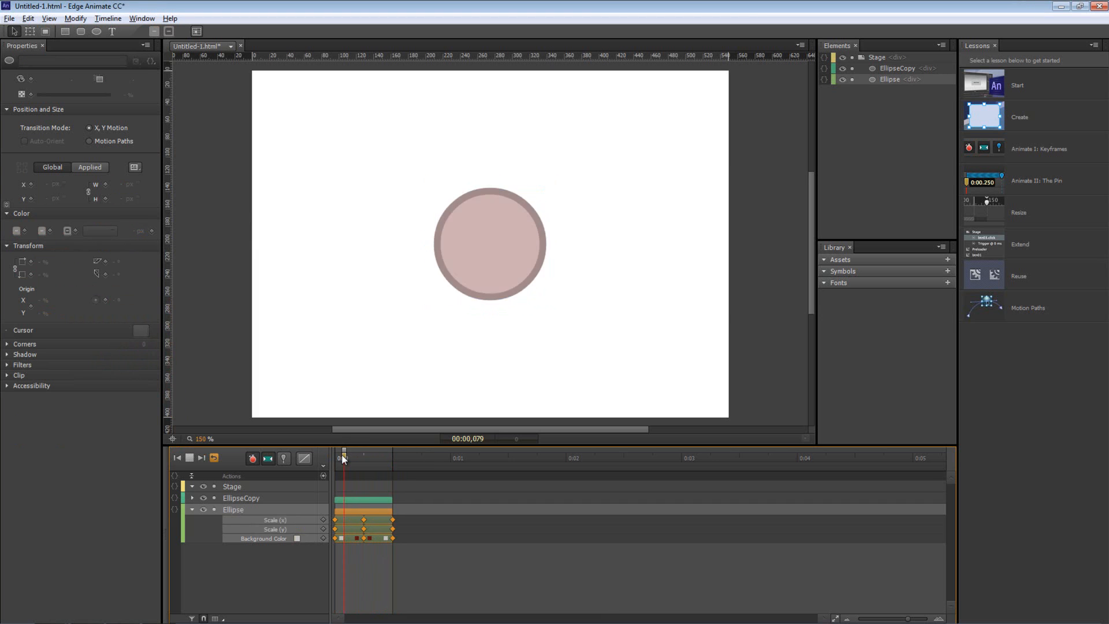
pyautogui.press('space')
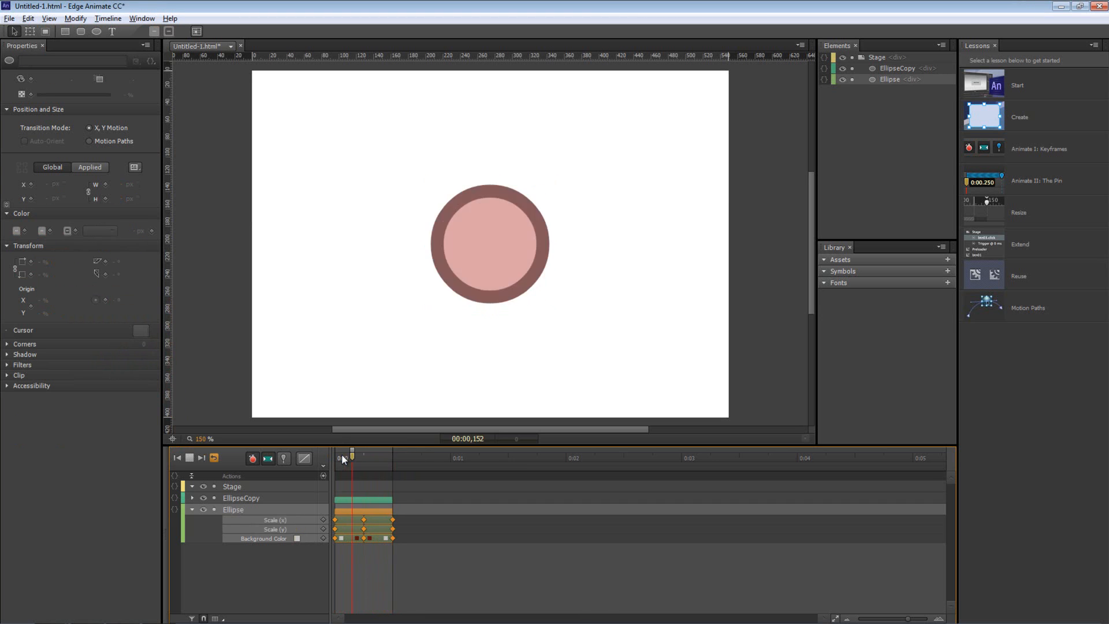
pyautogui.press('space')
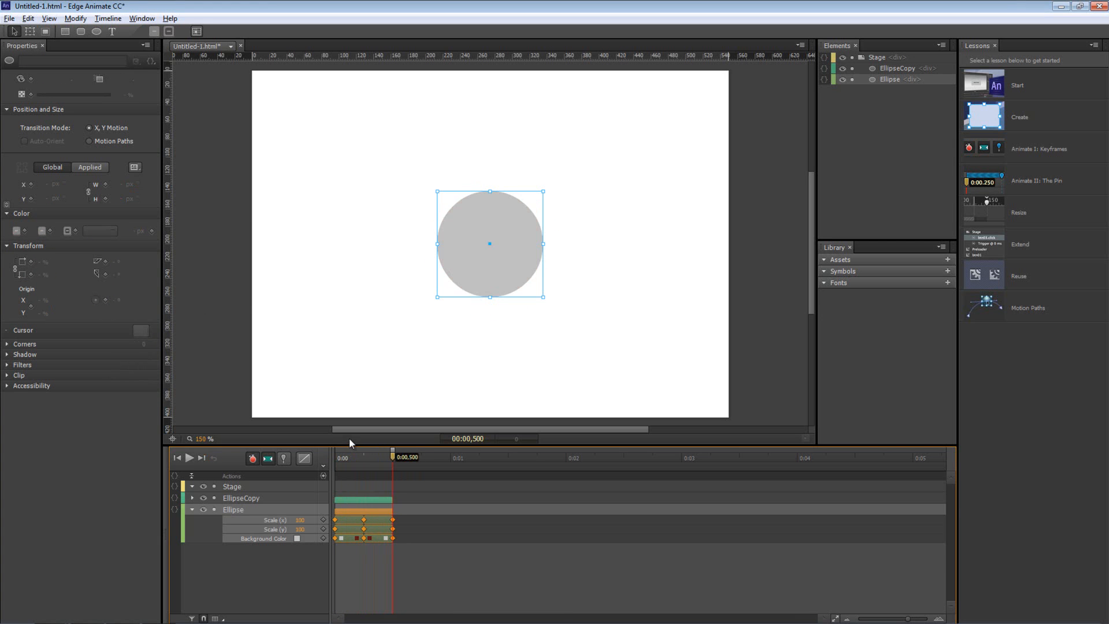
# Return to 0.25 s, expand the shadow settings, and select the inner pink EllipseCopy
pyautogui.moveTo(346, 459); pyautogui.dragTo(362, 461)
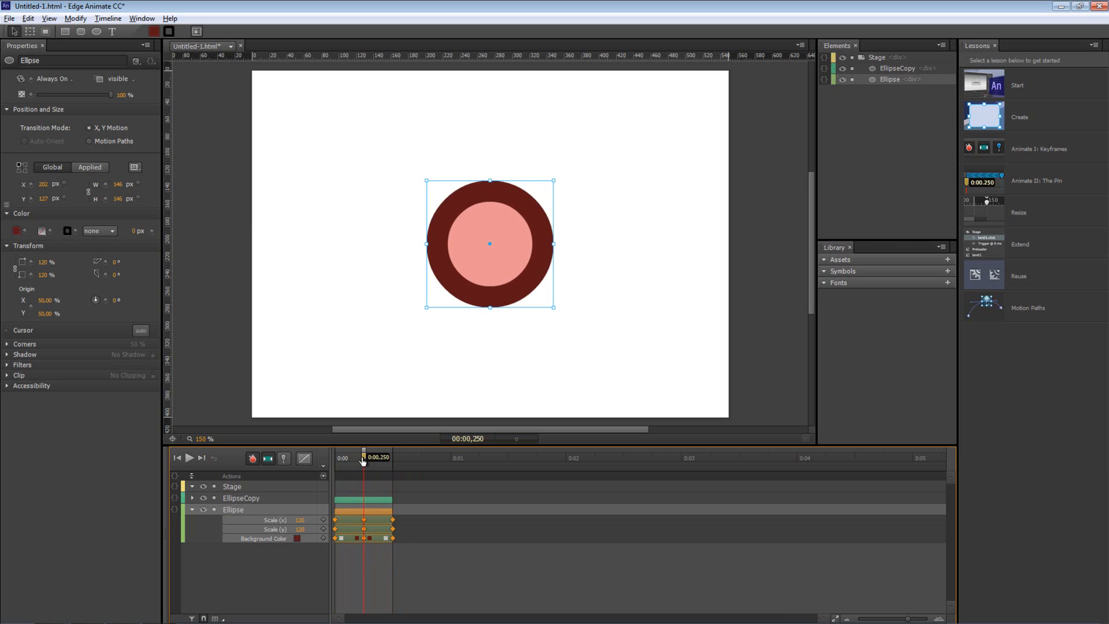
pyautogui.click(8, 354)
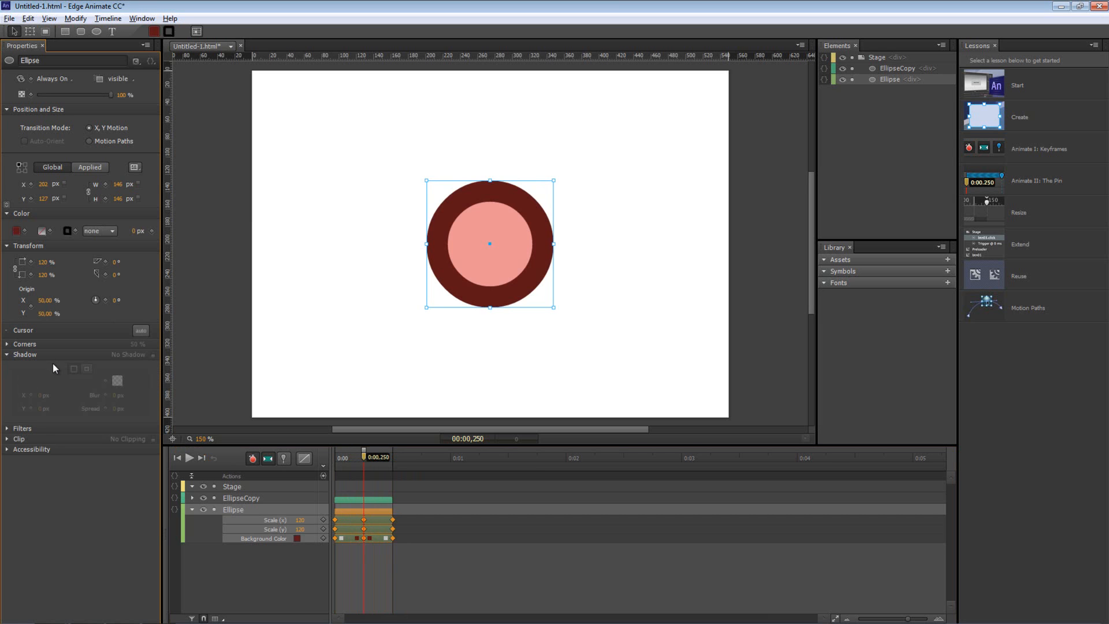
pyautogui.moveTo(359, 458)
pyautogui.mouseDown()
pyautogui.moveTo(338, 459)
pyautogui.moveTo(366, 460)
pyautogui.mouseUp()
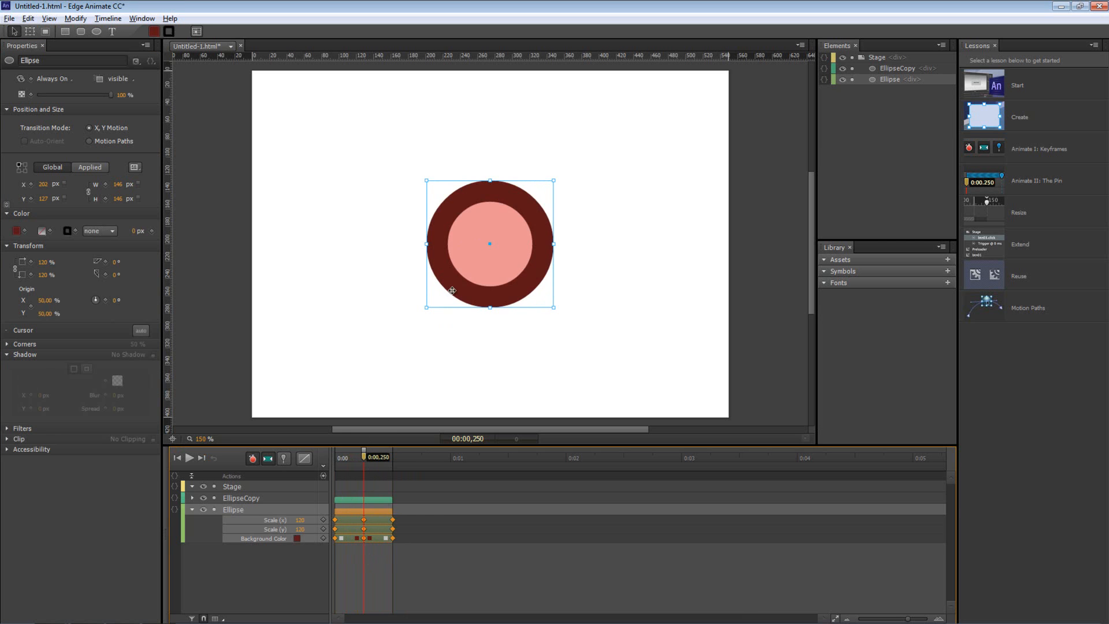
pyautogui.click(490, 270)
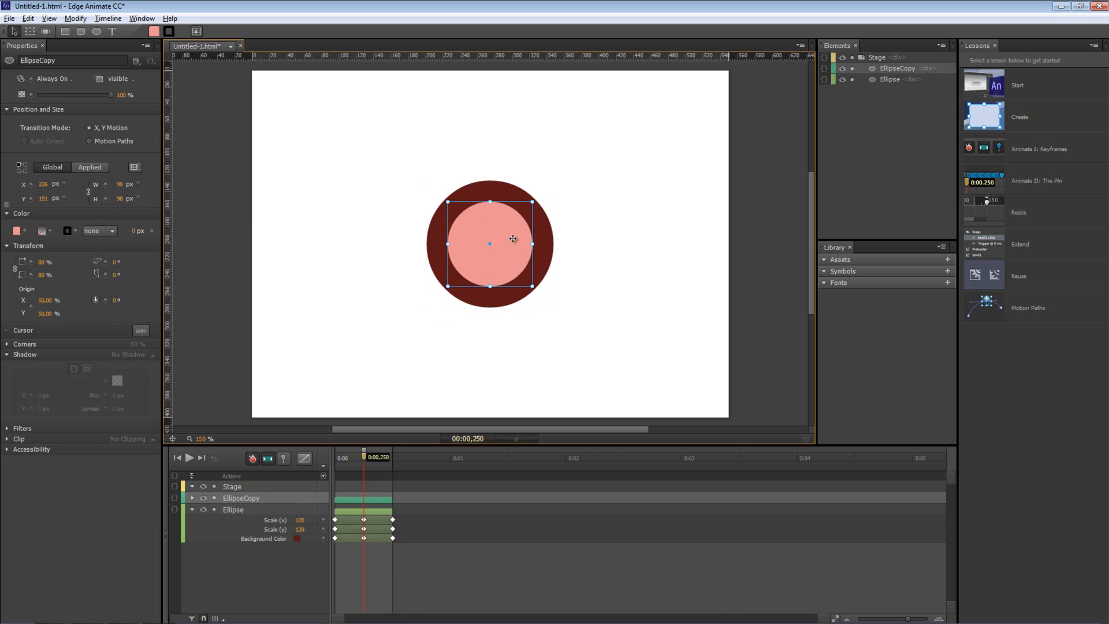
# Turn on a shadow for EllipseCopy with X and Y offsets of 0 px
pyautogui.click(192, 509)
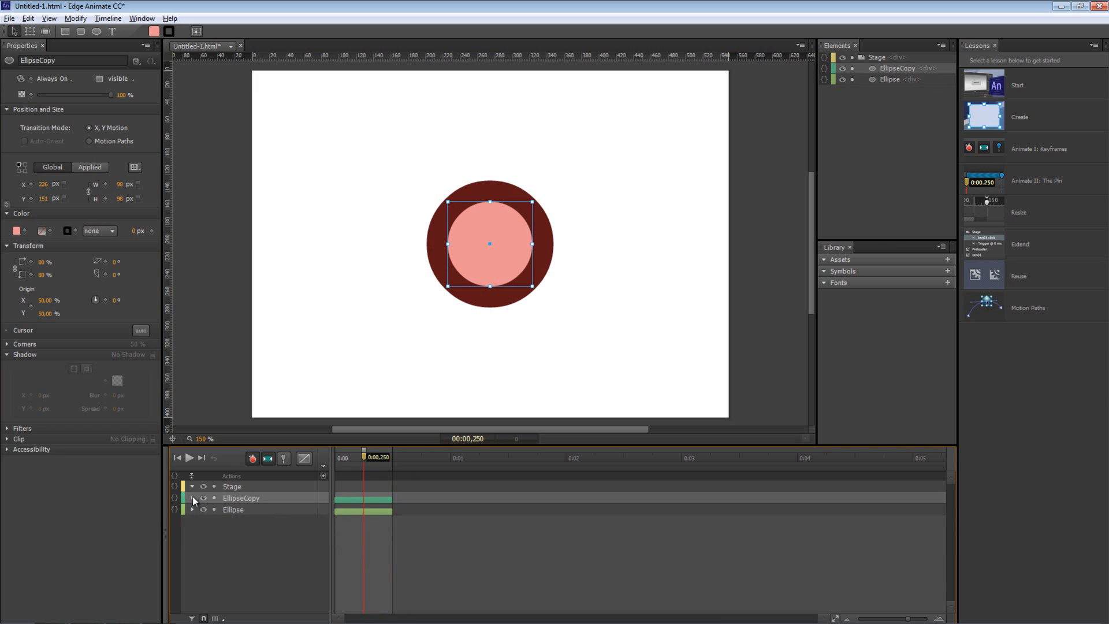
pyautogui.click(192, 498)
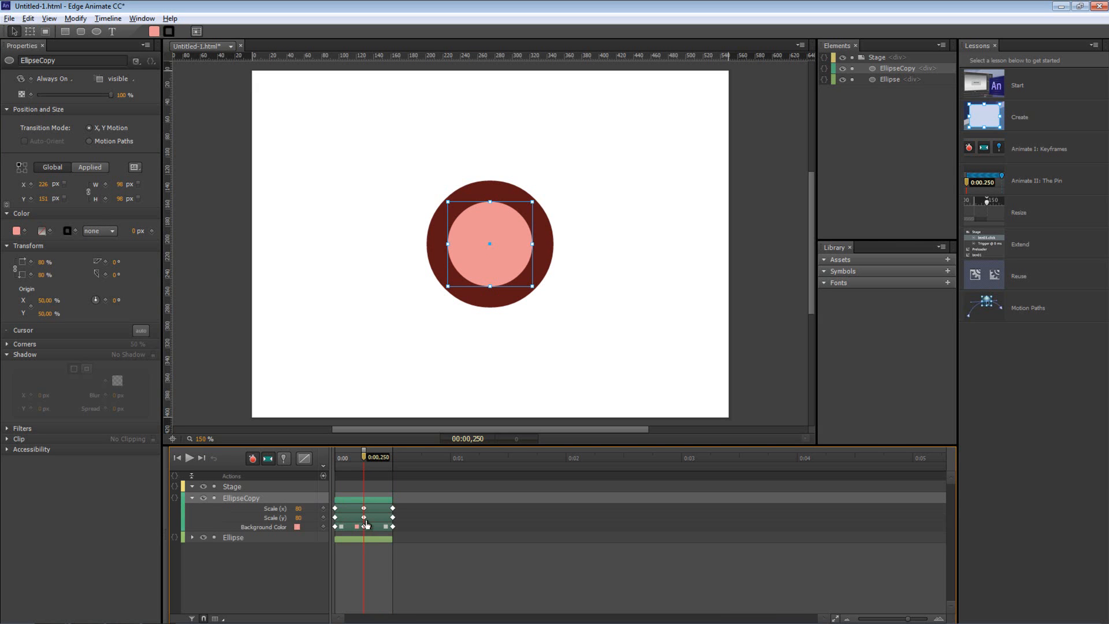
pyautogui.moveTo(355, 456); pyautogui.dragTo(330, 461)
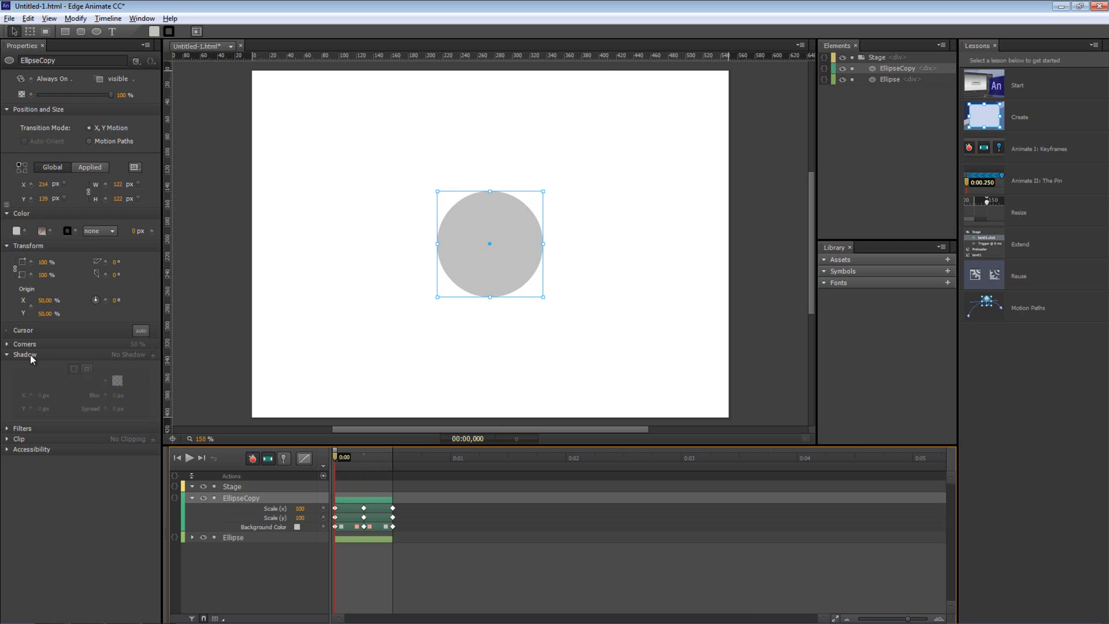
pyautogui.click(153, 355)
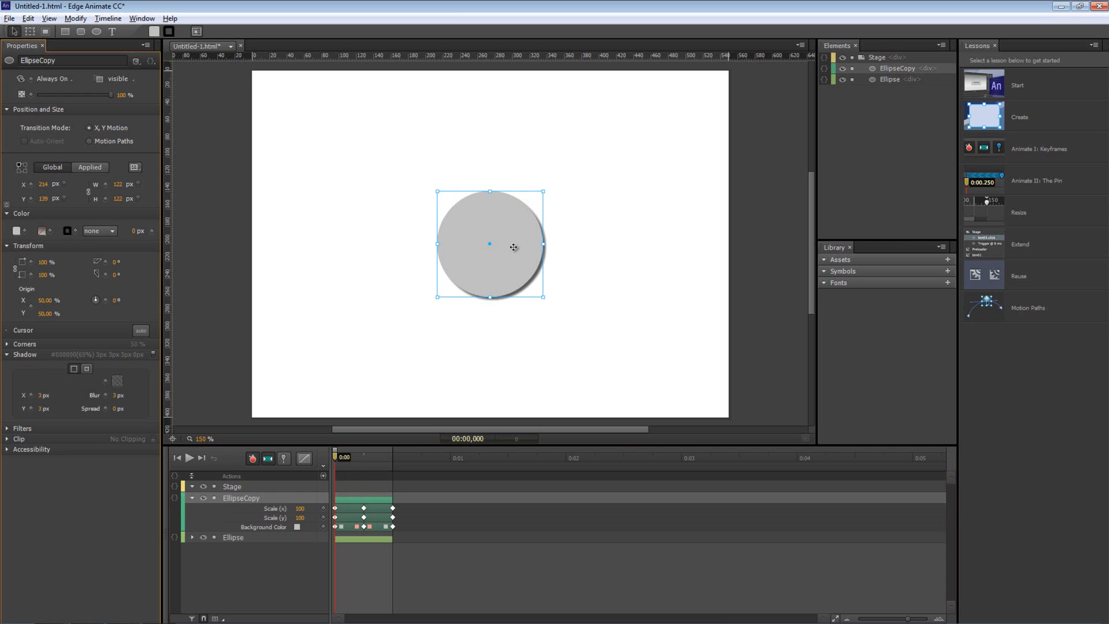
pyautogui.click(40, 397)
pyautogui.write('0')
pyautogui.press('Return')
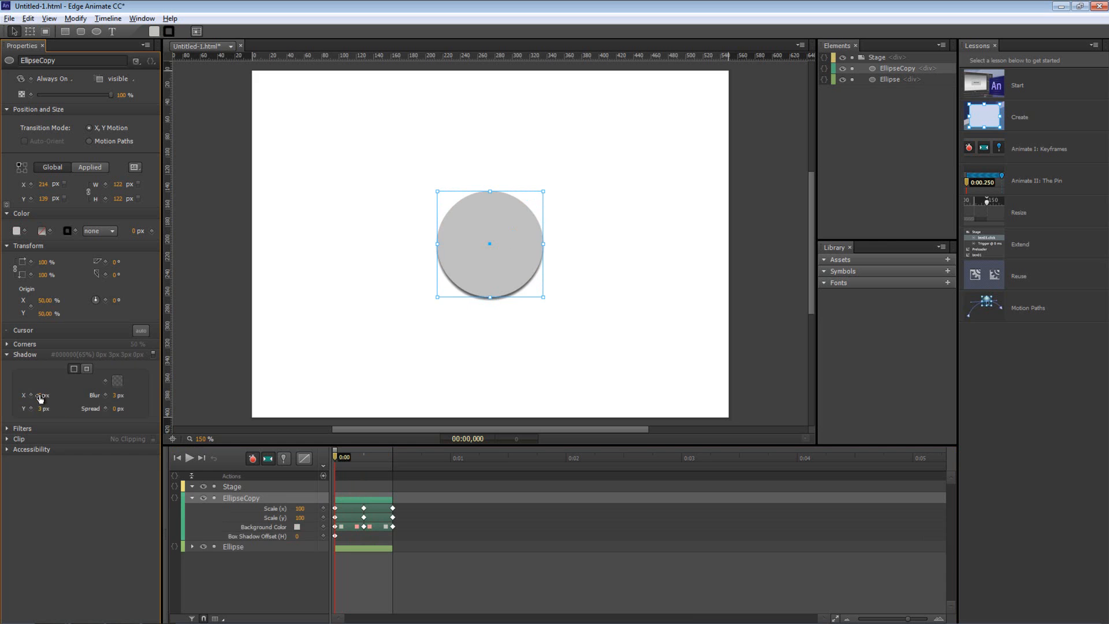
pyautogui.click(38, 405)
pyautogui.write('0')
pyautogui.press('Return')
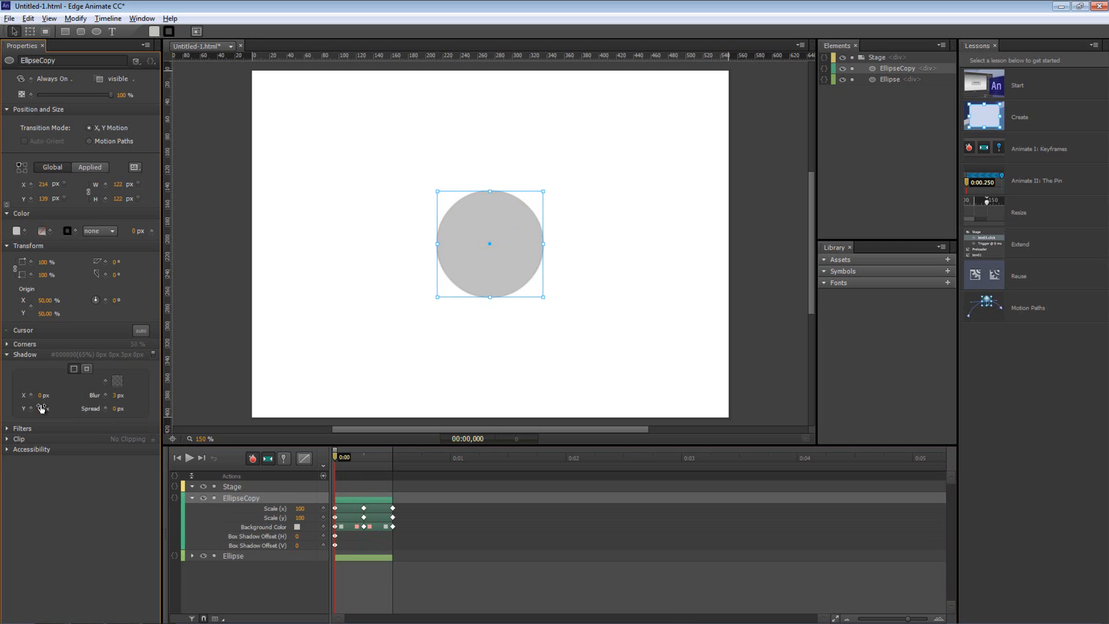
# Keyframe the shadow blur at 0 at the start, 23 px at 0.25 s, and 0 at 0.5 s
pyautogui.moveTo(115, 396); pyautogui.dragTo(115, 394)
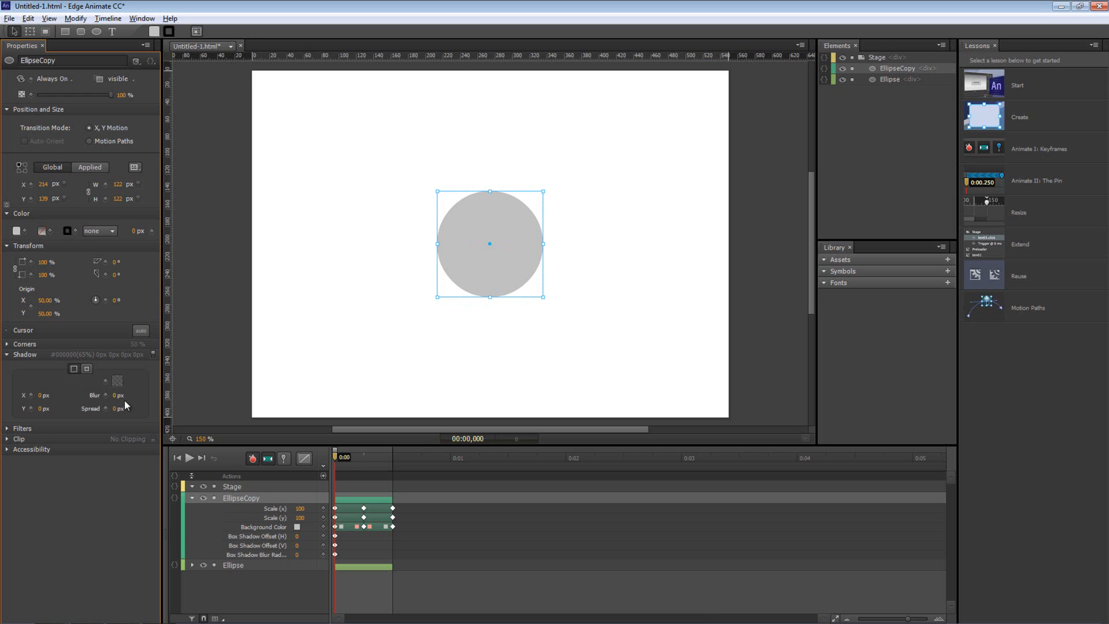
pyautogui.moveTo(337, 462); pyautogui.dragTo(364, 459)
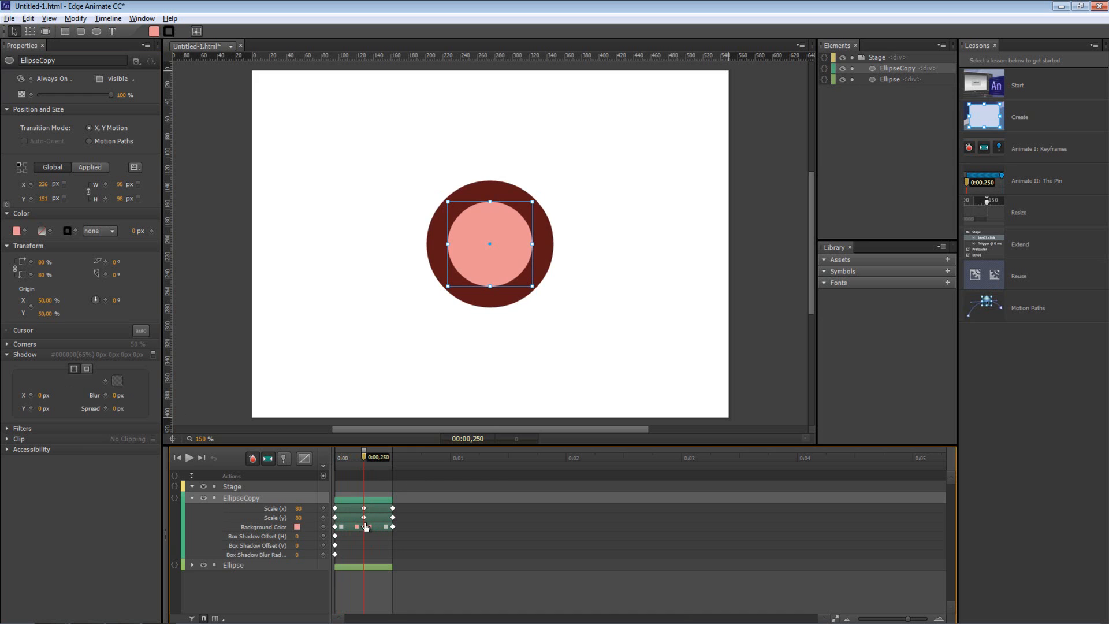
pyautogui.moveTo(118, 395); pyautogui.dragTo(126, 394)
pyautogui.moveTo(364, 461); pyautogui.dragTo(391, 459)
pyautogui.click(335, 556)
pyautogui.hotkey('ctrl', 'c')
pyautogui.hotkey('ctrl', 'v')
# Preview the shadow animation from the start, stopping at 0.25 s with EllipseCopy selected
pyautogui.click(362, 545)
pyautogui.moveTo(355, 458); pyautogui.dragTo(322, 458)
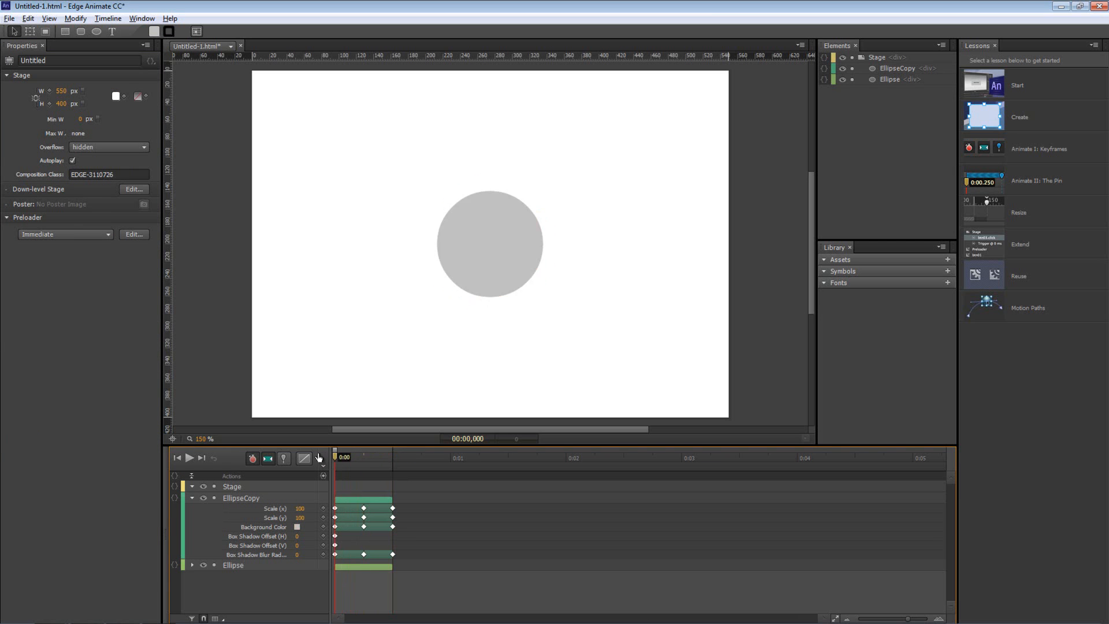
pyautogui.press('space')
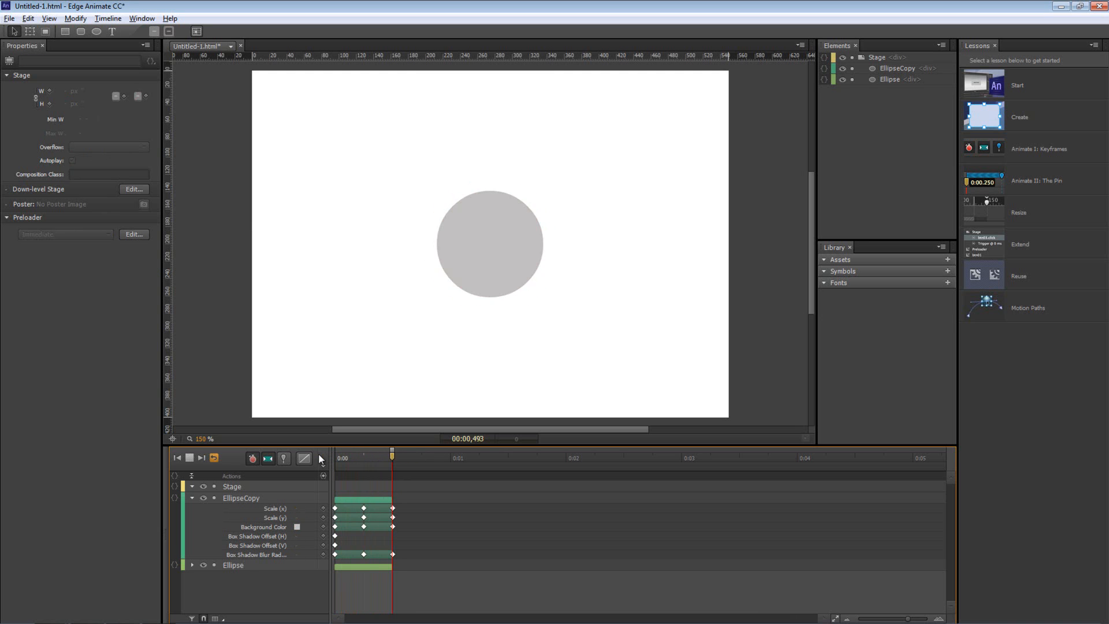
pyautogui.moveTo(382, 461)
pyautogui.mouseDown()
pyautogui.moveTo(345, 458)
pyautogui.moveTo(364, 459)
pyautogui.mouseUp()
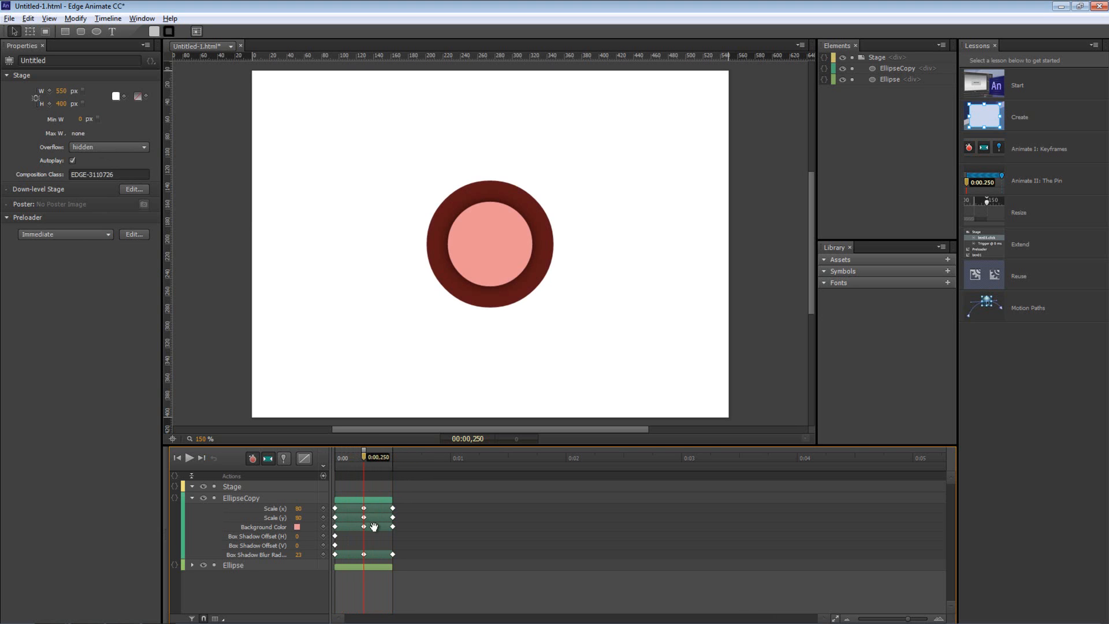
pyautogui.click(452, 195)
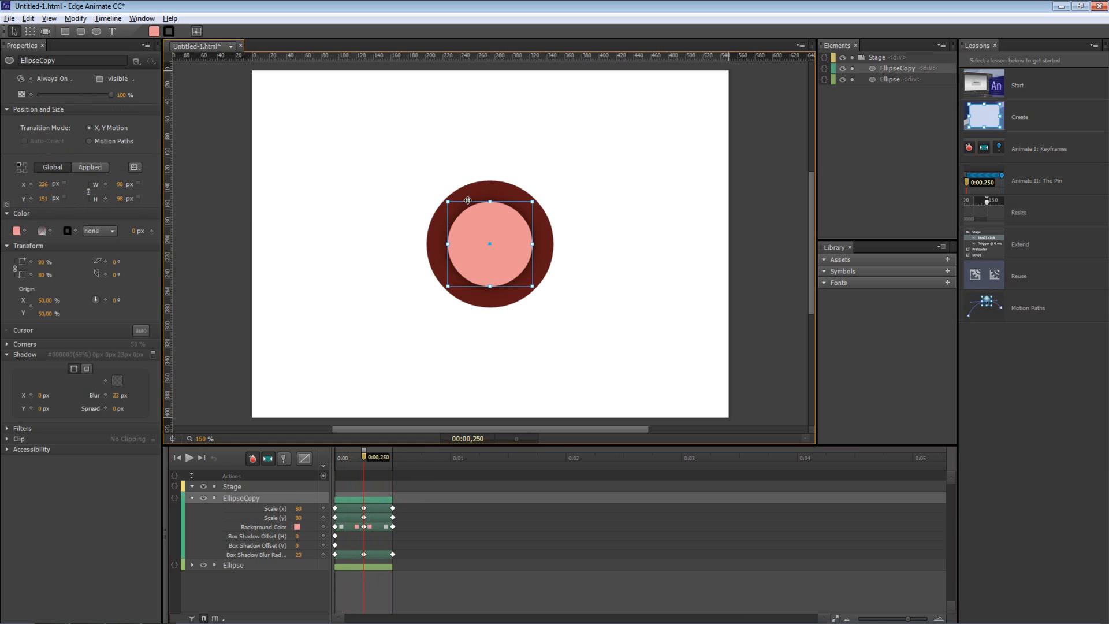
# Recolour the outer Ellipse ring light blue
pyautogui.click(482, 184)
pyautogui.click(16, 231)
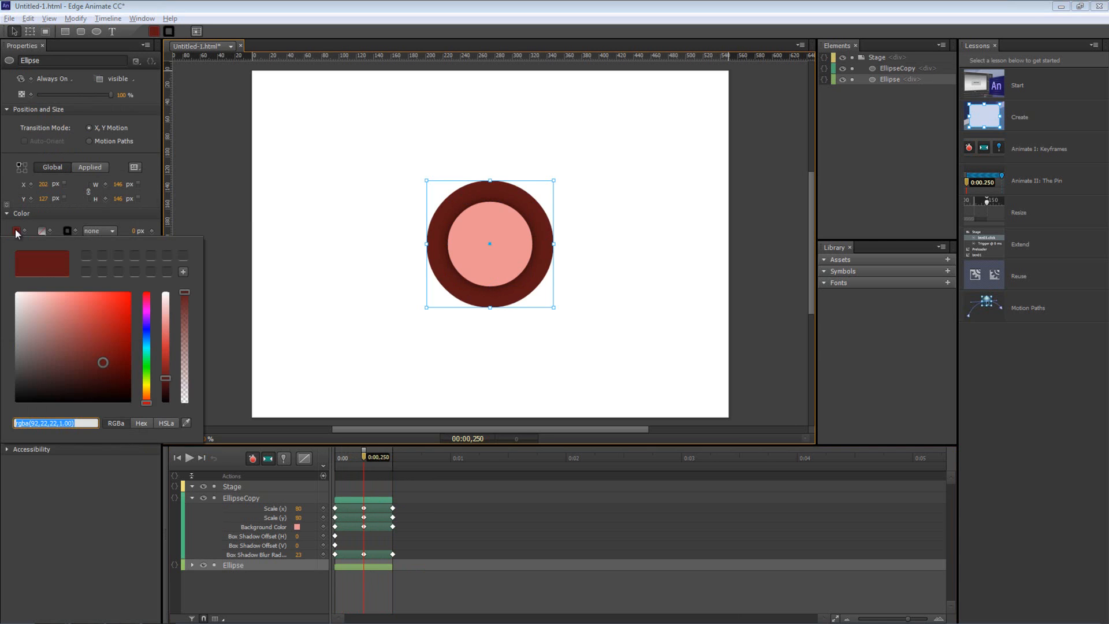
pyautogui.moveTo(79, 332); pyautogui.dragTo(56, 331)
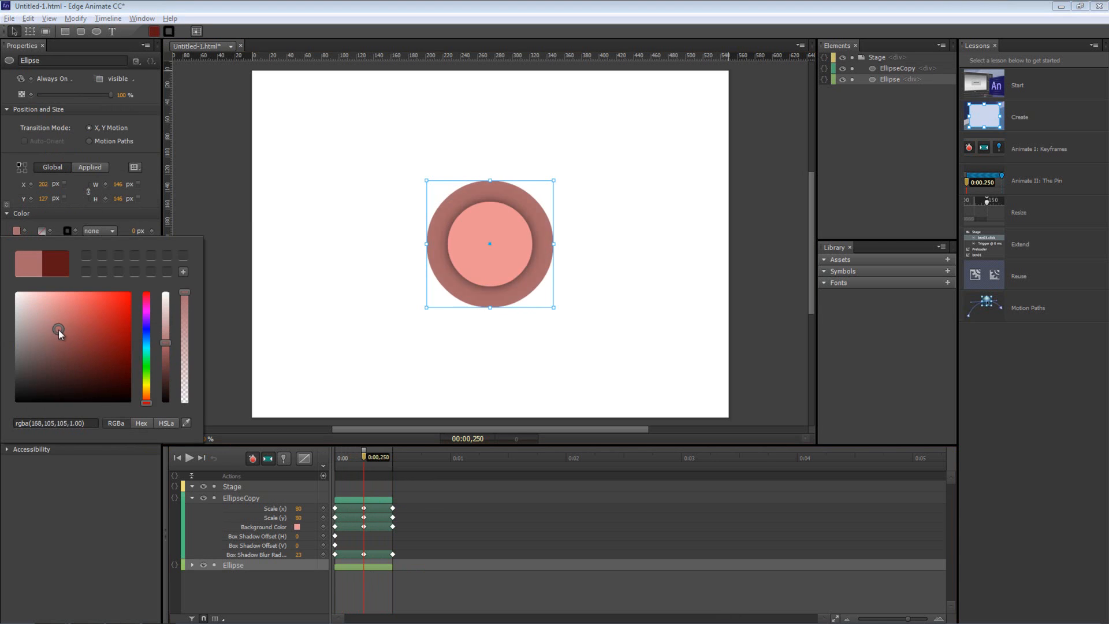
pyautogui.click(147, 342)
pyautogui.click(52, 313)
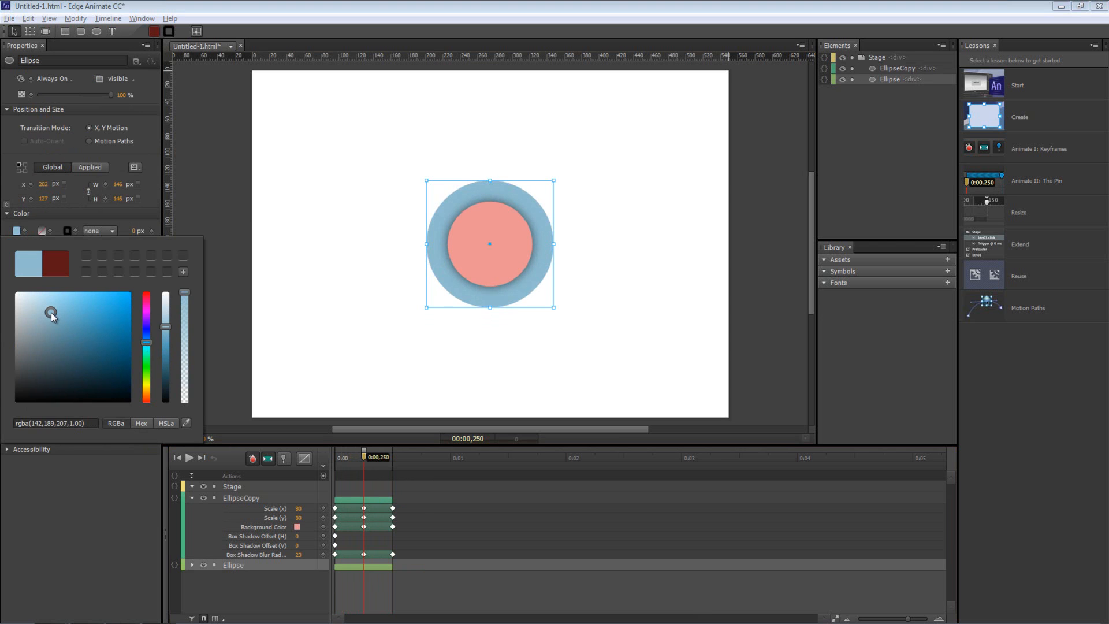
pyautogui.click(405, 493)
# Preview the animation, inspect the circles' keyframed properties, deselect them and pick the Text tool
pyautogui.moveTo(362, 456); pyautogui.dragTo(299, 454)
pyautogui.press('space')
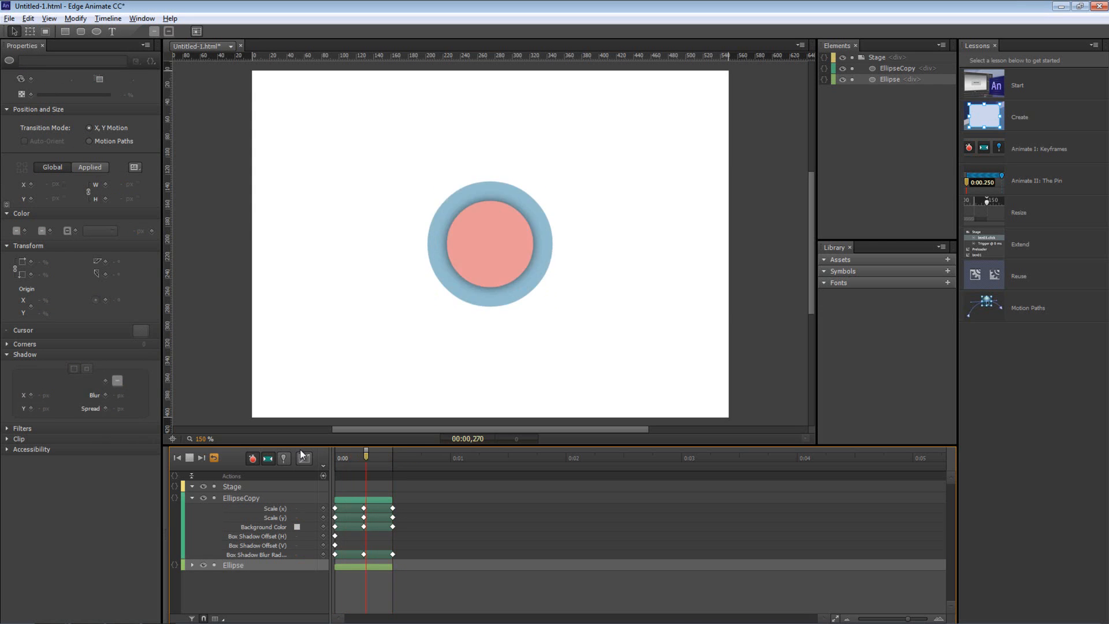
pyautogui.click(193, 496)
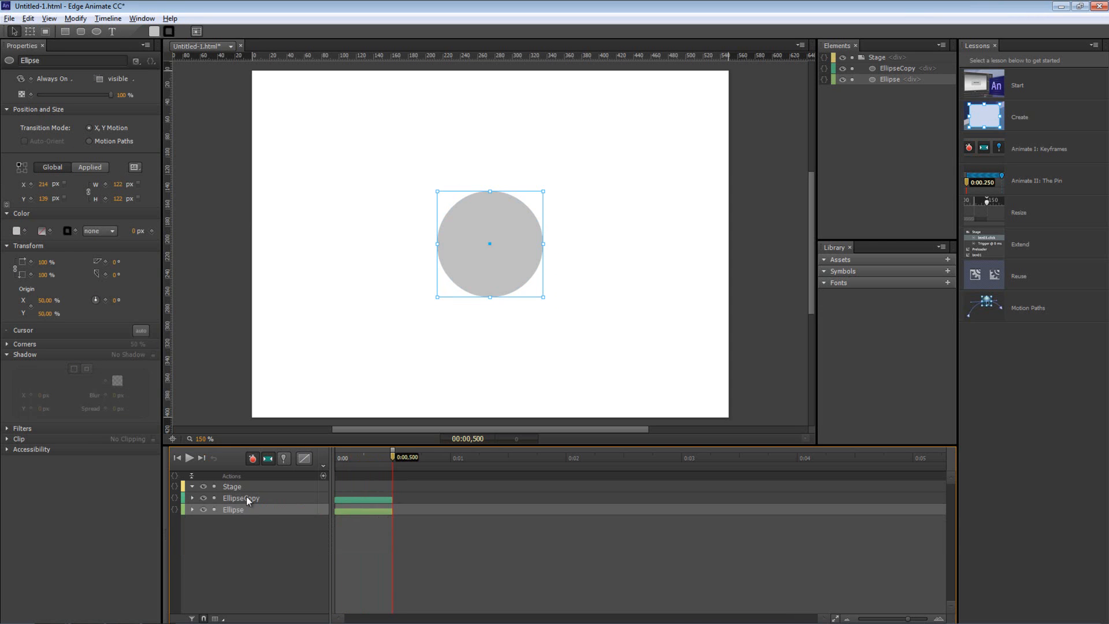
pyautogui.click(231, 510)
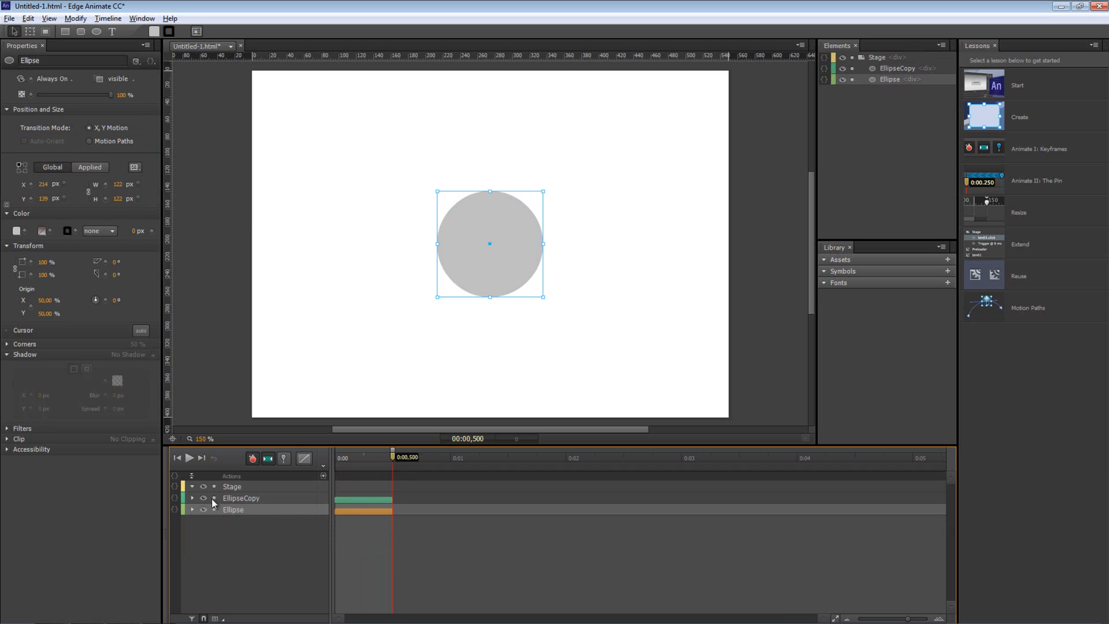
pyautogui.click(193, 498)
pyautogui.click(193, 498)
pyautogui.click(193, 498)
pyautogui.click(193, 498)
pyautogui.click(244, 543)
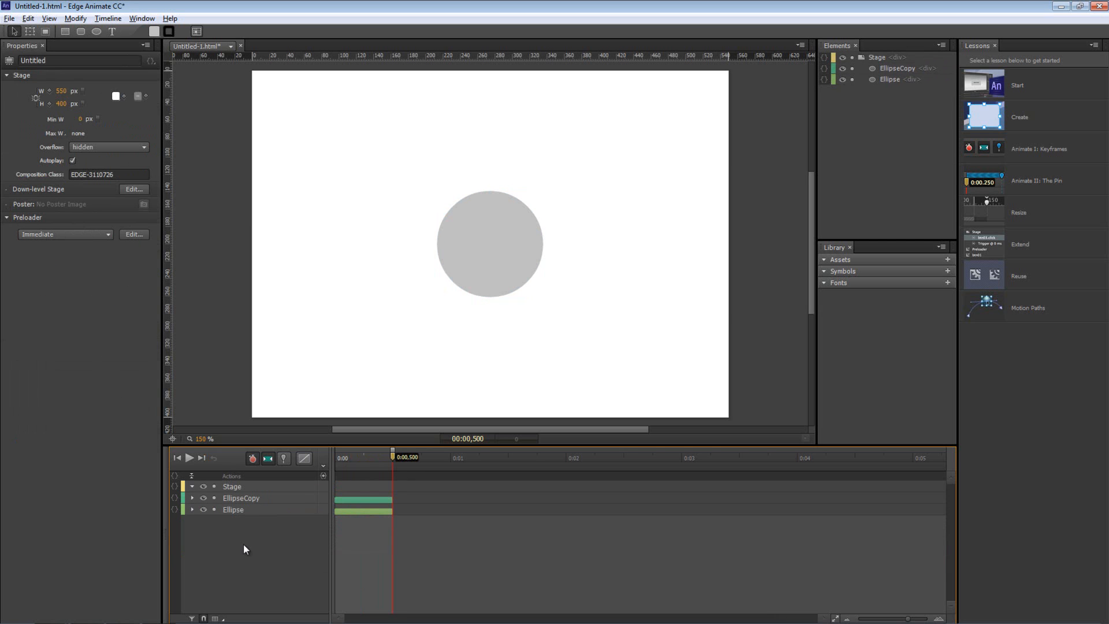
pyautogui.click(113, 32)
# Add a text label reading 'Acessar' / 'o site' on two lines and move it above the circle
pyautogui.click(457, 167)
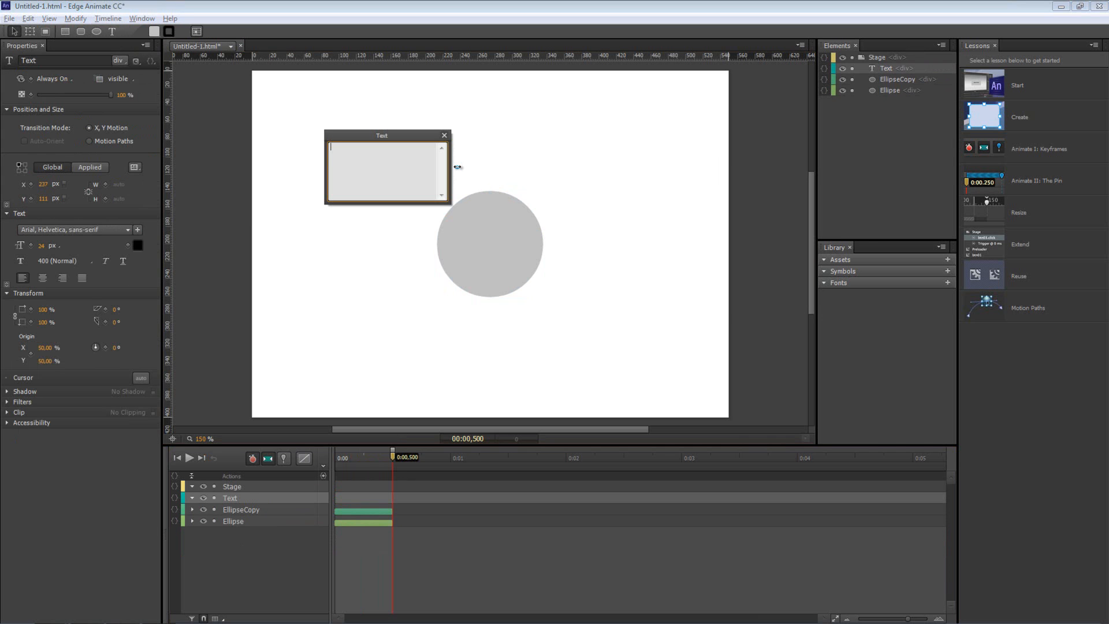
pyautogui.write('Aces')
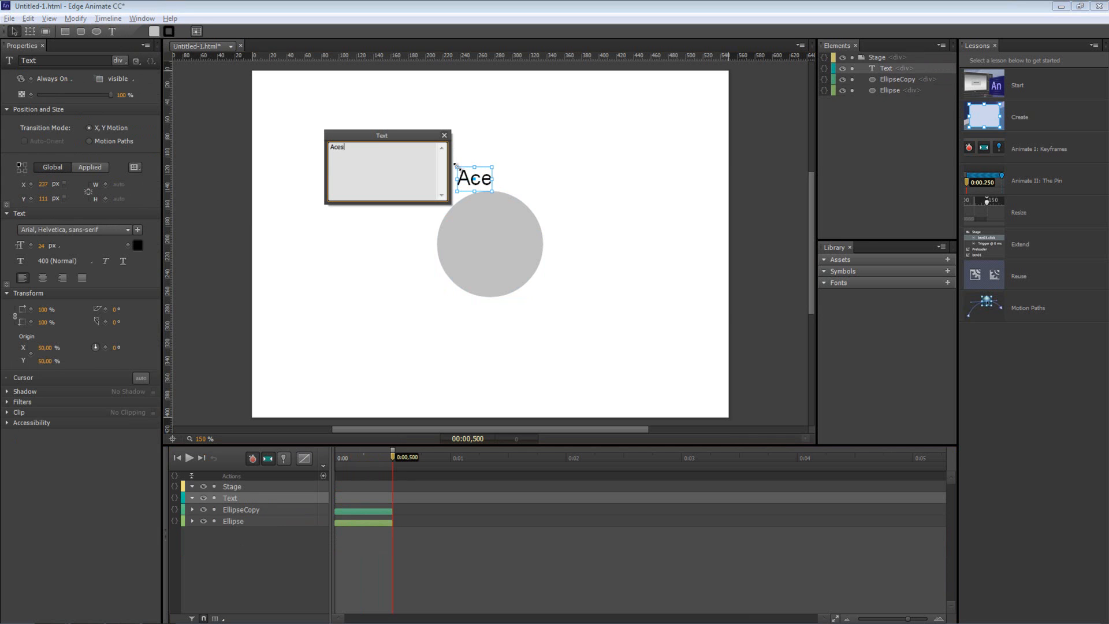
pyautogui.write('sar o site')
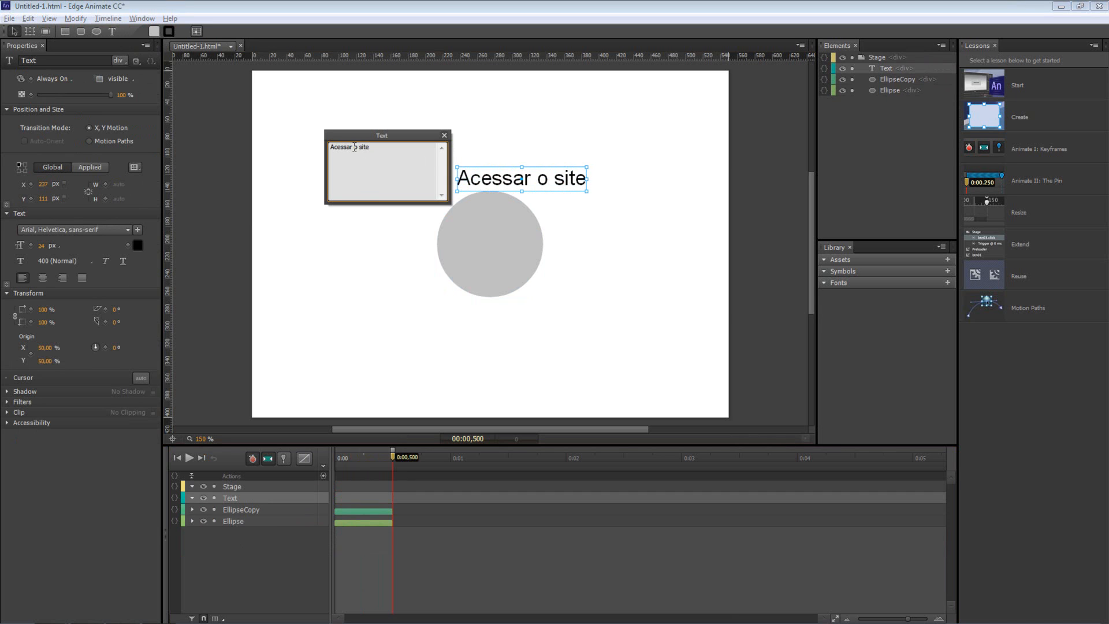
pyautogui.press('Return')
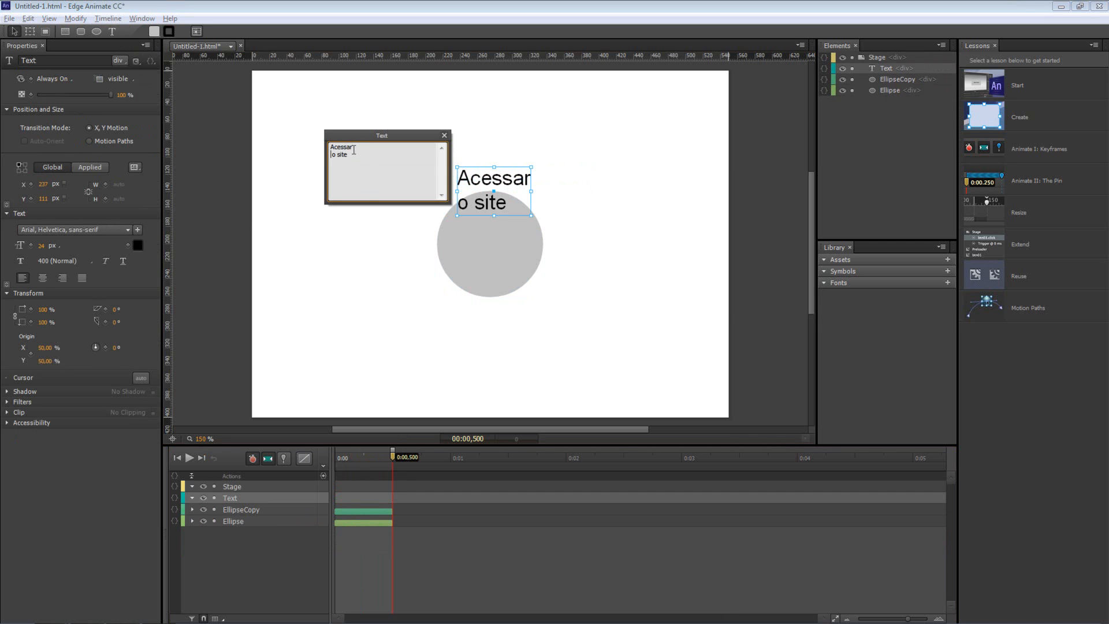
pyautogui.press('Delete')
pyautogui.click(445, 137)
pyautogui.moveTo(494, 178); pyautogui.dragTo(490, 153)
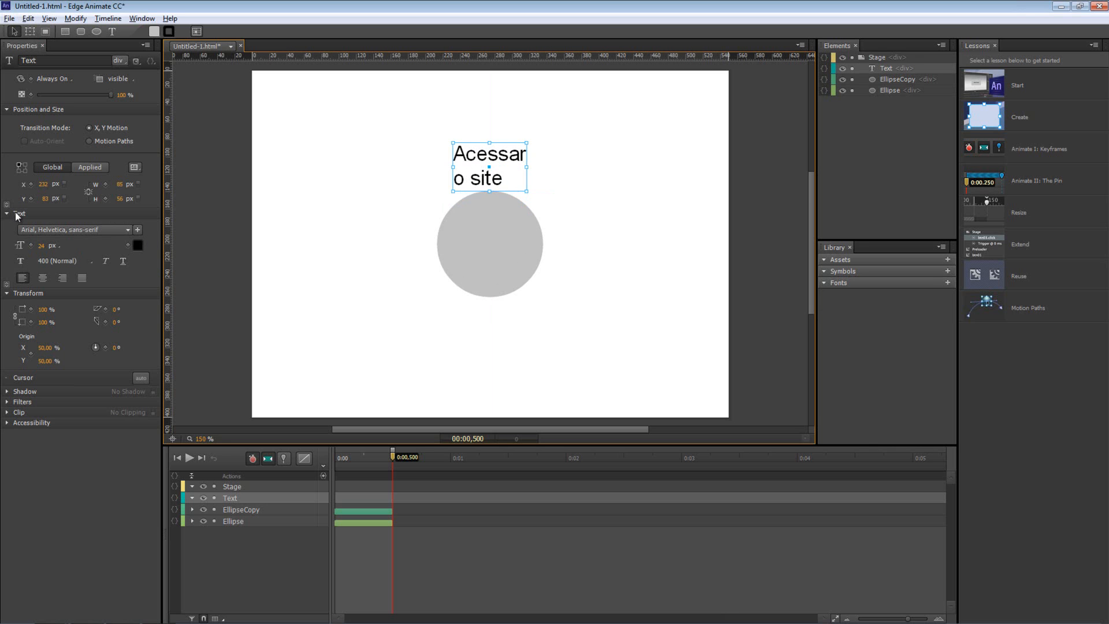
# Centre-align the label, set it to Arial Black at 12 px, and drag it just above the circle
pyautogui.click(43, 278)
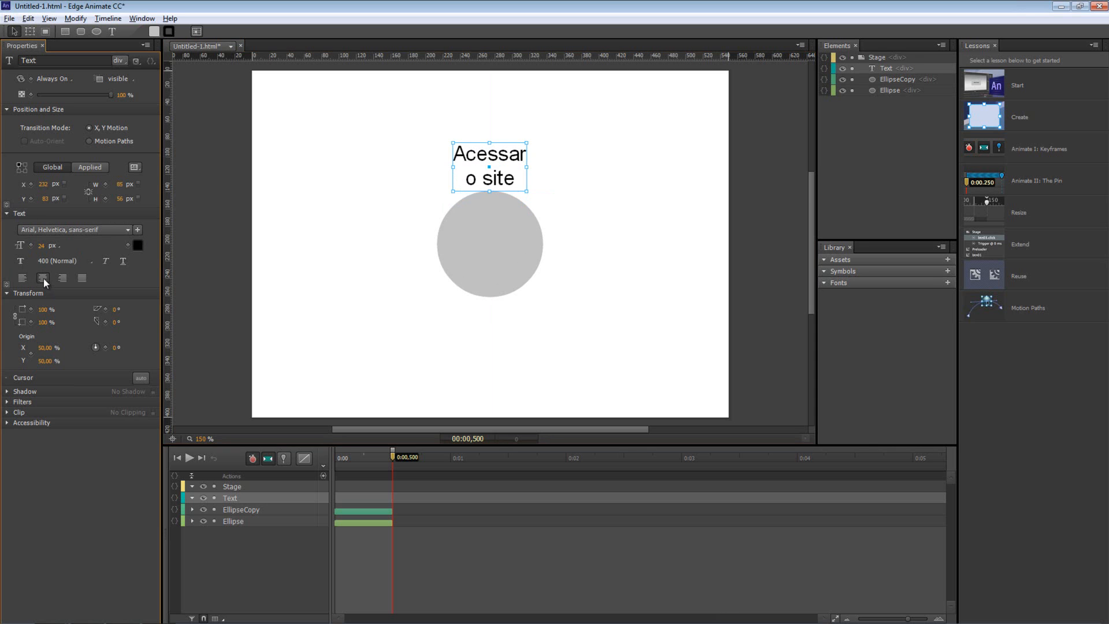
pyautogui.click(46, 229)
pyautogui.click(62, 321)
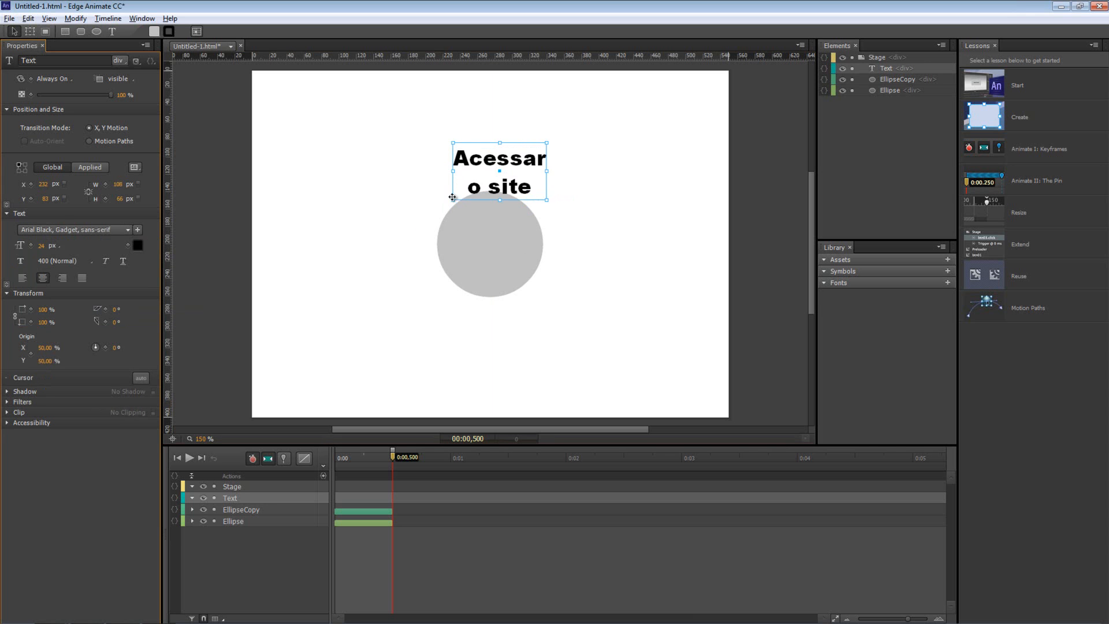
pyautogui.click(43, 248)
pyautogui.click(97, 243)
pyautogui.click(41, 247)
pyautogui.write('12')
pyautogui.press('Return')
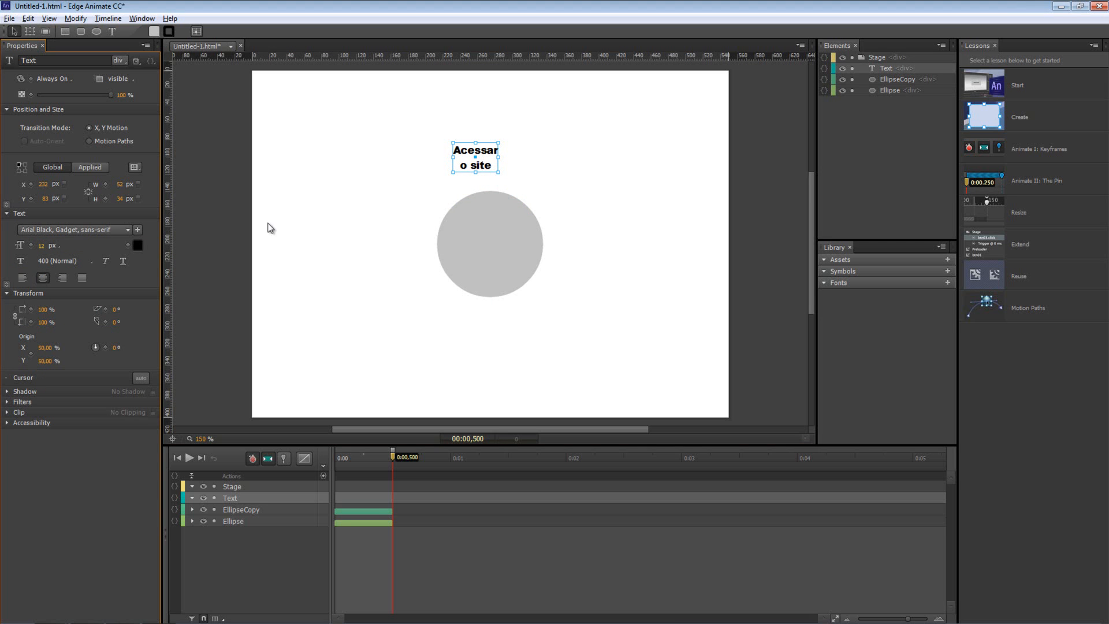
pyautogui.moveTo(495, 159); pyautogui.dragTo(510, 172)
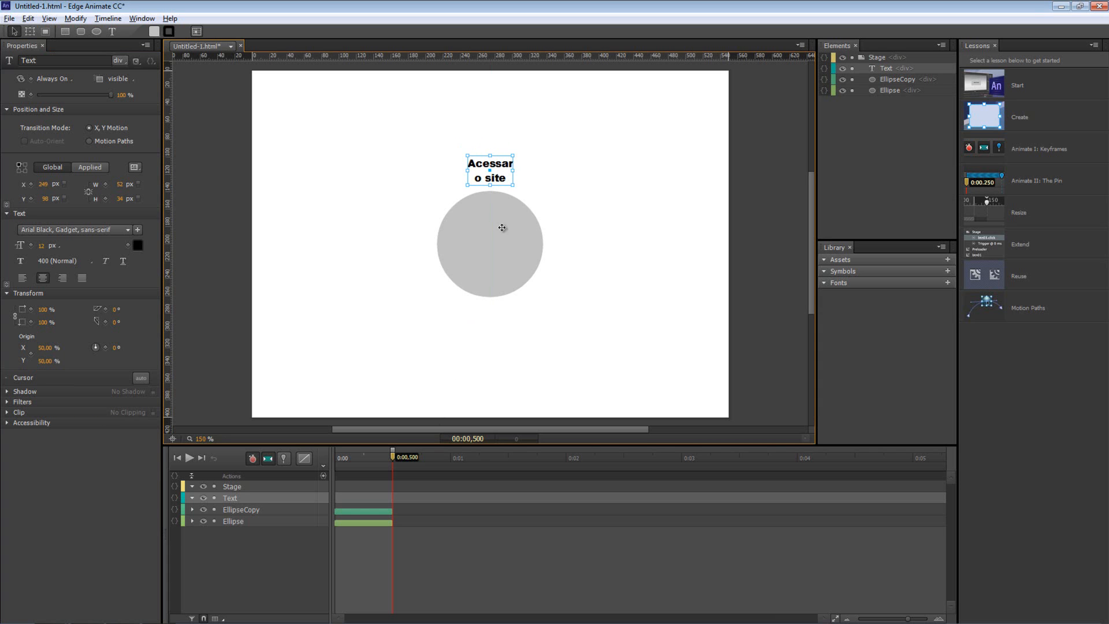
pyautogui.moveTo(377, 462)
pyautogui.mouseDown()
pyautogui.moveTo(322, 456)
pyautogui.moveTo(393, 468)
pyautogui.moveTo(364, 462)
pyautogui.mouseUp()
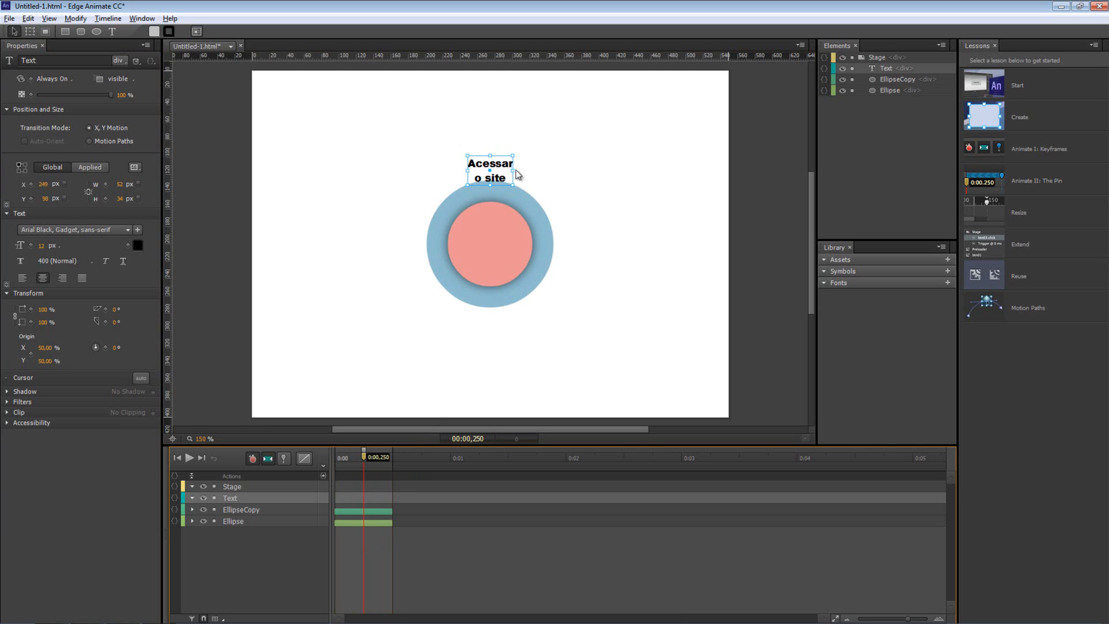
# Keyframe the label's Top at Y 93 at 0.25 s, then move it down into the circle at 0:00
pyautogui.moveTo(507, 166); pyautogui.dragTo(506, 162)
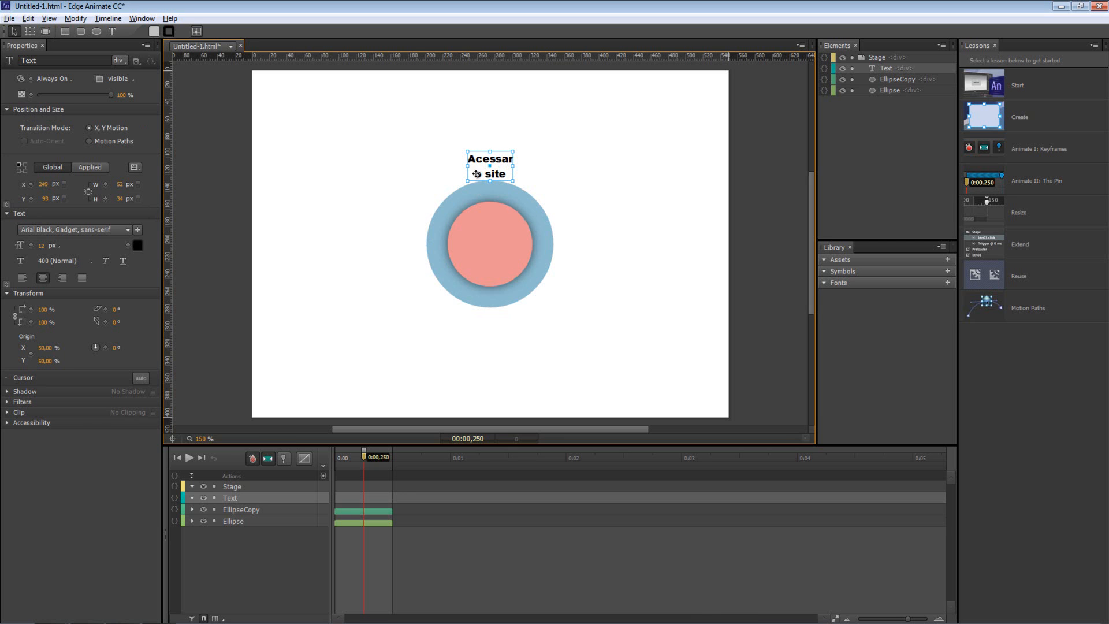
pyautogui.click(32, 199)
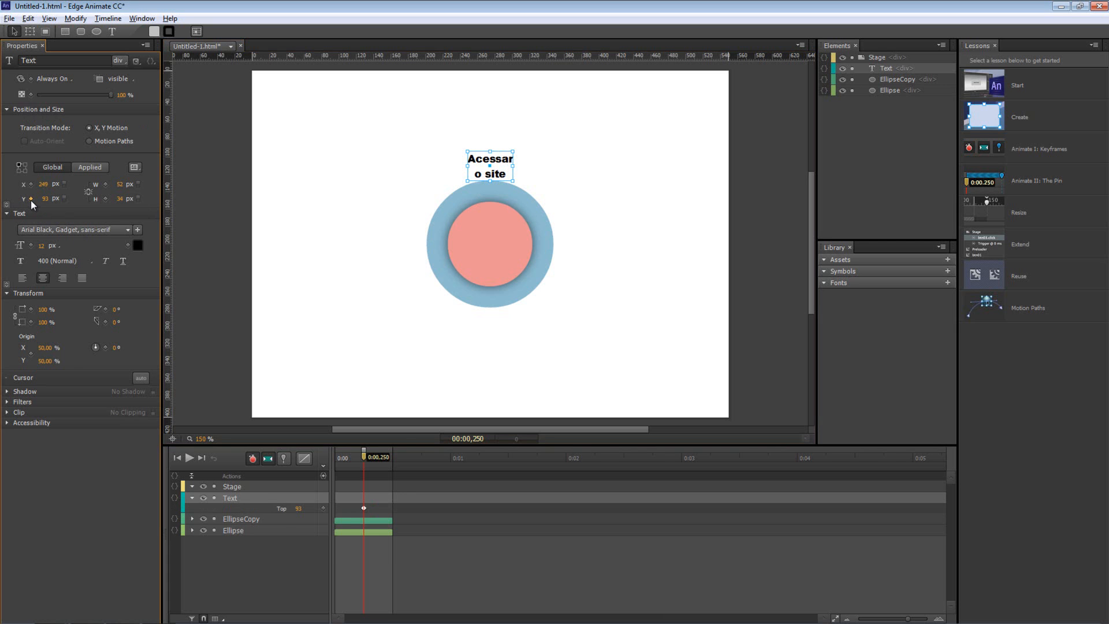
pyautogui.click(232, 506)
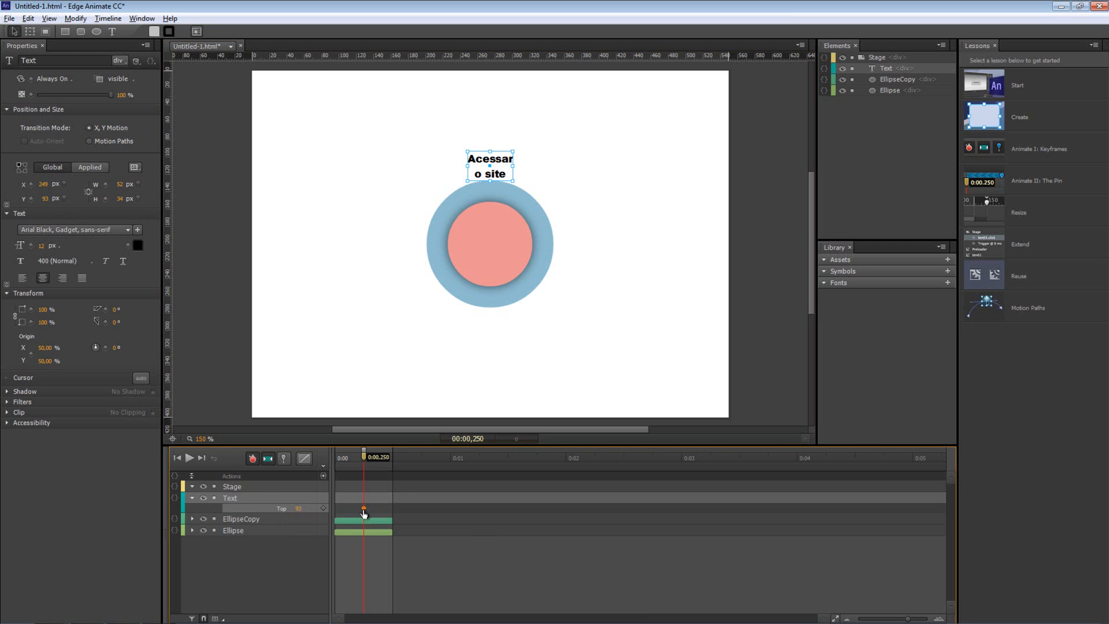
pyautogui.moveTo(364, 457); pyautogui.dragTo(335, 457)
pyautogui.moveTo(493, 161); pyautogui.dragTo(491, 238)
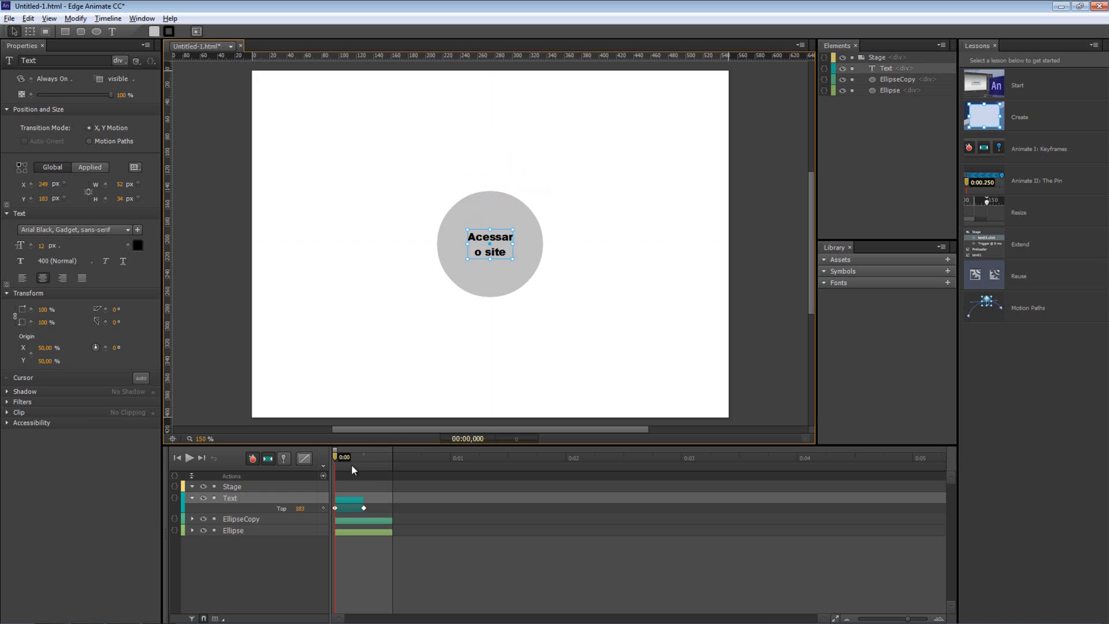
# Copy the label's starting Top keyframe to 0:00,500 and preview it risen at 0.25 s
pyautogui.moveTo(334, 461); pyautogui.dragTo(393, 453)
pyautogui.click(335, 509)
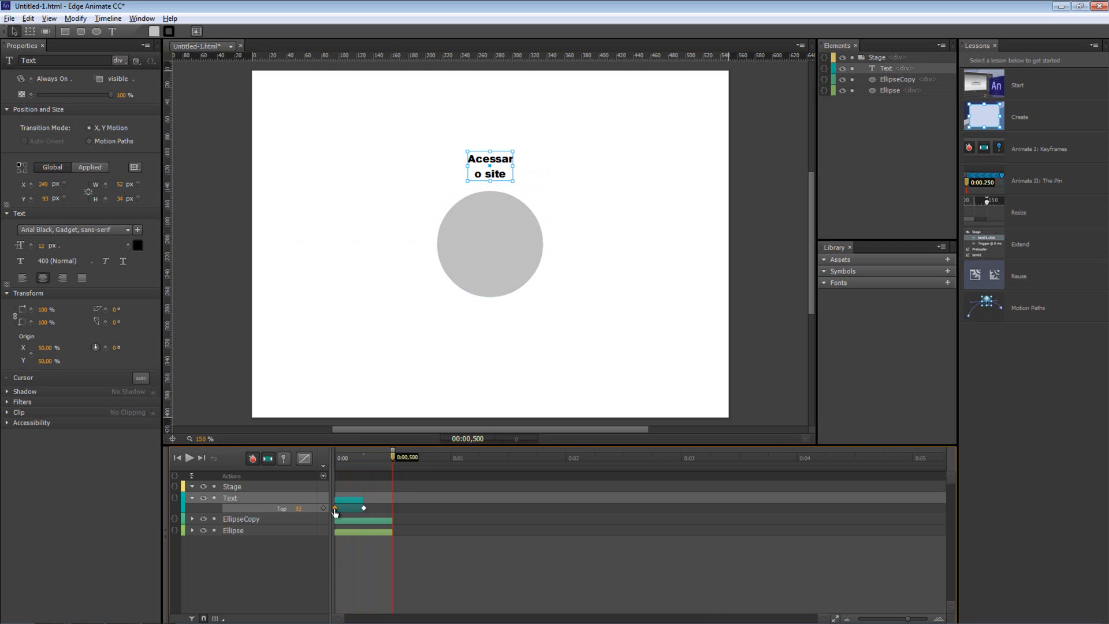
pyautogui.hotkey('ctrl', 'c')
pyautogui.hotkey('ctrl', 'v')
pyautogui.click(328, 462)
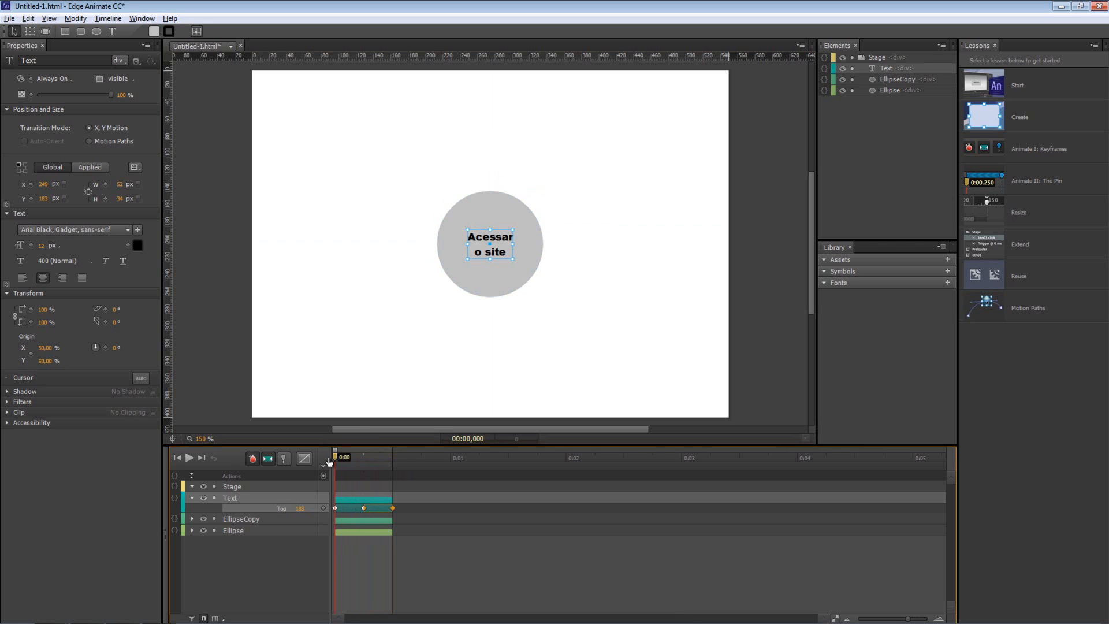
pyautogui.moveTo(329, 462); pyautogui.dragTo(365, 459)
pyautogui.click(386, 491)
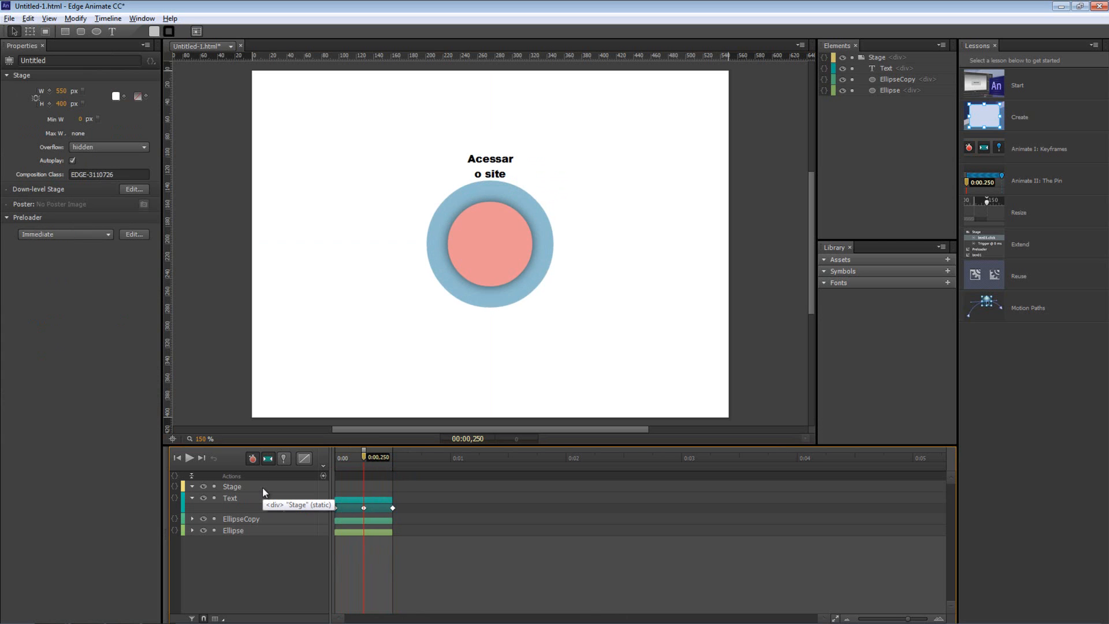
pyautogui.click(230, 498)
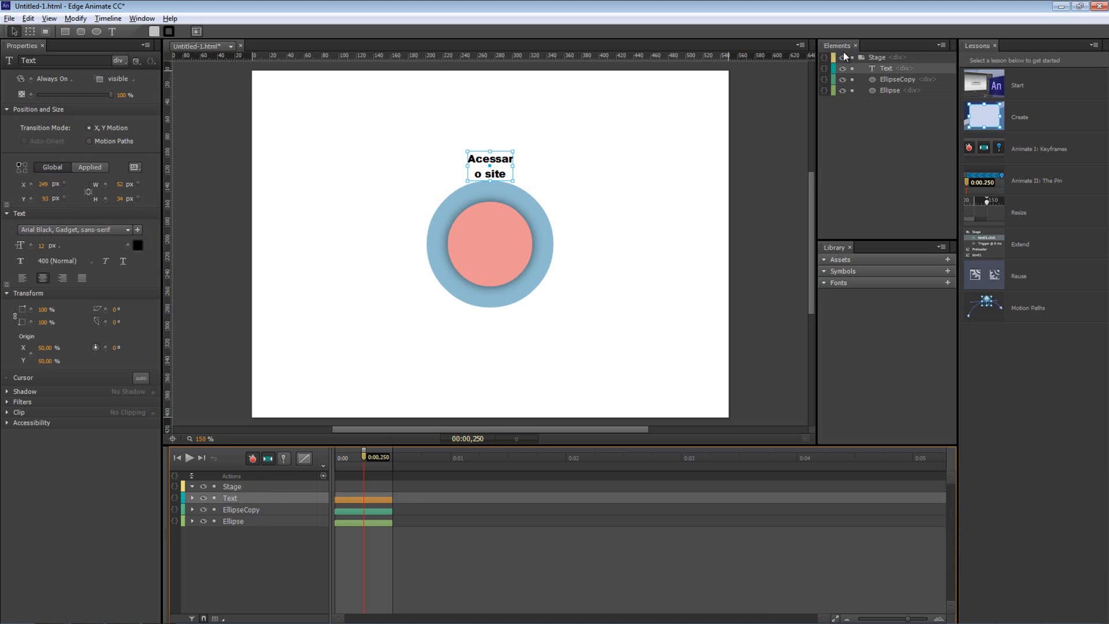
# Drag the EllipseCopy and Ellipse layers above Text in the Elements panel and preview the loop
pyautogui.click(145, 20)
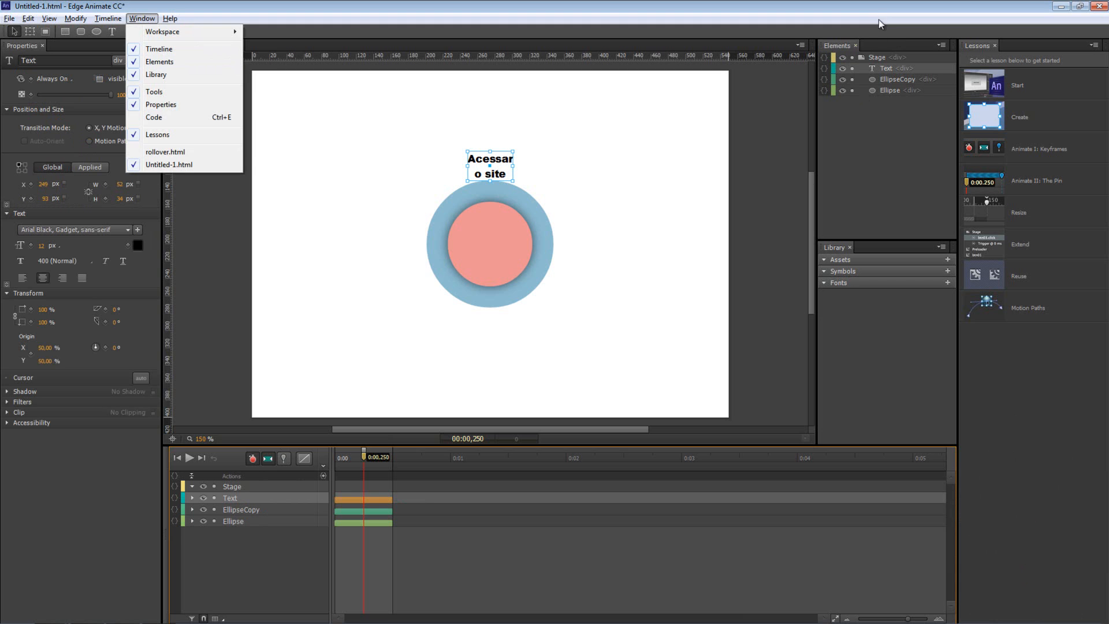
pyautogui.click(838, 51)
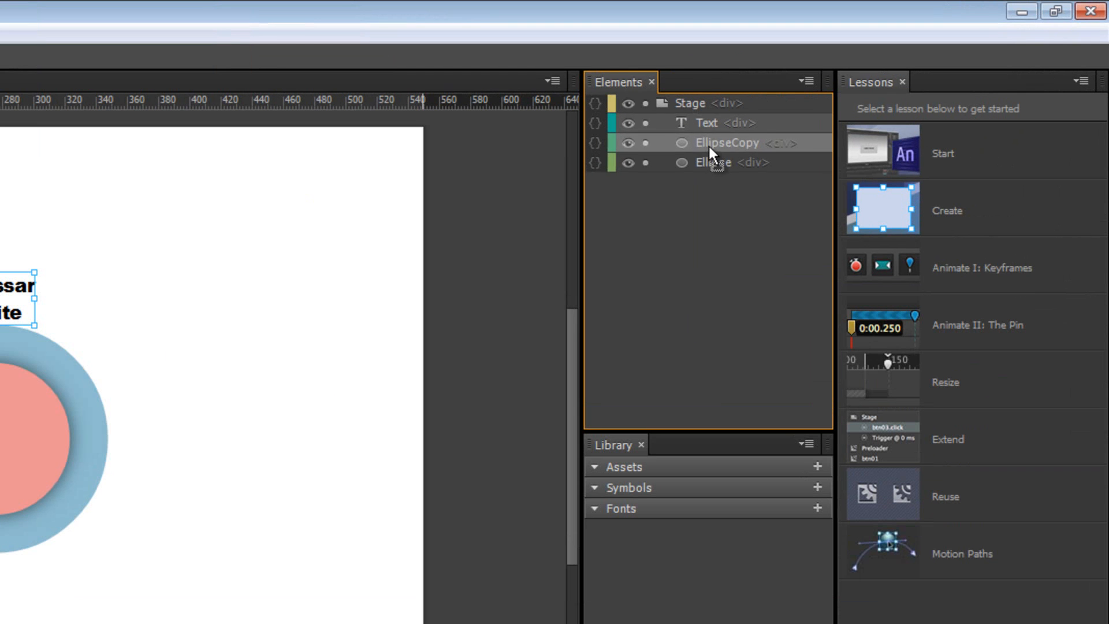
pyautogui.moveTo(708, 144); pyautogui.dragTo(703, 178)
pyautogui.moveTo(363, 463)
pyautogui.mouseDown()
pyautogui.moveTo(334, 464)
pyautogui.moveTo(392, 466)
pyautogui.moveTo(371, 468)
pyautogui.mouseUp()
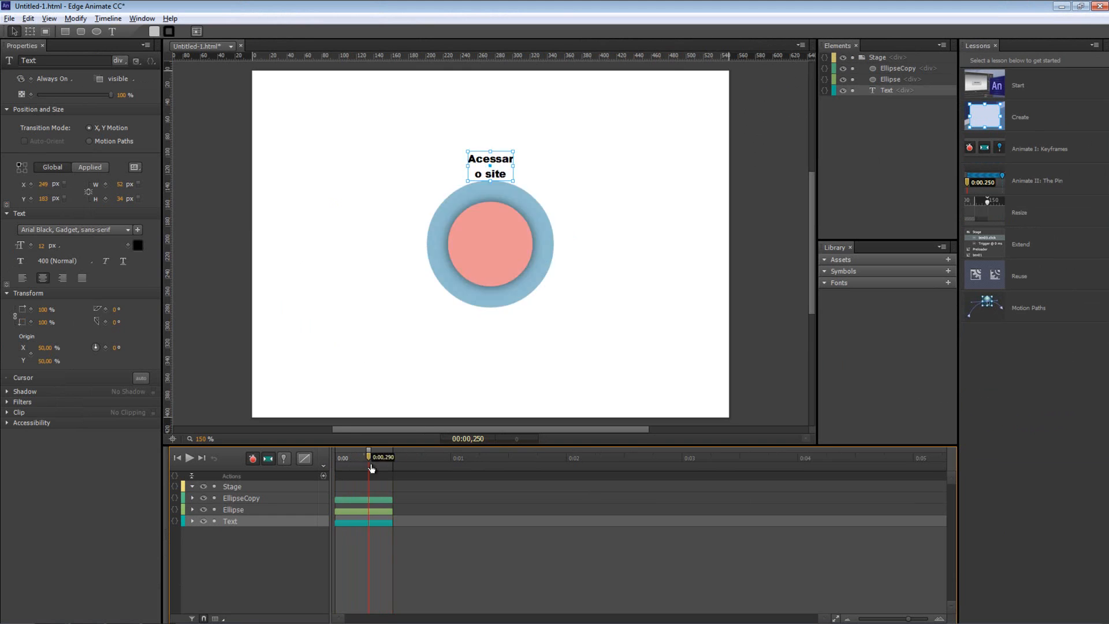
pyautogui.press('space')
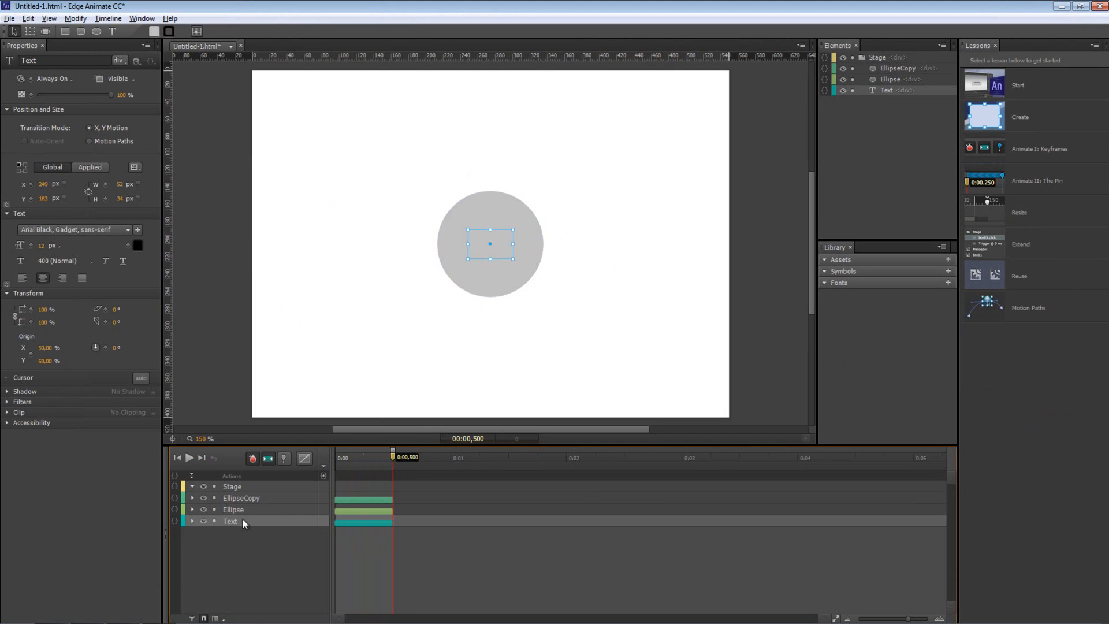
# Apply Ease Out Quart easing to the EllipseCopy, Ellipse and Text animations
pyautogui.click(375, 500)
pyautogui.keyDown('ctrl'); pyautogui.click(368, 511); pyautogui.keyUp('ctrl')
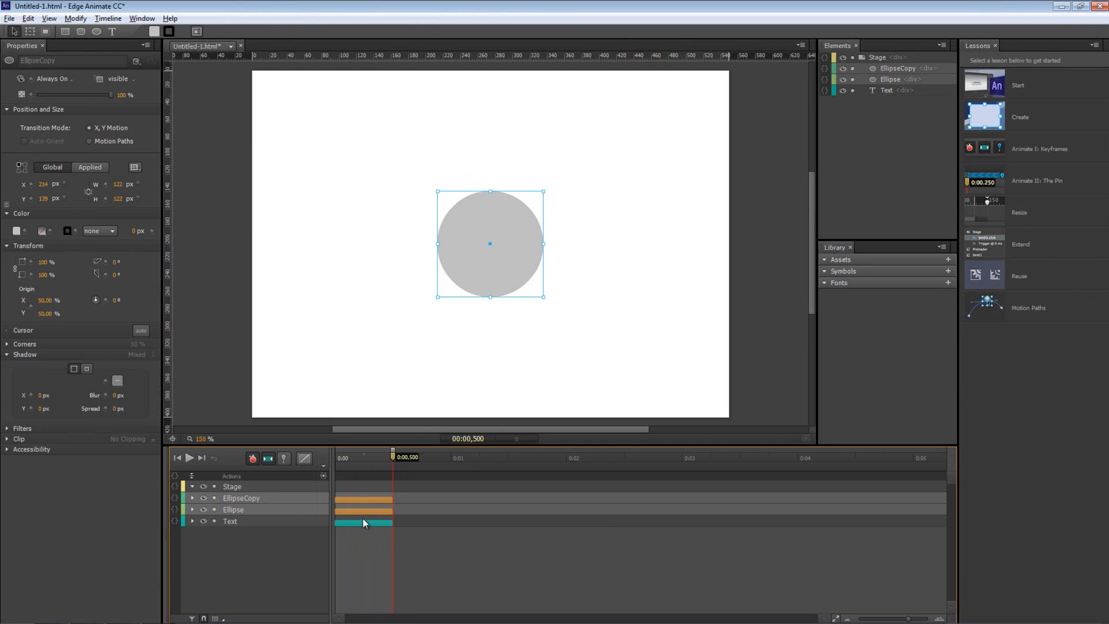
pyautogui.keyDown('ctrl'); pyautogui.click(362, 523); pyautogui.keyUp('ctrl')
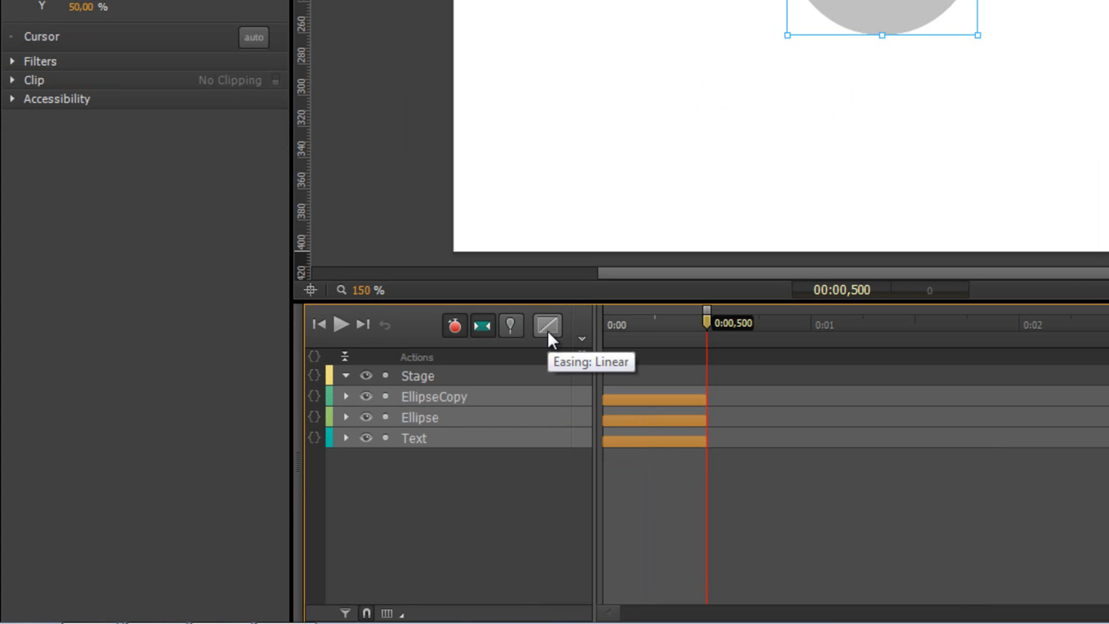
pyautogui.click(547, 325)
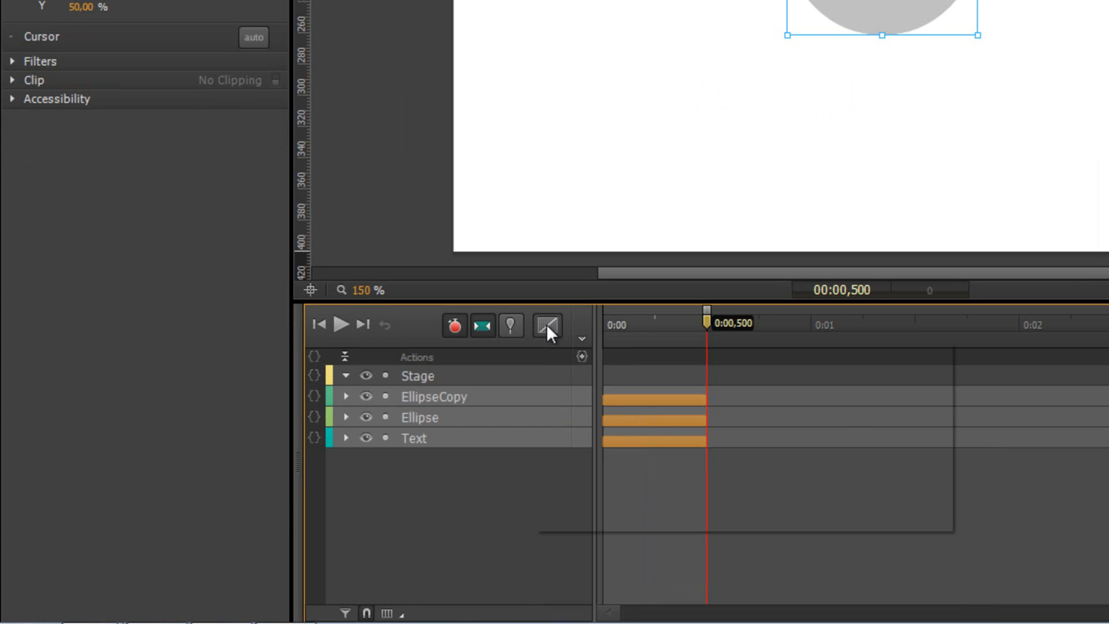
pyautogui.click(569, 390)
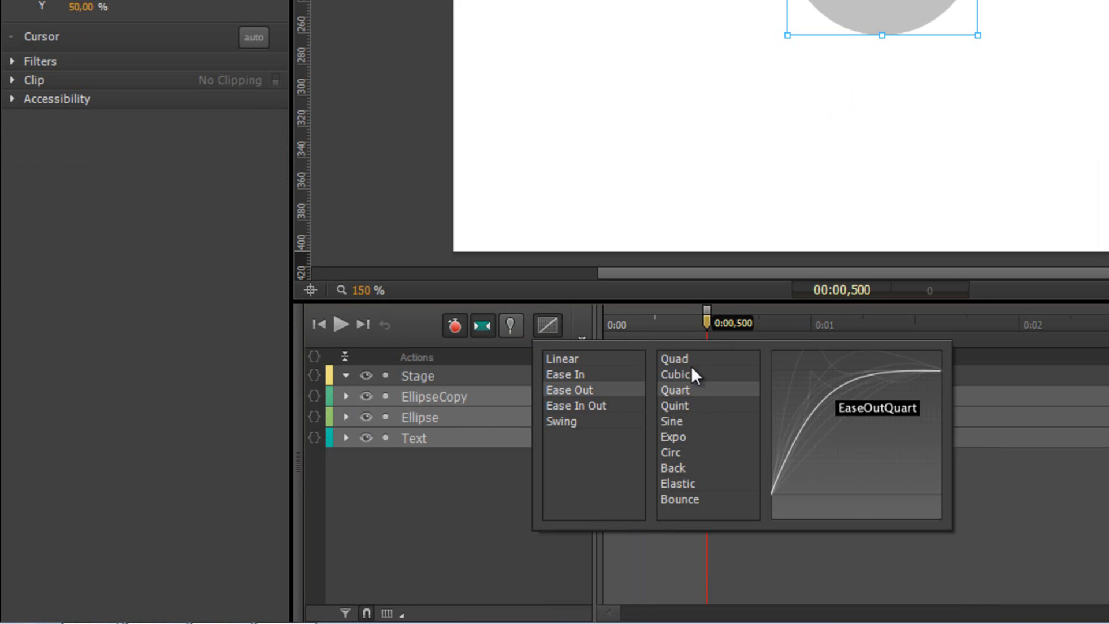
pyautogui.click(1077, 480)
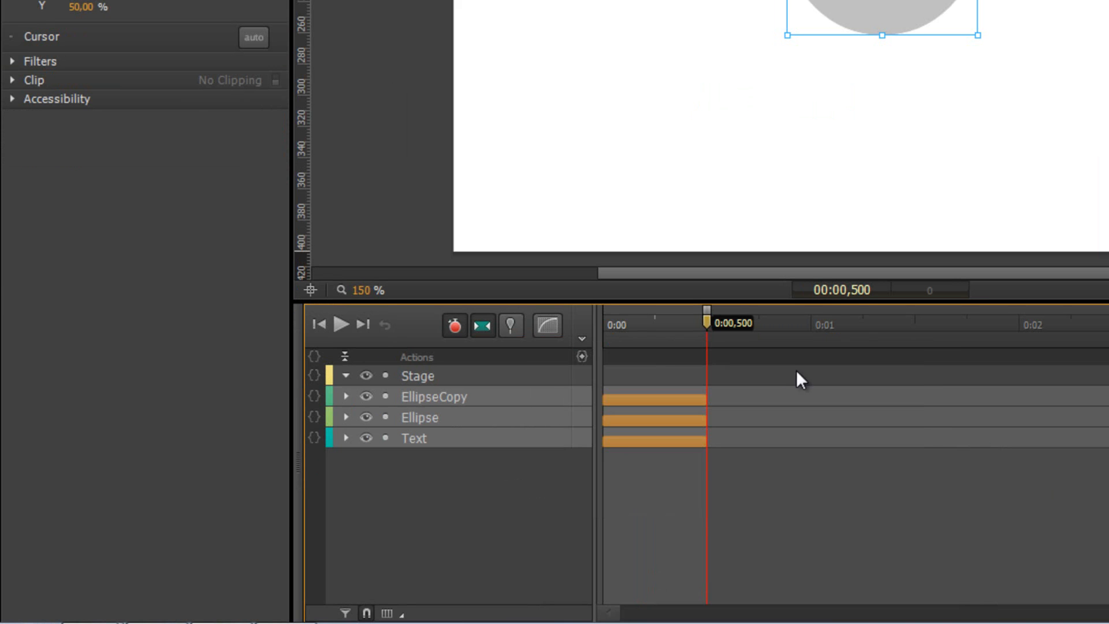
pyautogui.click(656, 346)
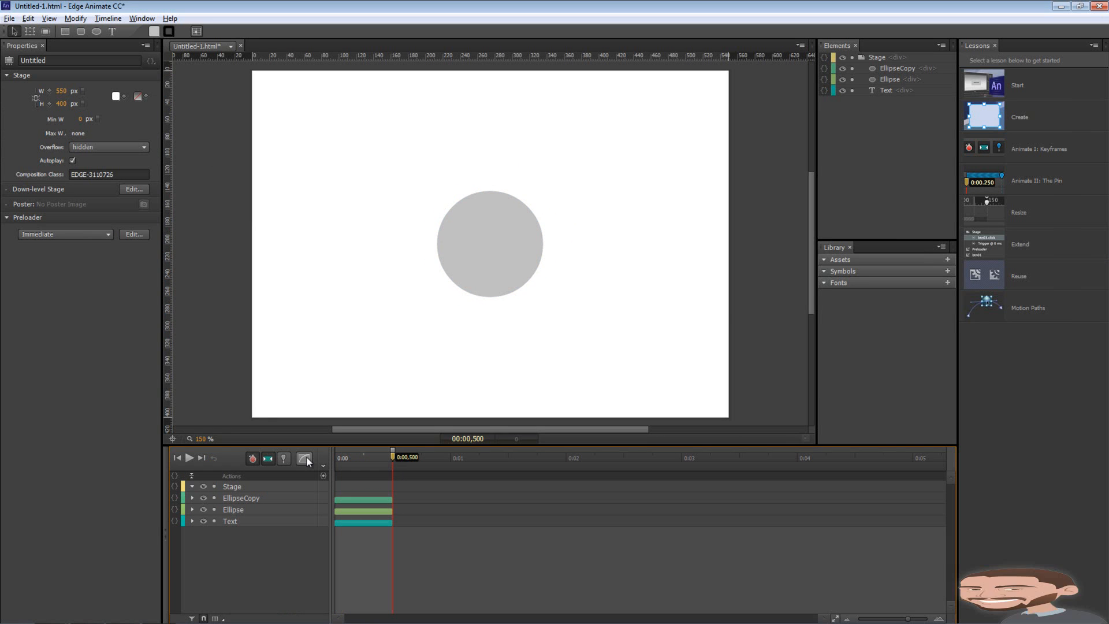
# Preview the animation, then add a Stop trigger at 0:00 on the Actions track
pyautogui.moveTo(393, 457); pyautogui.dragTo(320, 458)
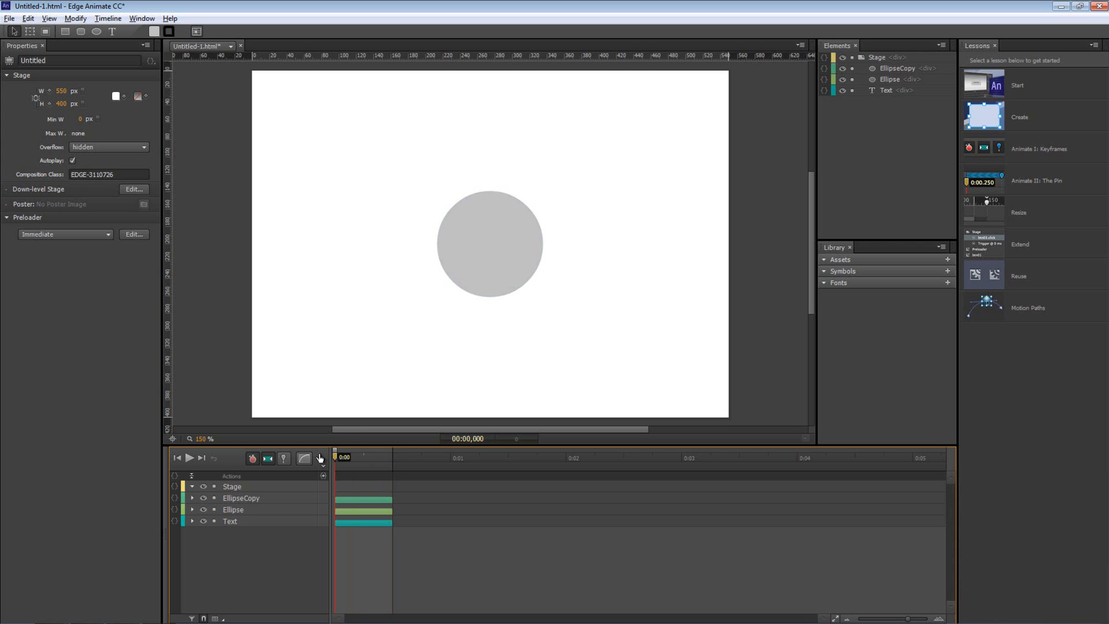
pyautogui.click(326, 488)
pyautogui.press('space')
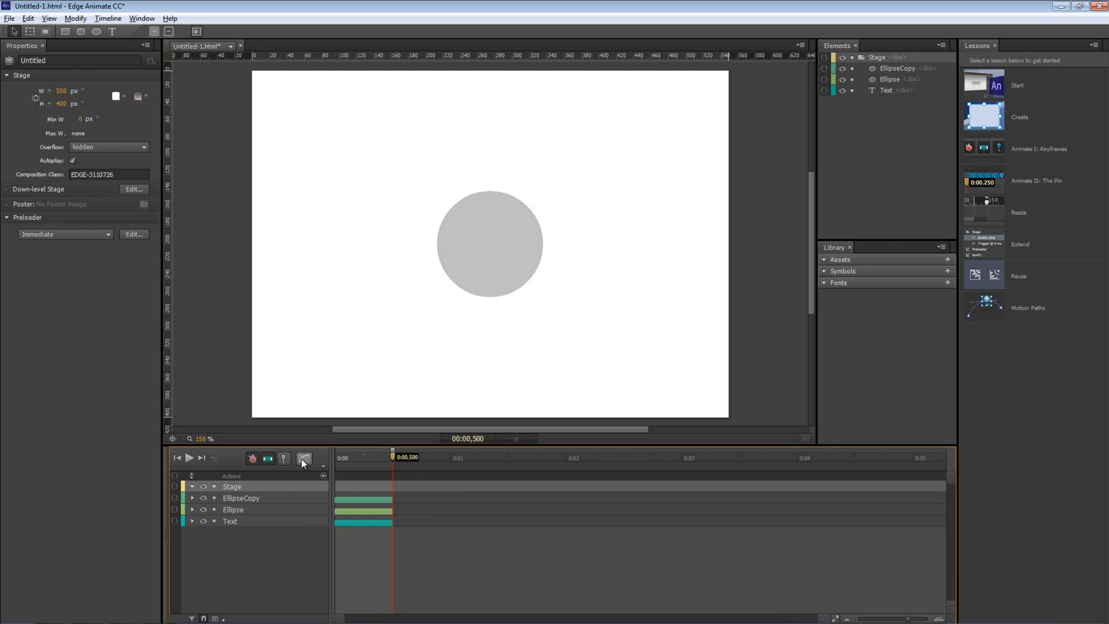
pyautogui.moveTo(393, 455); pyautogui.dragTo(325, 459)
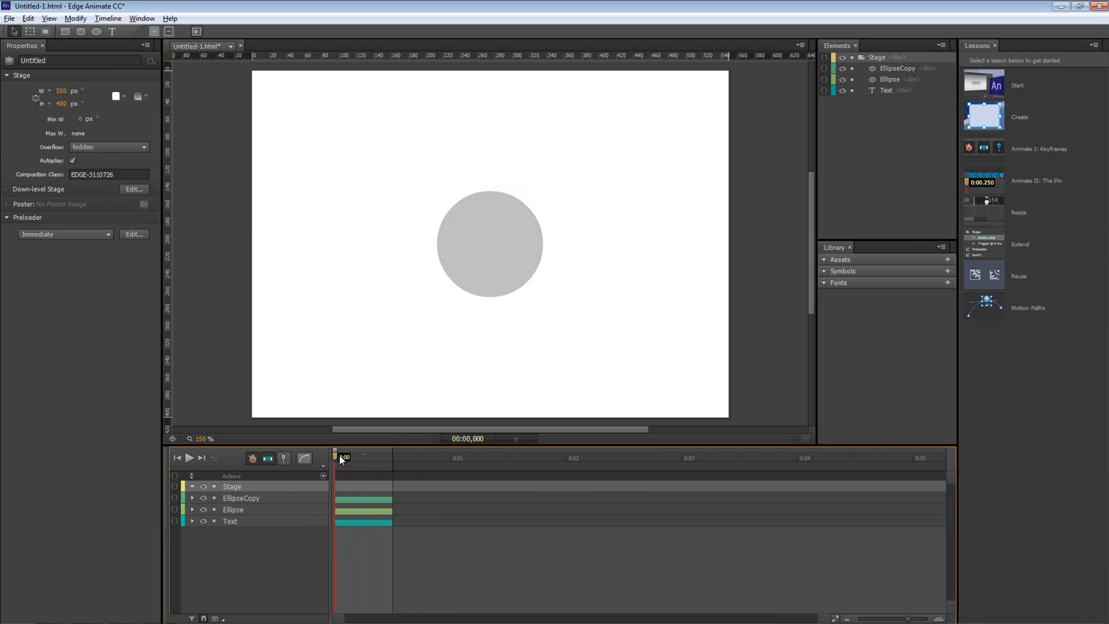
pyautogui.scroll(3, 343, 461)
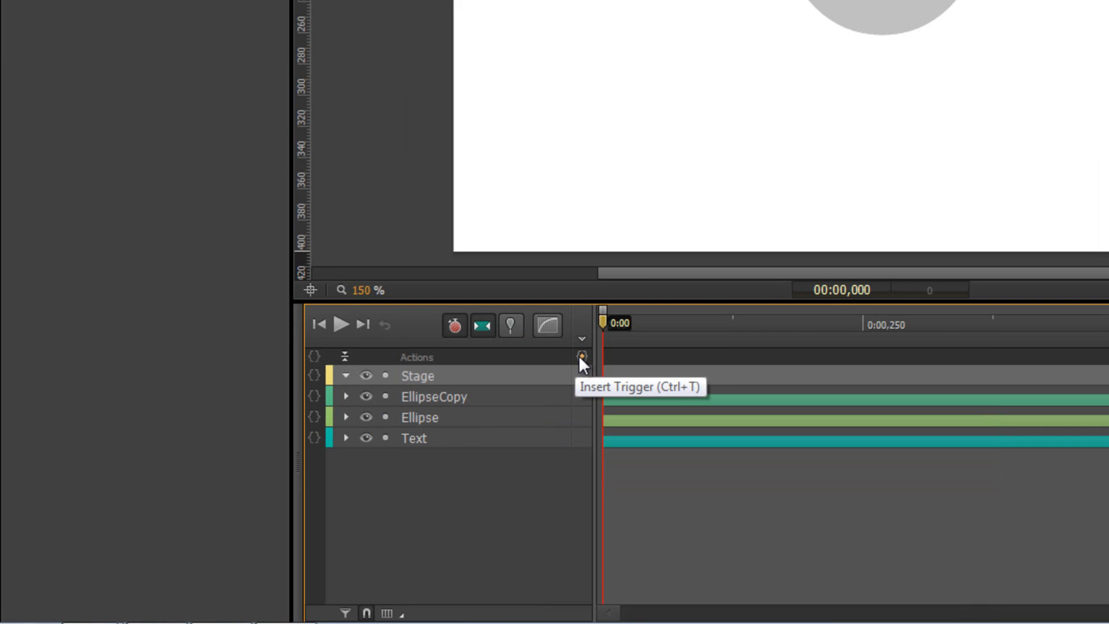
pyautogui.click(582, 356)
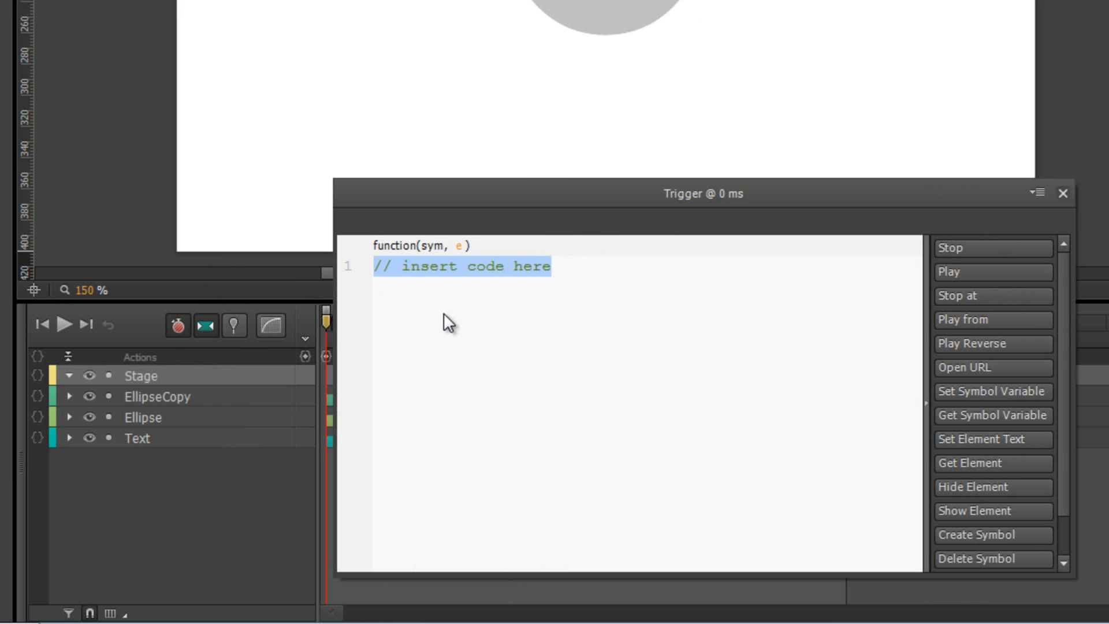
pyautogui.click(962, 246)
pyautogui.click(1063, 194)
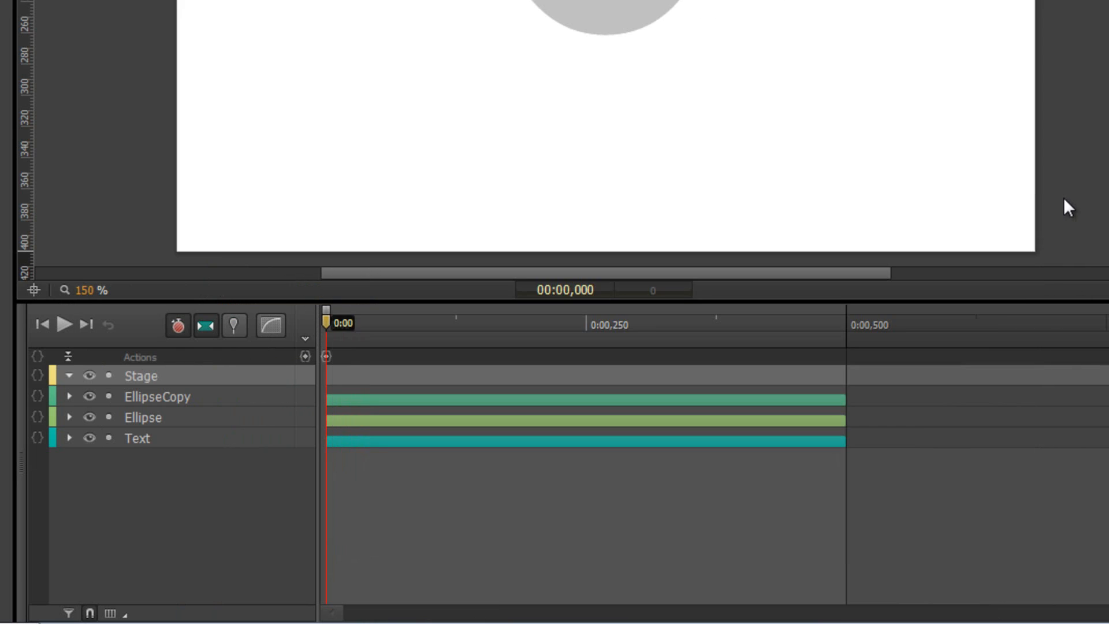
# Add a trigger with sym.stop(); at 0:00,250 and return to the timeline start
pyautogui.moveTo(462, 331); pyautogui.dragTo(587, 326)
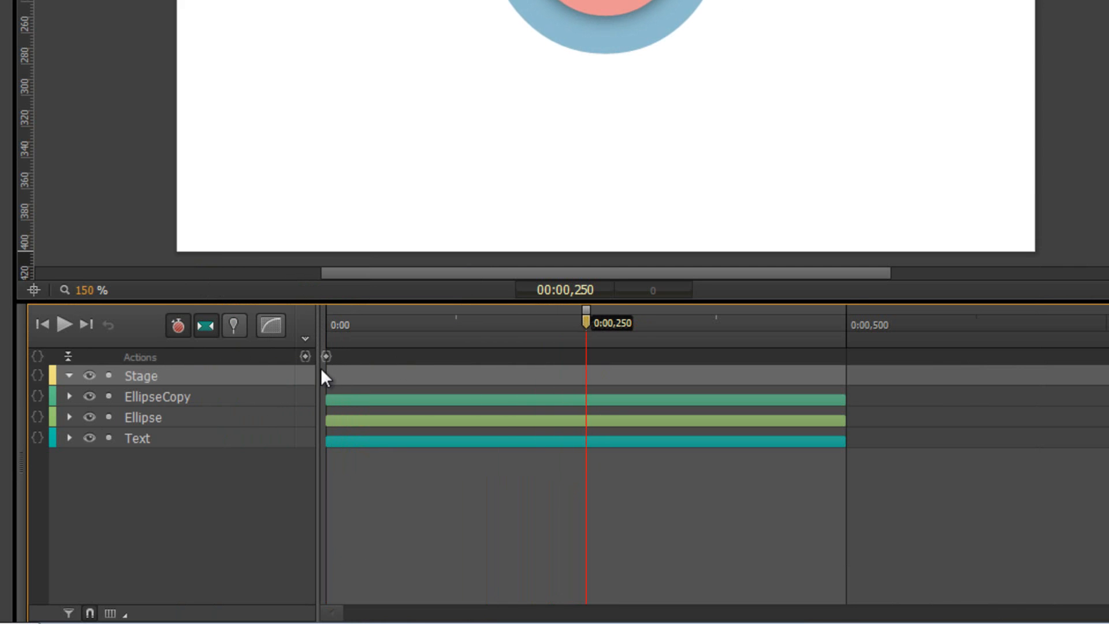
pyautogui.click(305, 356)
pyautogui.write('sym.stop();')
pyautogui.press('Return')
pyautogui.press('Escape')
pyautogui.moveTo(511, 318); pyautogui.dragTo(206, 349)
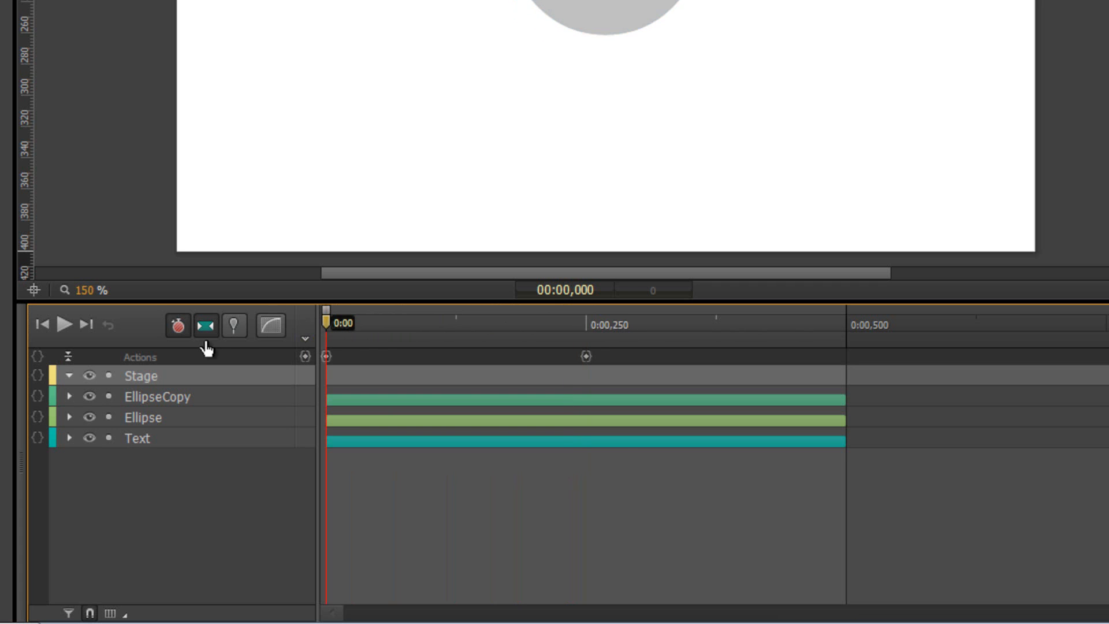
# Insert timeline labels 'ida' at 0:00 and 'volta' at 0:00,250
pyautogui.click(306, 339)
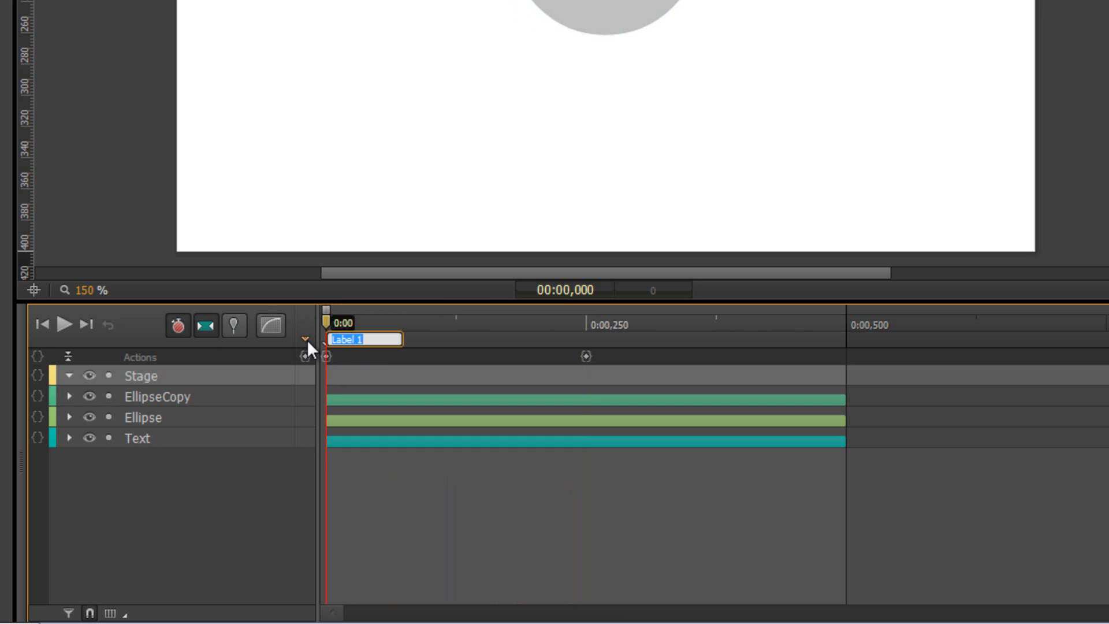
pyautogui.write('ida')
pyautogui.press('Return')
pyautogui.moveTo(577, 332); pyautogui.dragTo(590, 334)
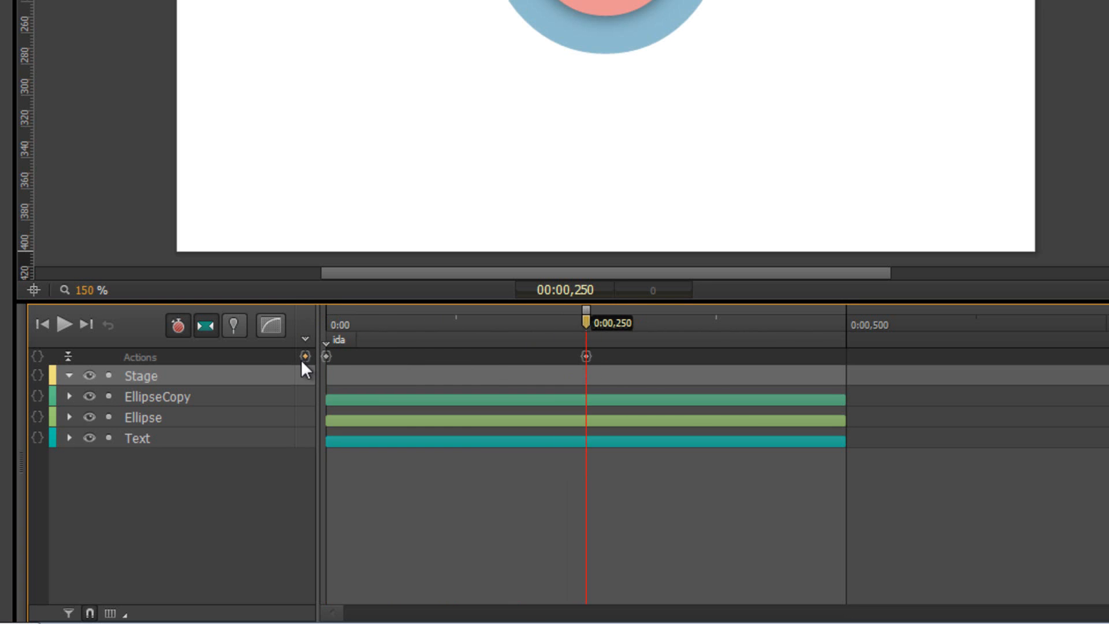
pyautogui.click(306, 340)
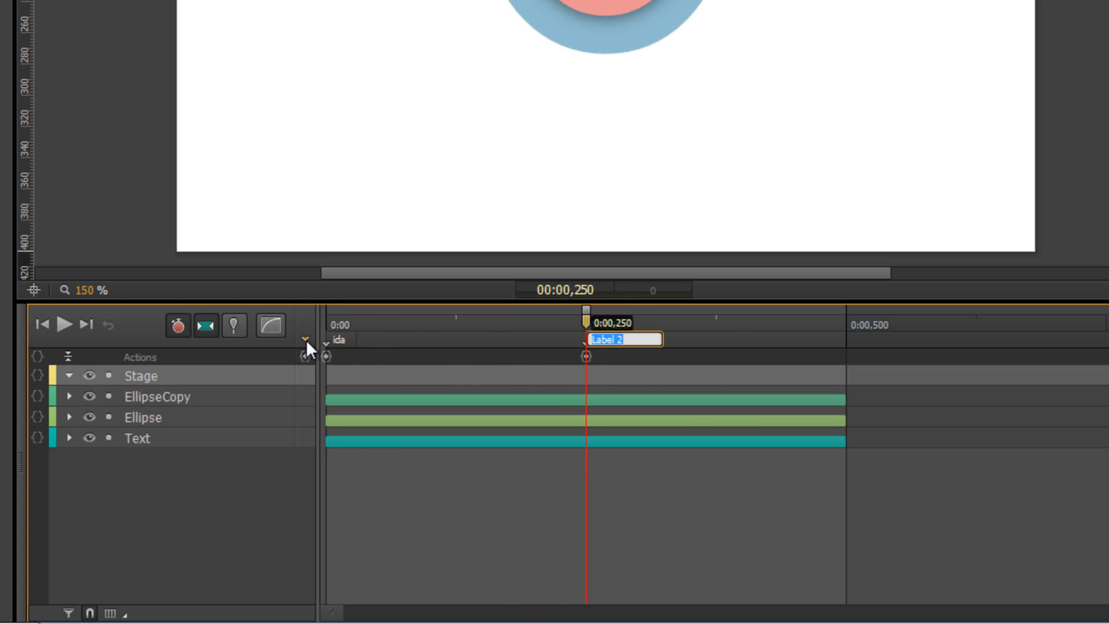
pyautogui.write('volta')
pyautogui.press('Return')
# Scrub through the timeline to check the animation at both labels, ending at the start
pyautogui.moveTo(401, 320); pyautogui.dragTo(301, 318)
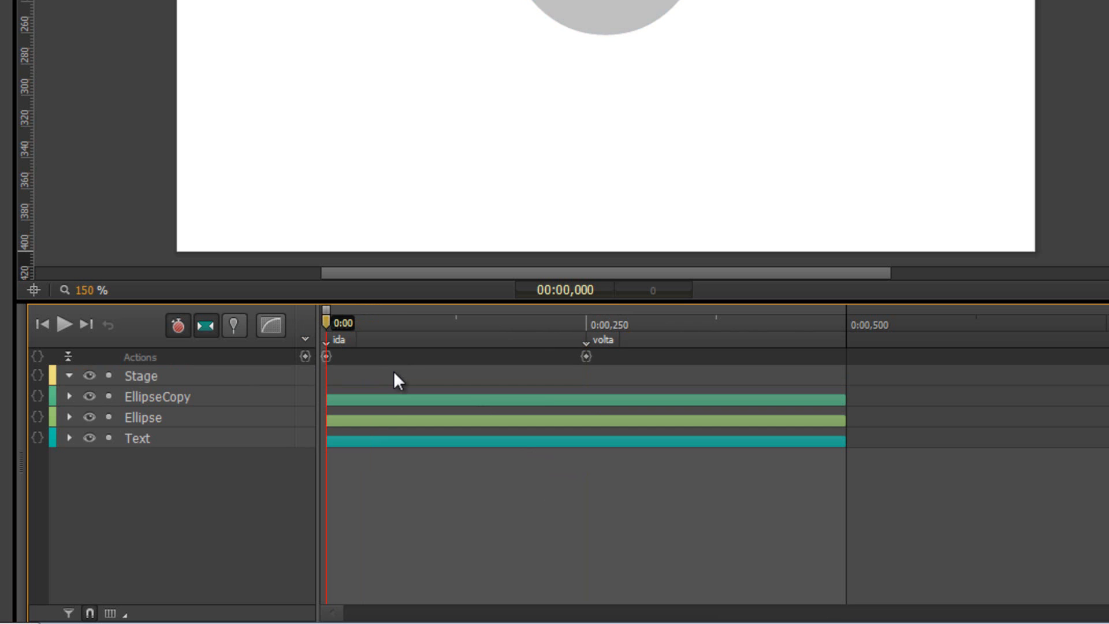
pyautogui.moveTo(328, 328); pyautogui.dragTo(587, 317)
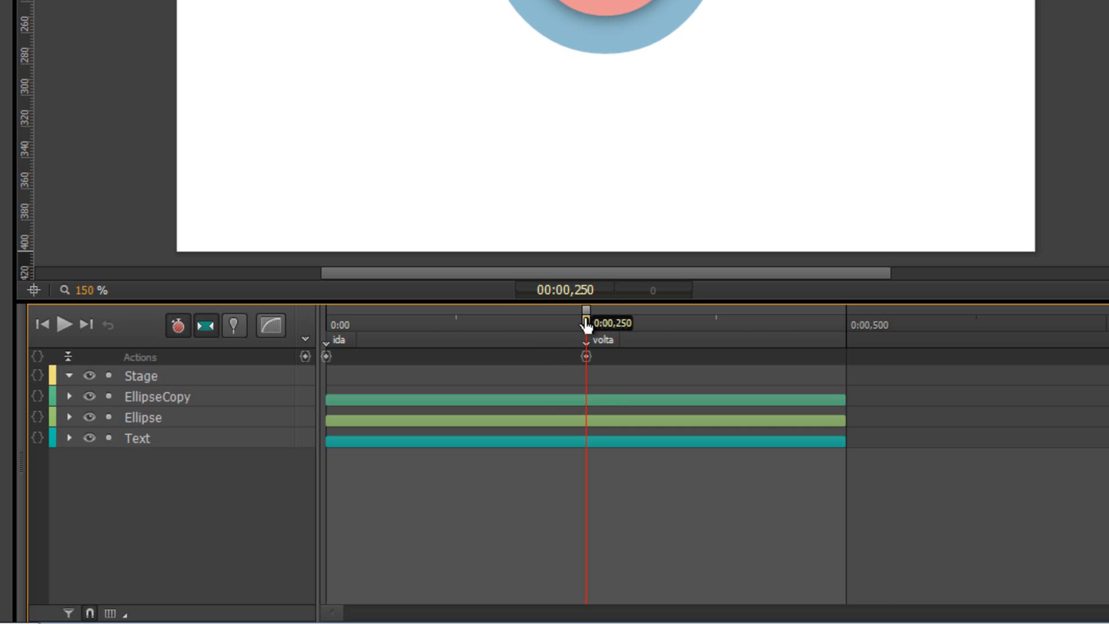
pyautogui.moveTo(586, 317); pyautogui.dragTo(853, 345)
pyautogui.press('Home')
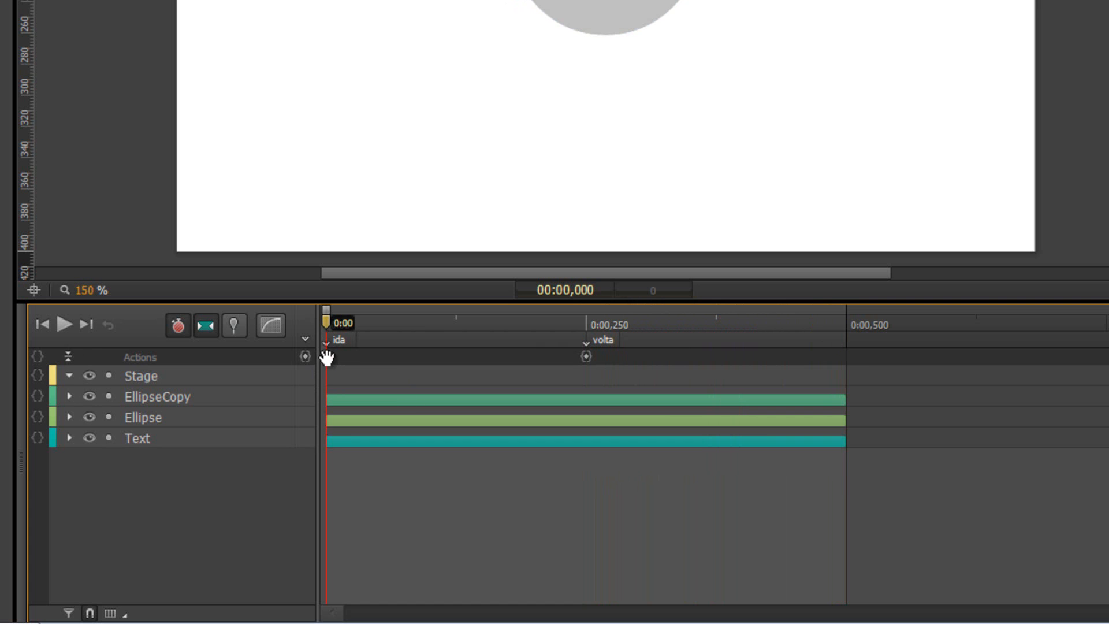
pyautogui.moveTo(326, 326); pyautogui.dragTo(238, 331)
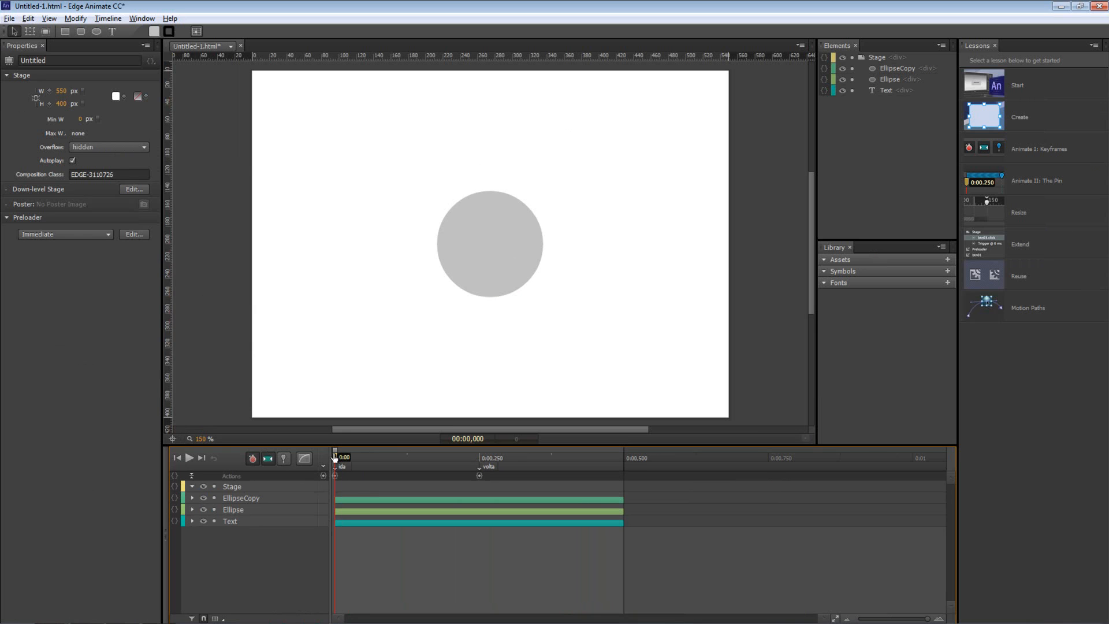
pyautogui.moveTo(327, 320); pyautogui.dragTo(334, 319)
pyautogui.moveTo(340, 454); pyautogui.dragTo(330, 453)
# Give EllipseCopy a mouseover action containing the Stop at snippet sym.stop(1000);
pyautogui.click(486, 235)
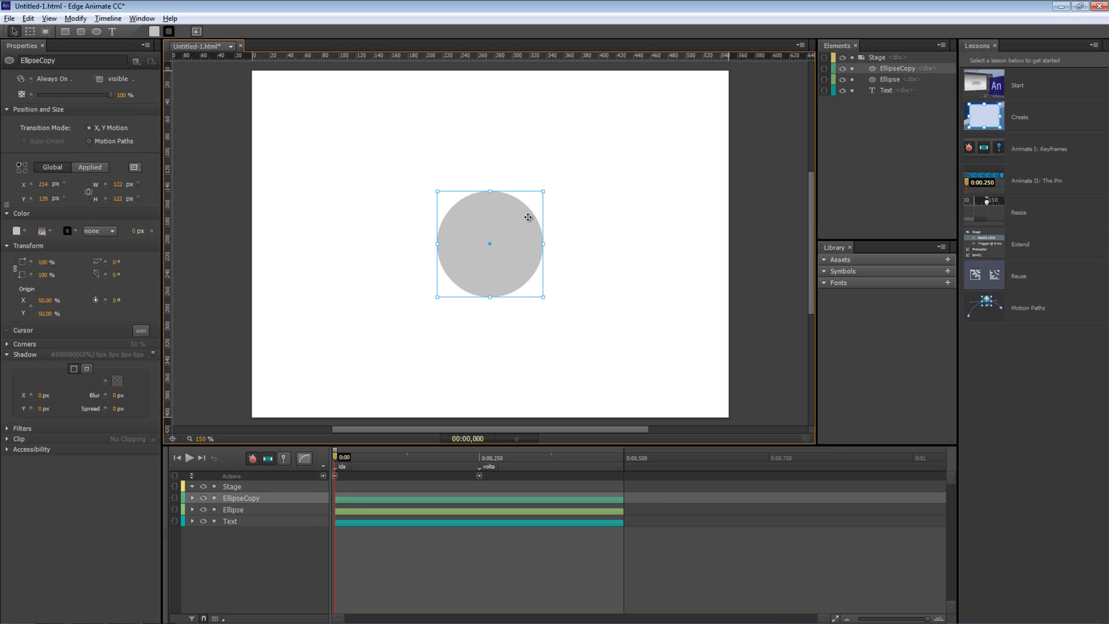
pyautogui.rightClick(495, 227)
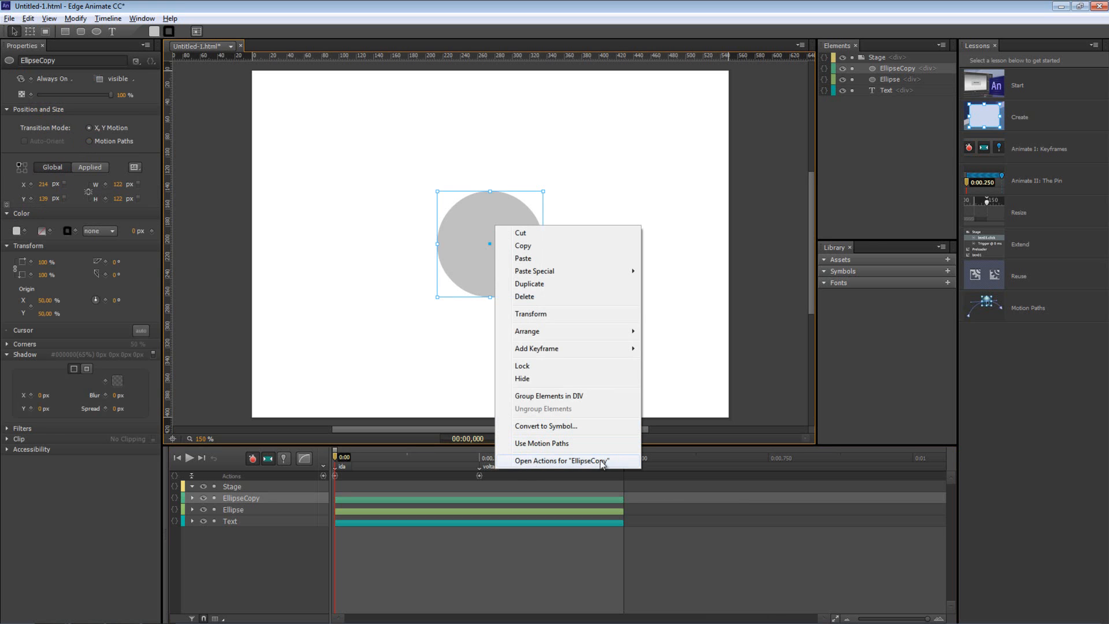
pyautogui.click(548, 461)
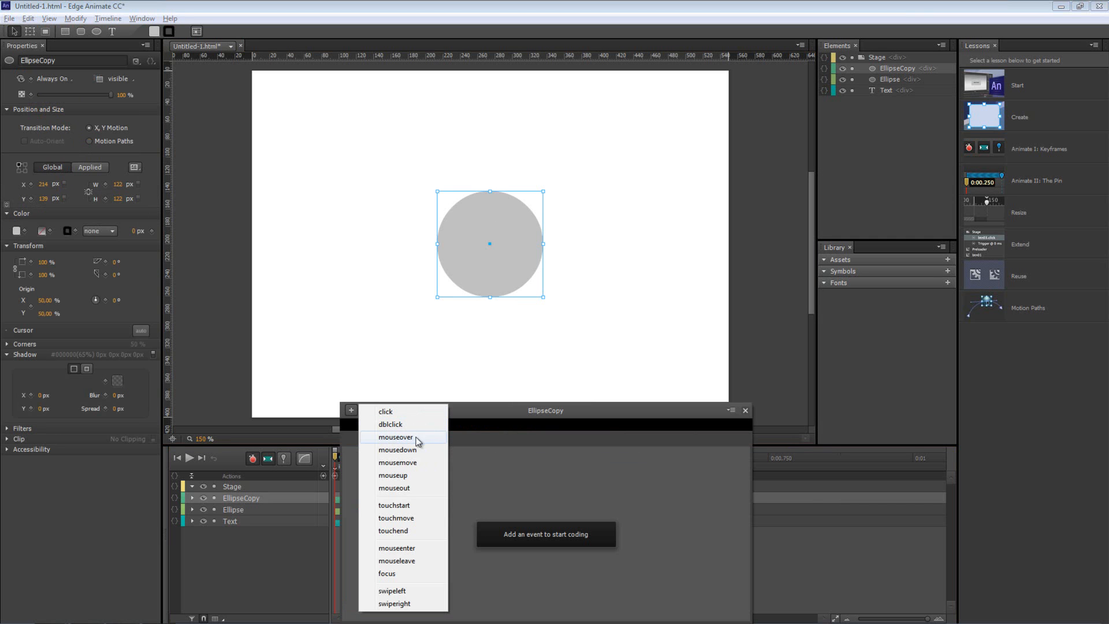
pyautogui.click(396, 438)
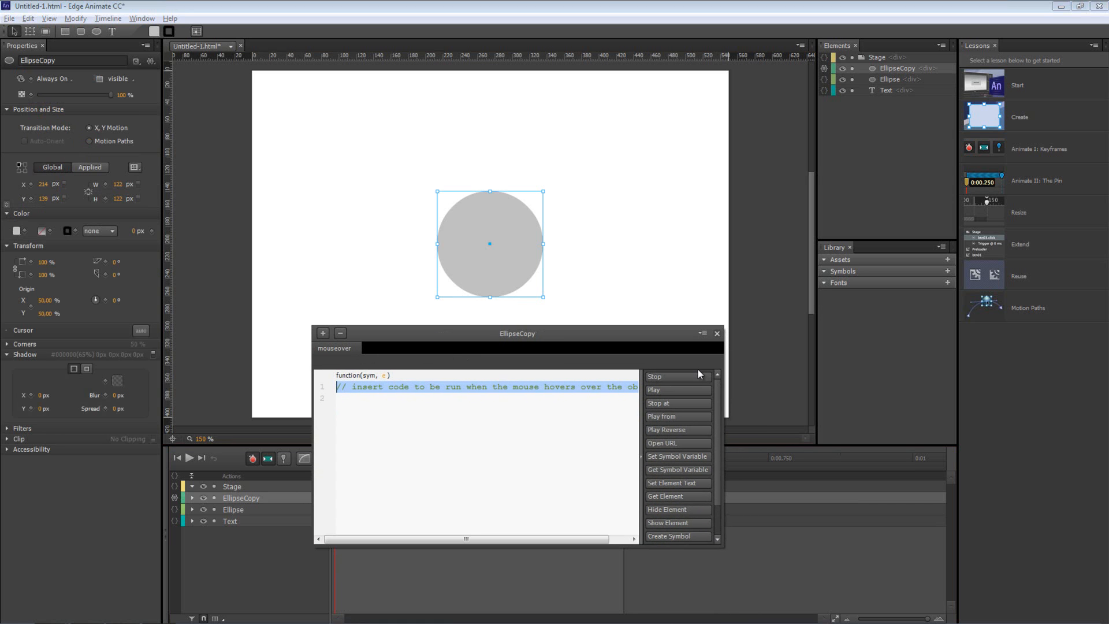
pyautogui.click(667, 404)
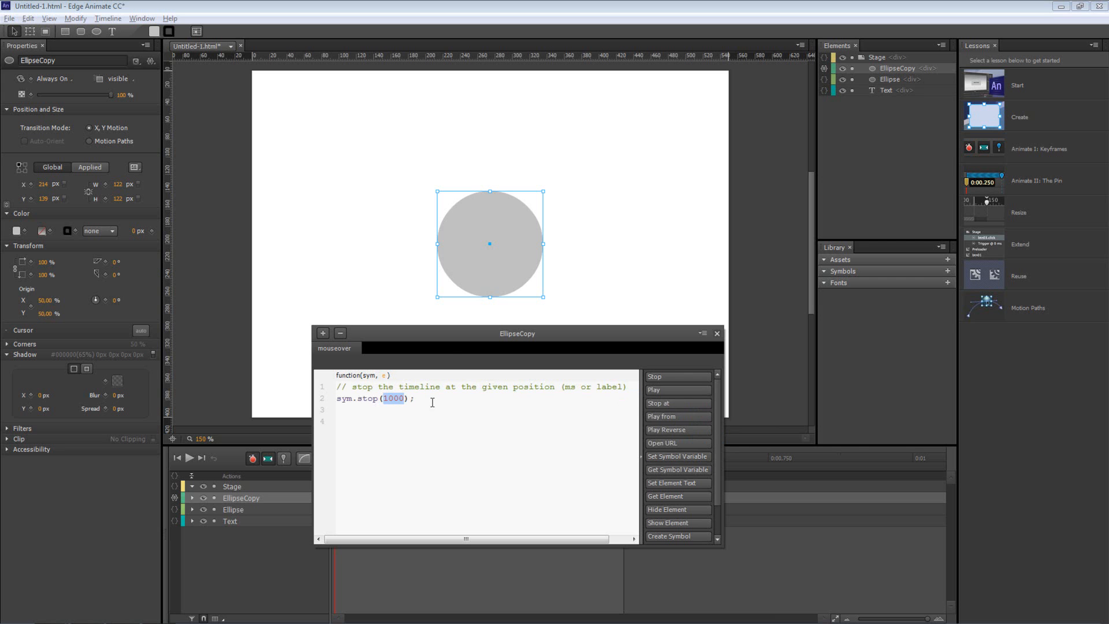
# Change the mouseover stop target to "ida", add sym.play(); after it, and add an empty mouseout event
pyautogui.moveTo(452, 333); pyautogui.dragTo(633, 322)
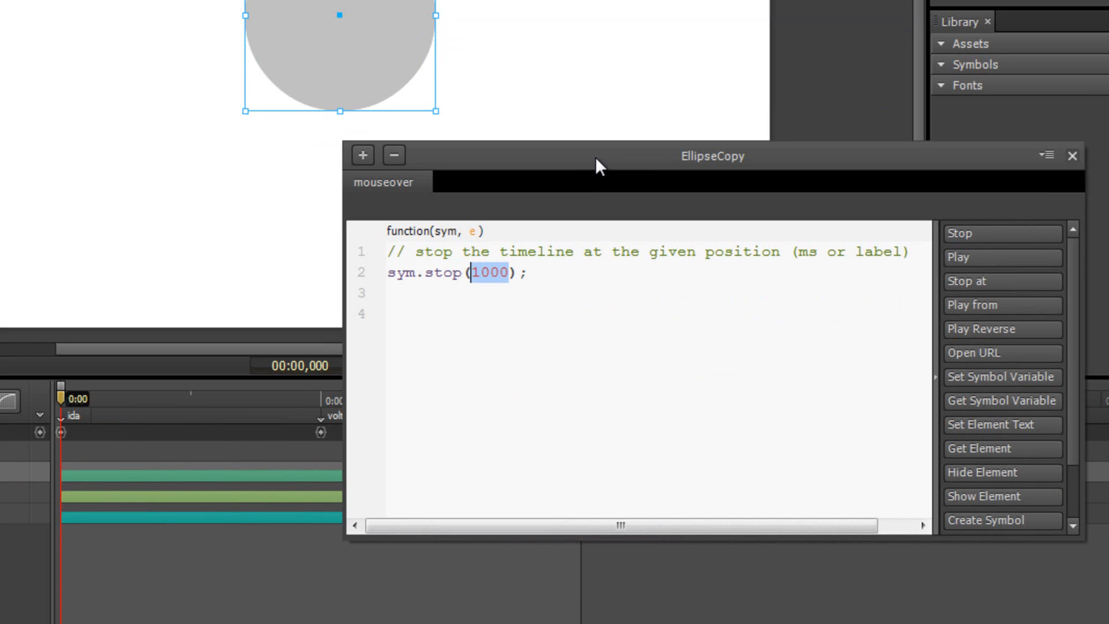
pyautogui.write('"id')
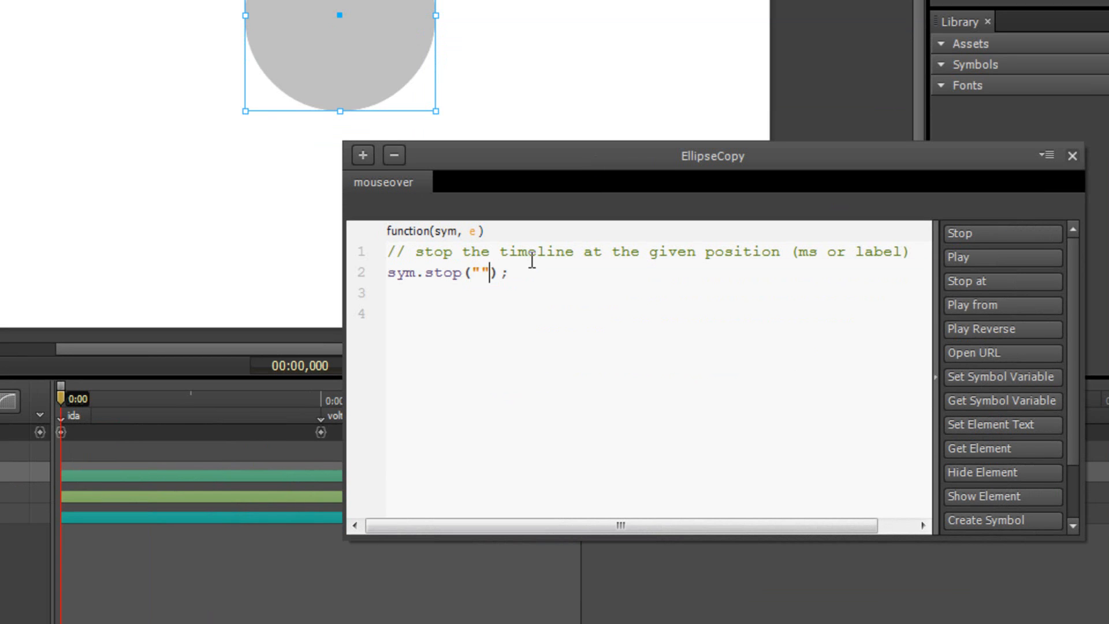
pyautogui.write('a')
pyautogui.click(562, 270)
pyautogui.click(551, 287)
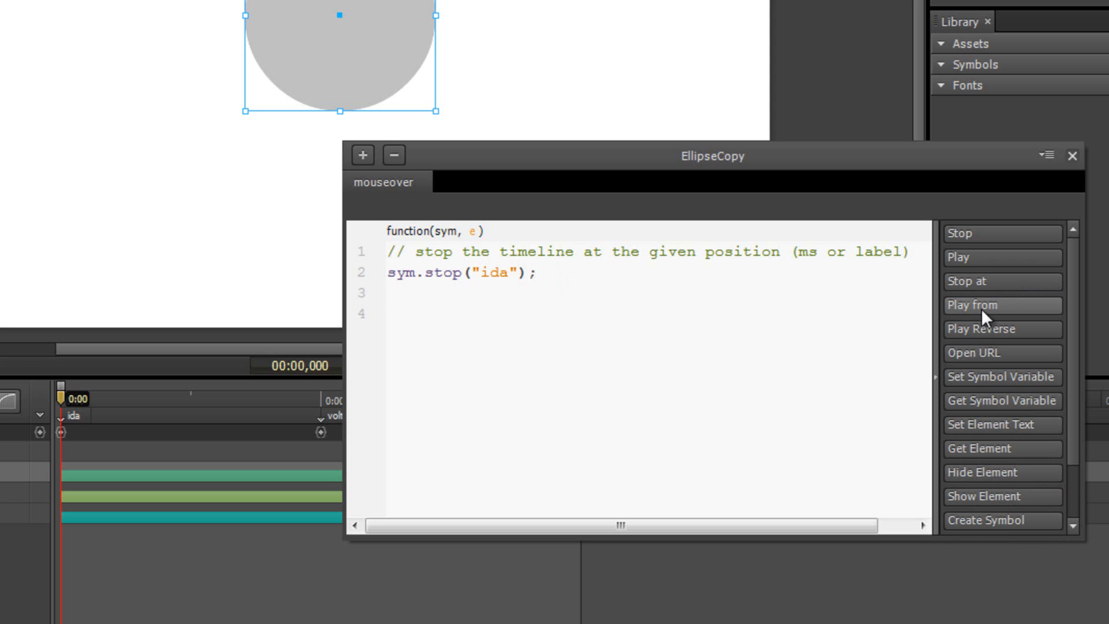
pyautogui.click(973, 256)
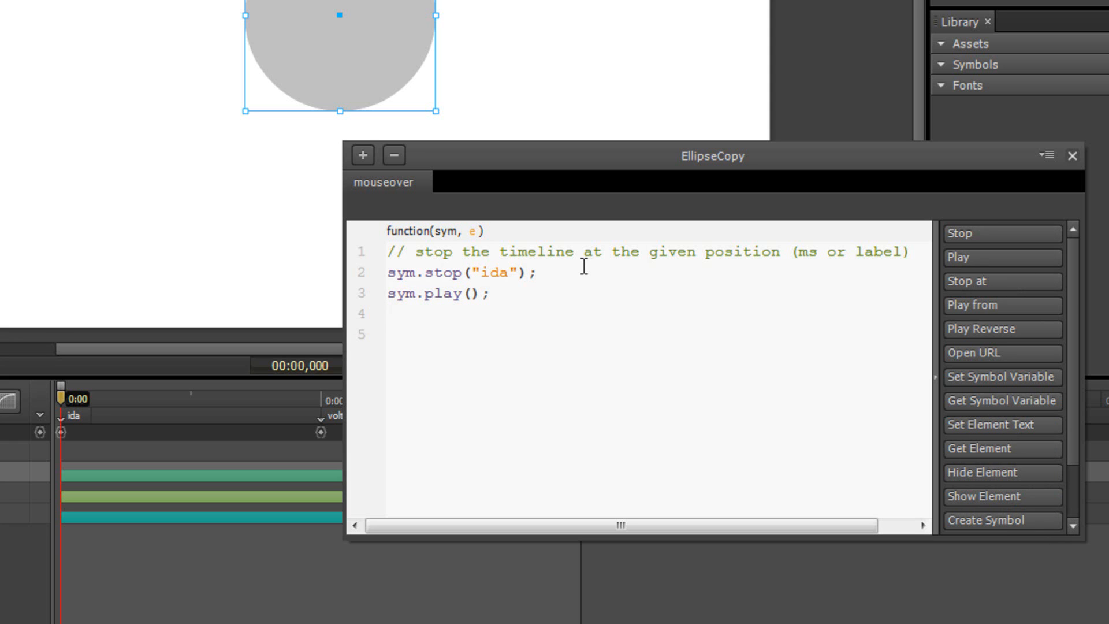
pyautogui.click(362, 156)
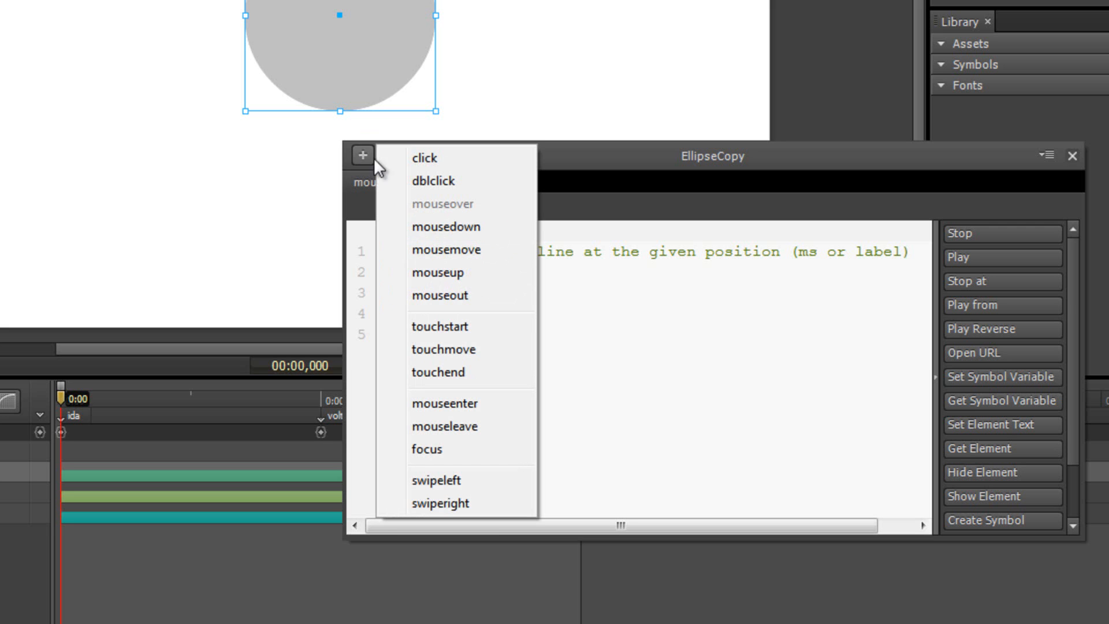
pyautogui.click(463, 293)
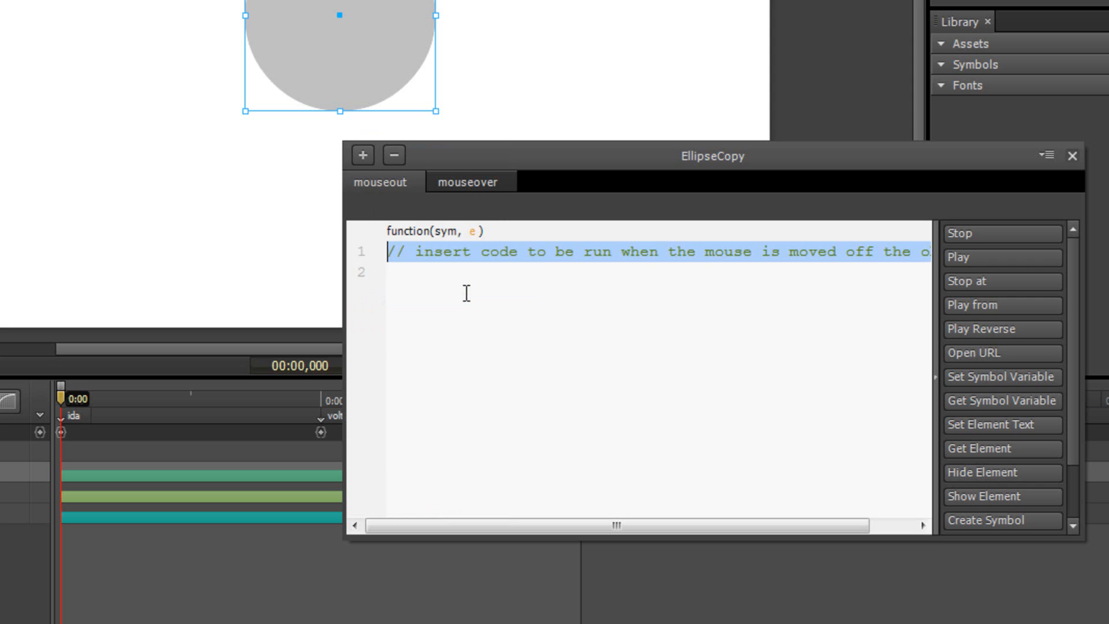
# Give the mouseout handler sym.stop("volta"); followed by sym.play(); and move the code panel aside
pyautogui.click(979, 282)
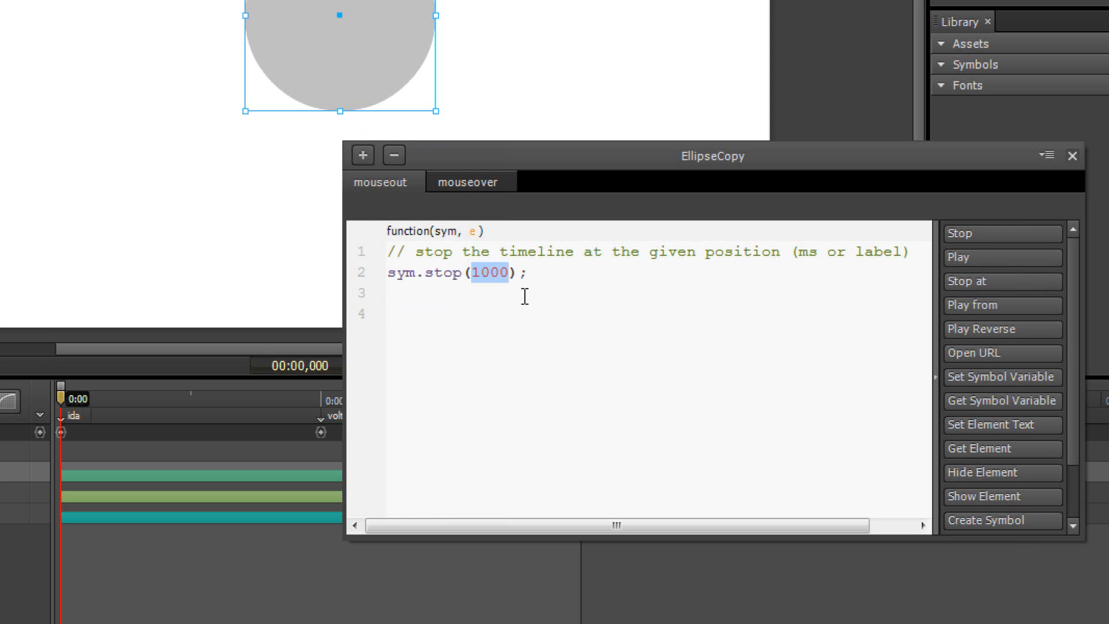
pyautogui.write('"vol')
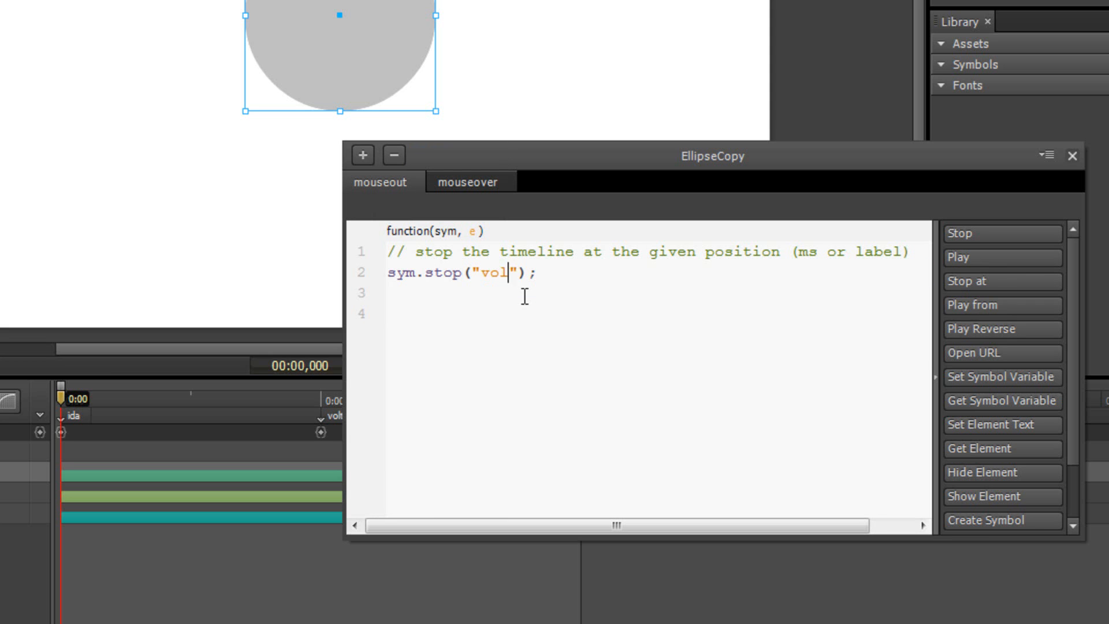
pyautogui.write('ta')
pyautogui.click(545, 302)
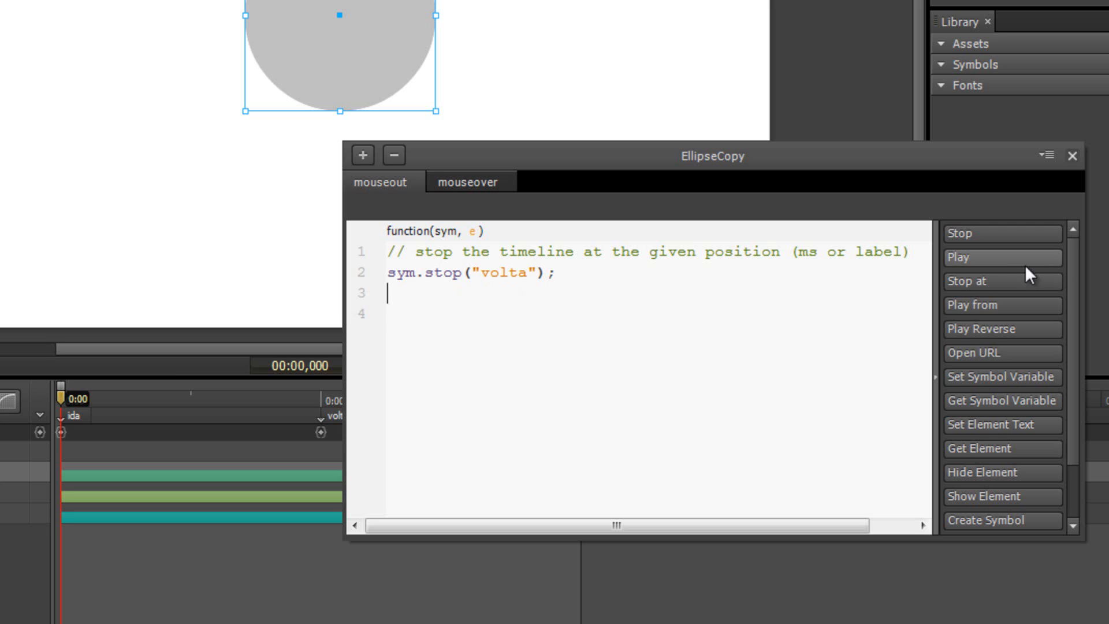
pyautogui.click(1003, 265)
pyautogui.moveTo(731, 164); pyautogui.dragTo(873, 0)
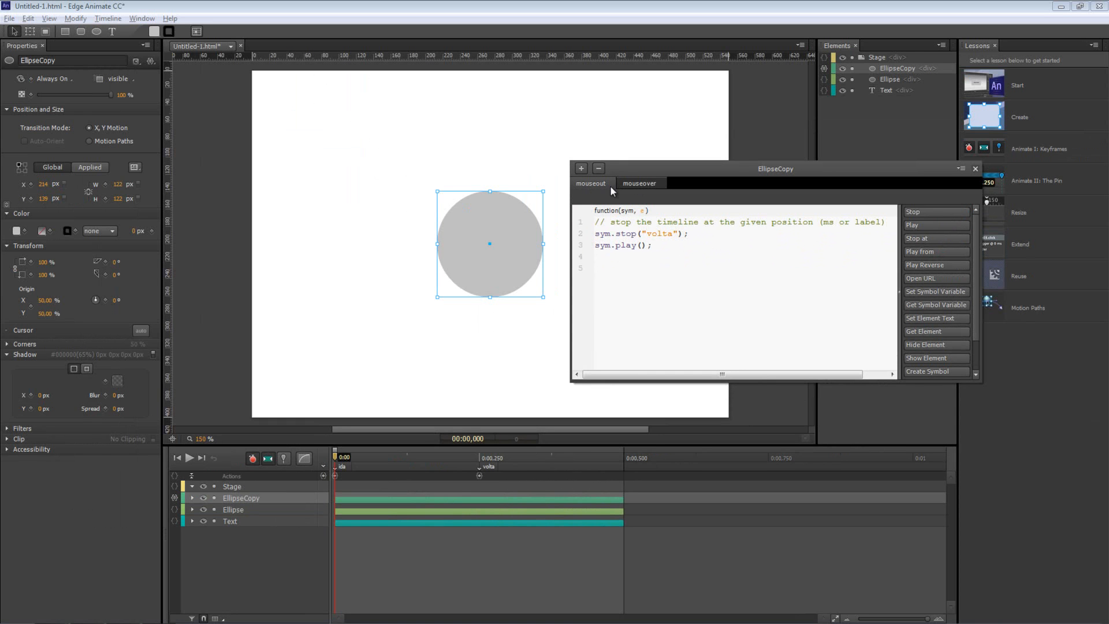
# Compare the mouseover "ida" and mouseout "volta" stop lines, scrubbing the stage to the volta point
pyautogui.click(645, 185)
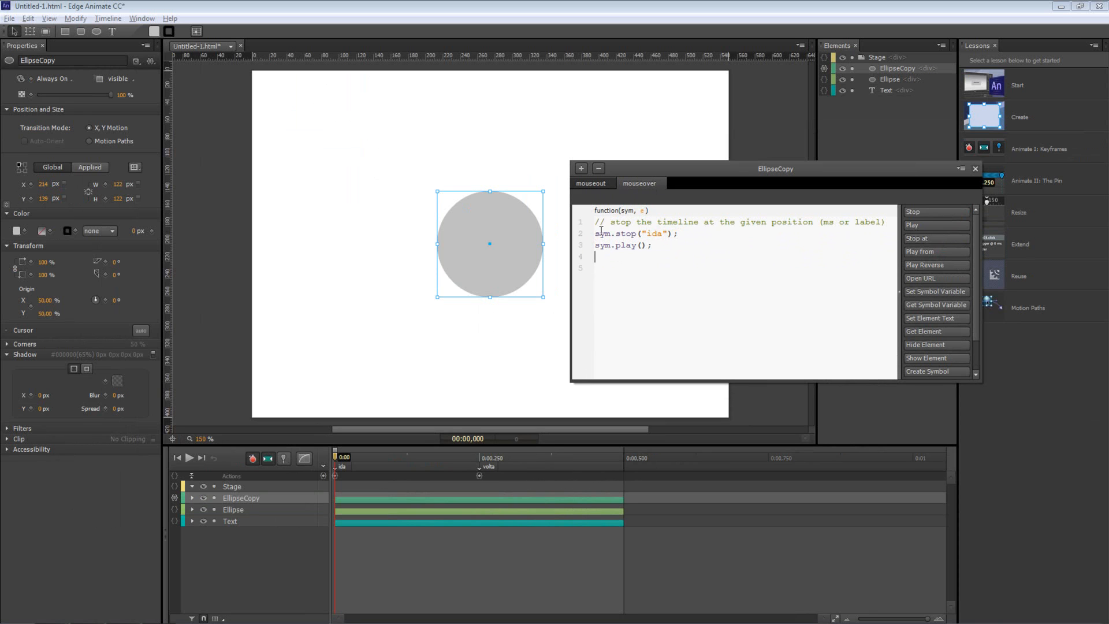
pyautogui.moveTo(597, 234); pyautogui.dragTo(688, 233)
pyautogui.click(662, 234)
pyautogui.moveTo(335, 460); pyautogui.dragTo(477, 468)
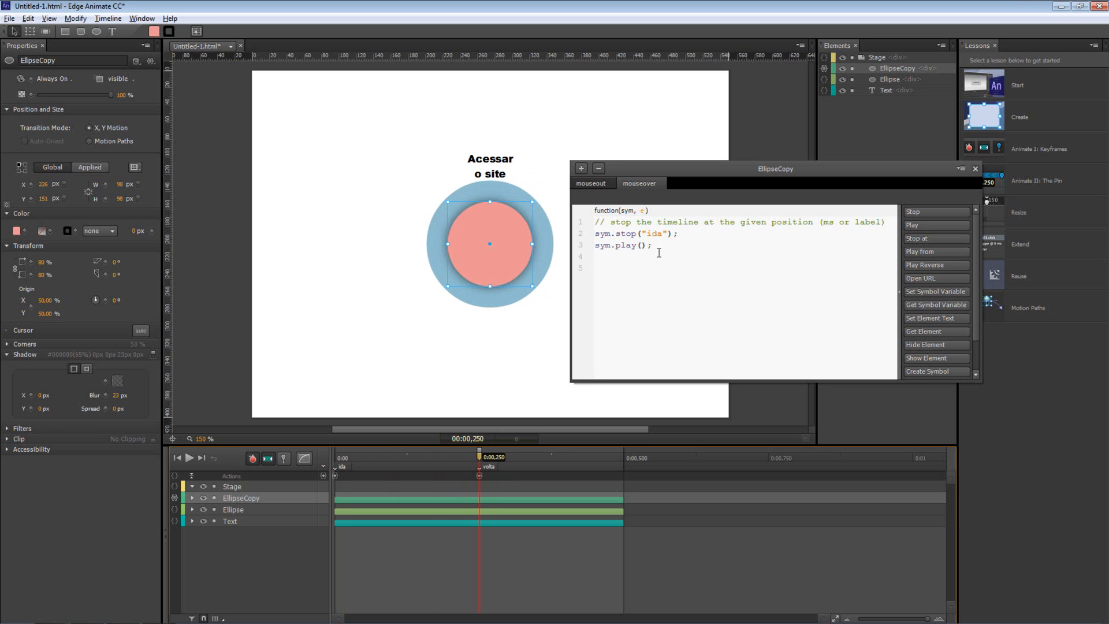
pyautogui.moveTo(605, 233); pyautogui.dragTo(679, 234)
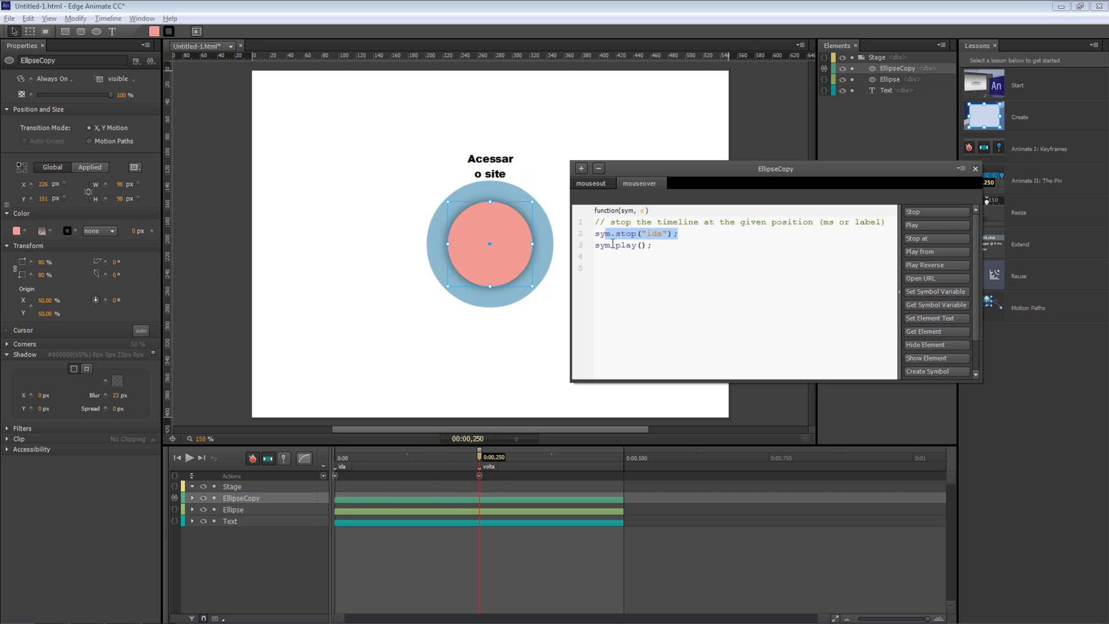
pyautogui.click(669, 249)
pyautogui.click(590, 183)
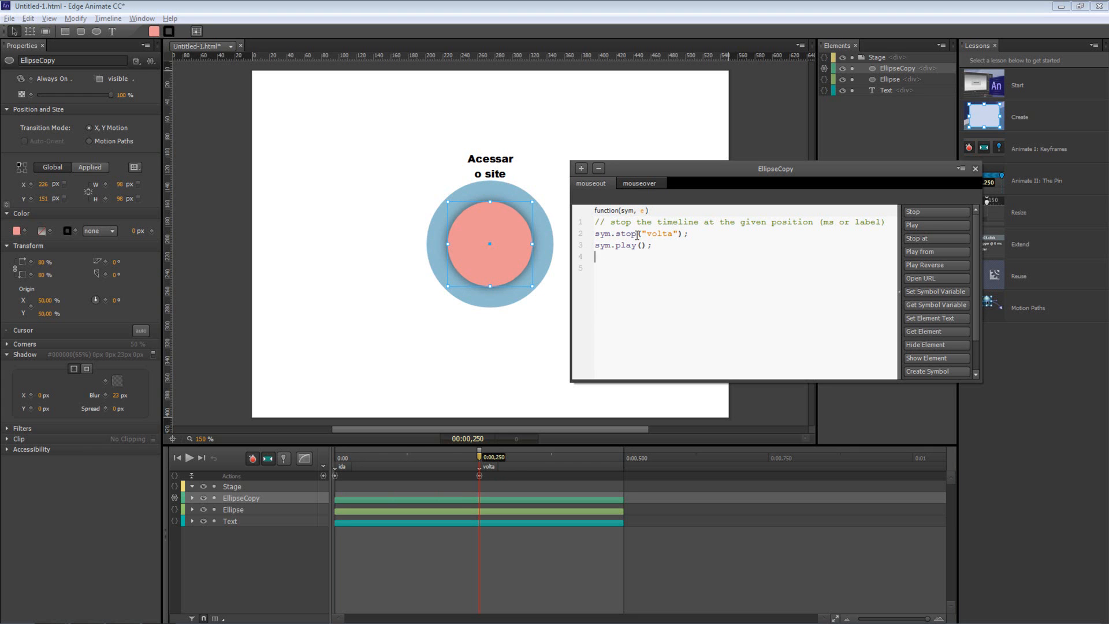
pyautogui.moveTo(611, 221); pyautogui.dragTo(673, 233)
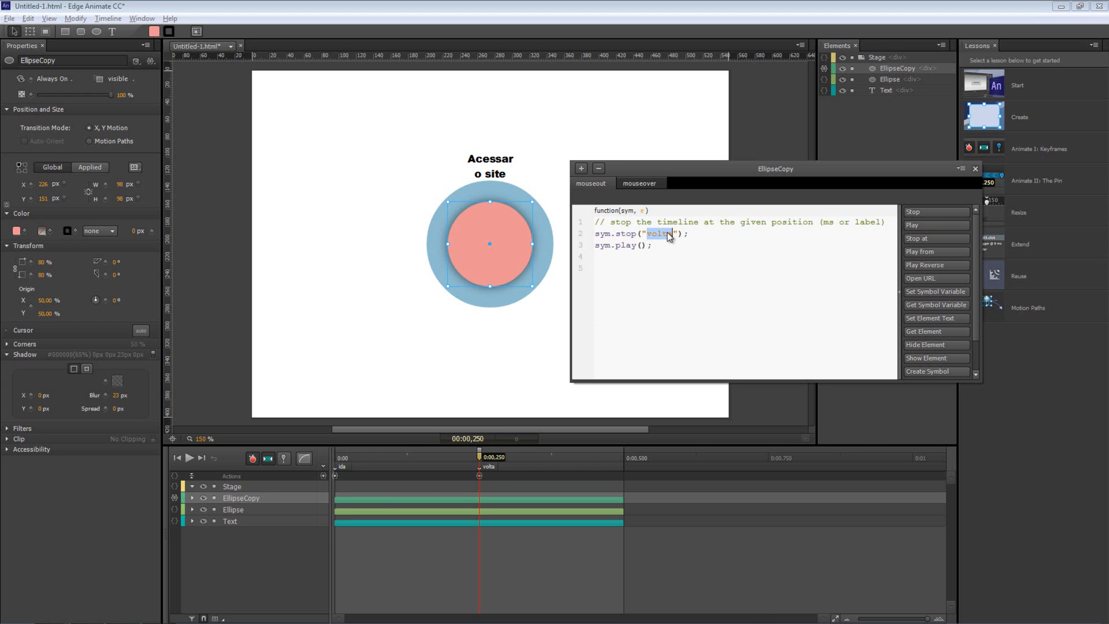
# Set the playhead to 0:00,250, close EllipseCopy's Actions panel and deselect everything on the stage
pyautogui.click(479, 461)
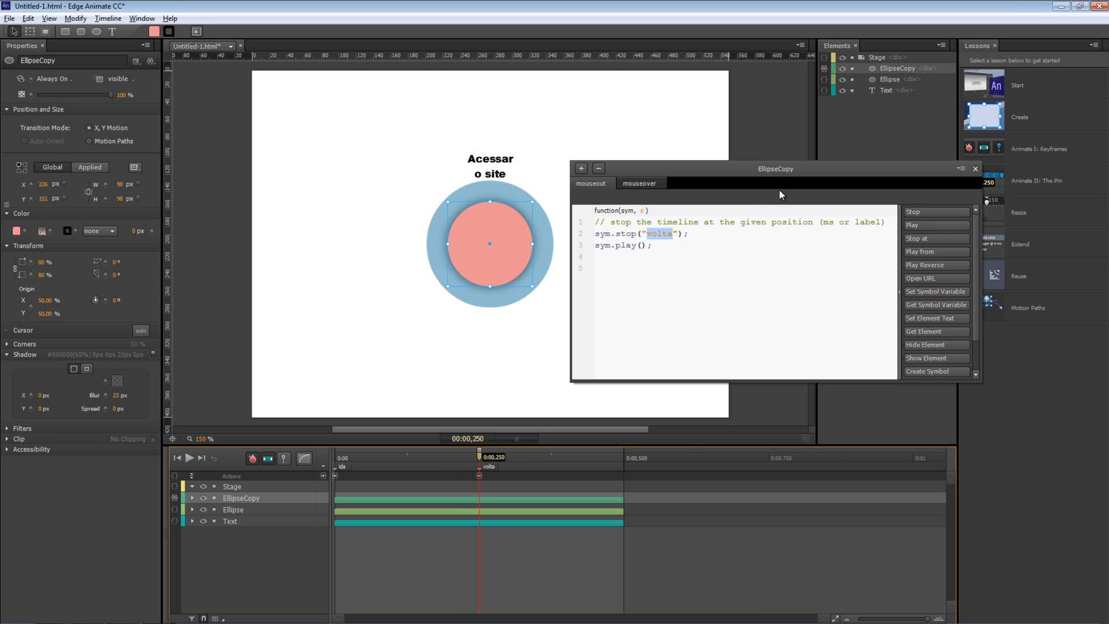
pyautogui.click(975, 169)
pyautogui.click(650, 211)
# Preview in Chrome, close the preview tab, then rewind to 0:00 and select the EllipseCopy circle
pyautogui.hotkey('ctrl', 'Return')
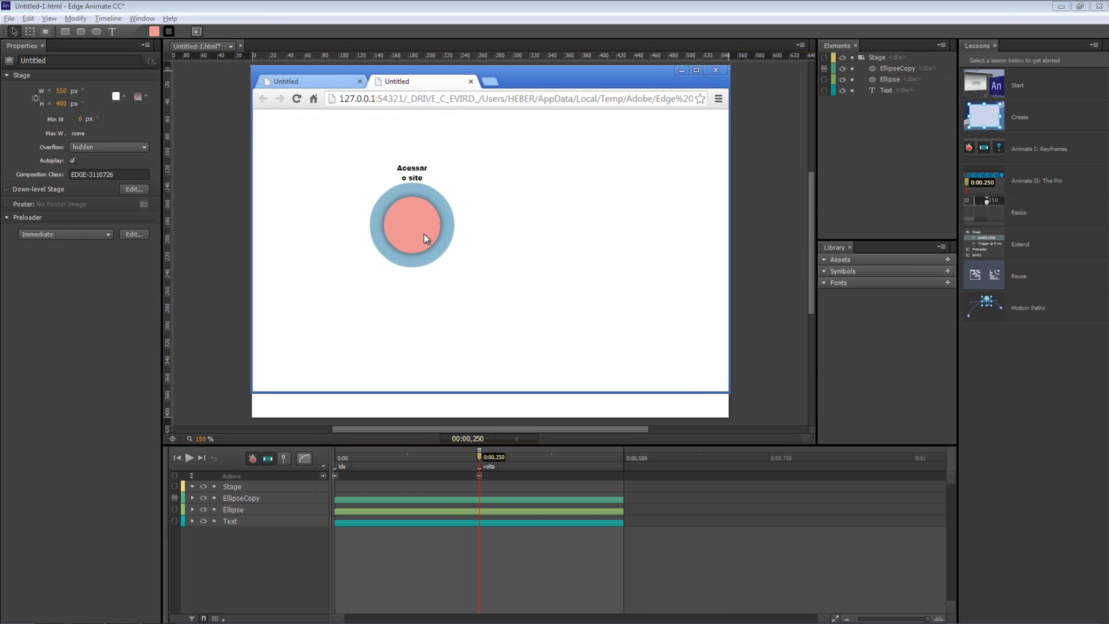
pyautogui.moveTo(422, 233)
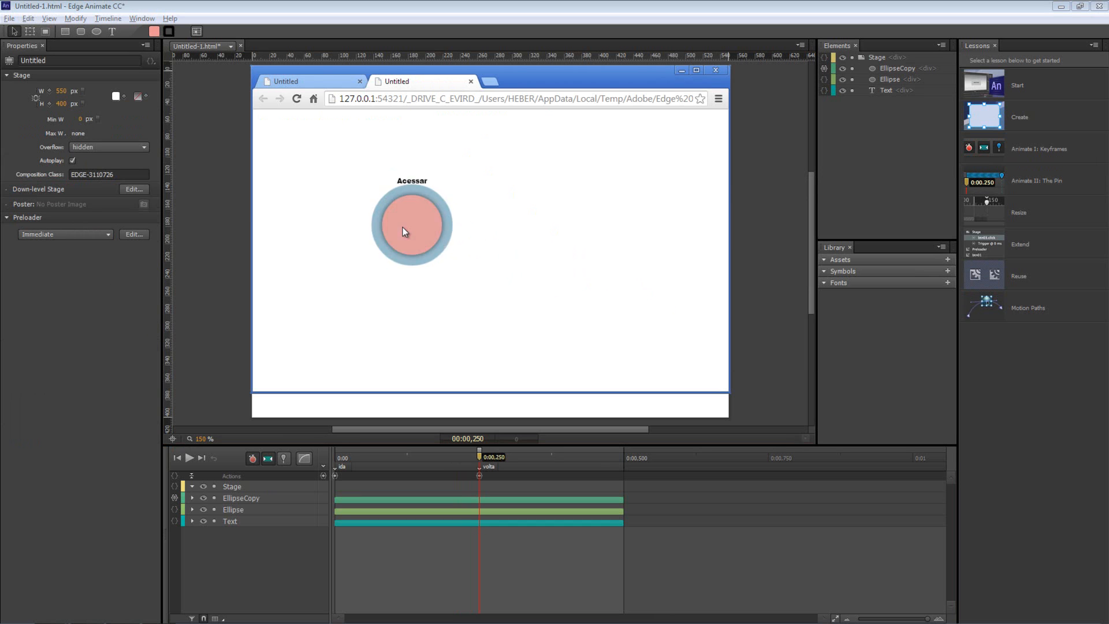
pyautogui.click(471, 82)
pyautogui.click(229, 207)
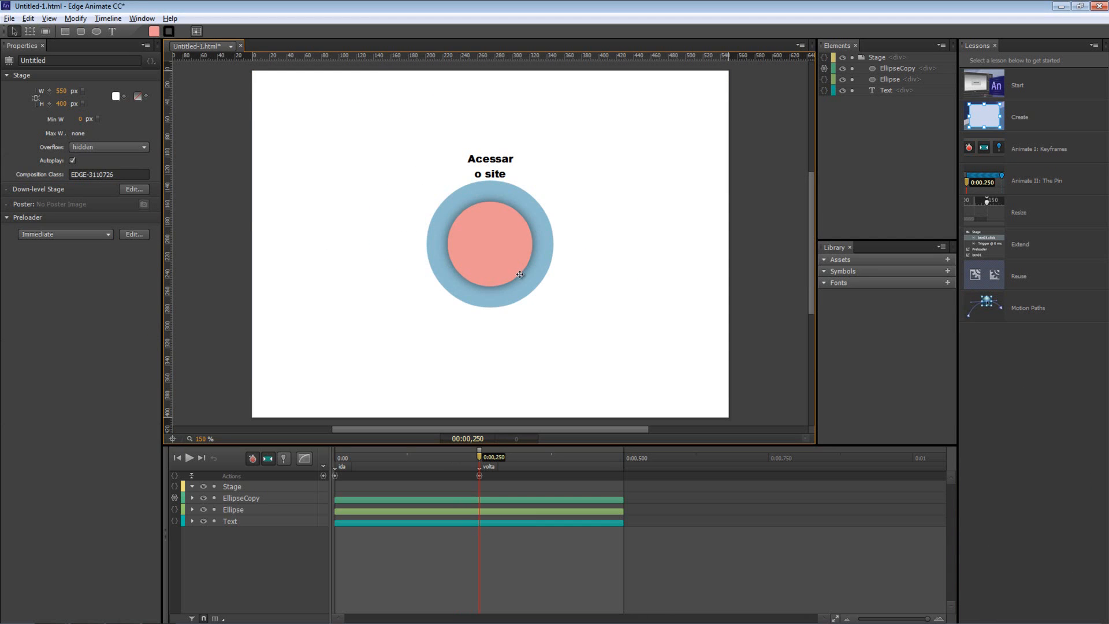
pyautogui.press('Home')
pyautogui.click(504, 217)
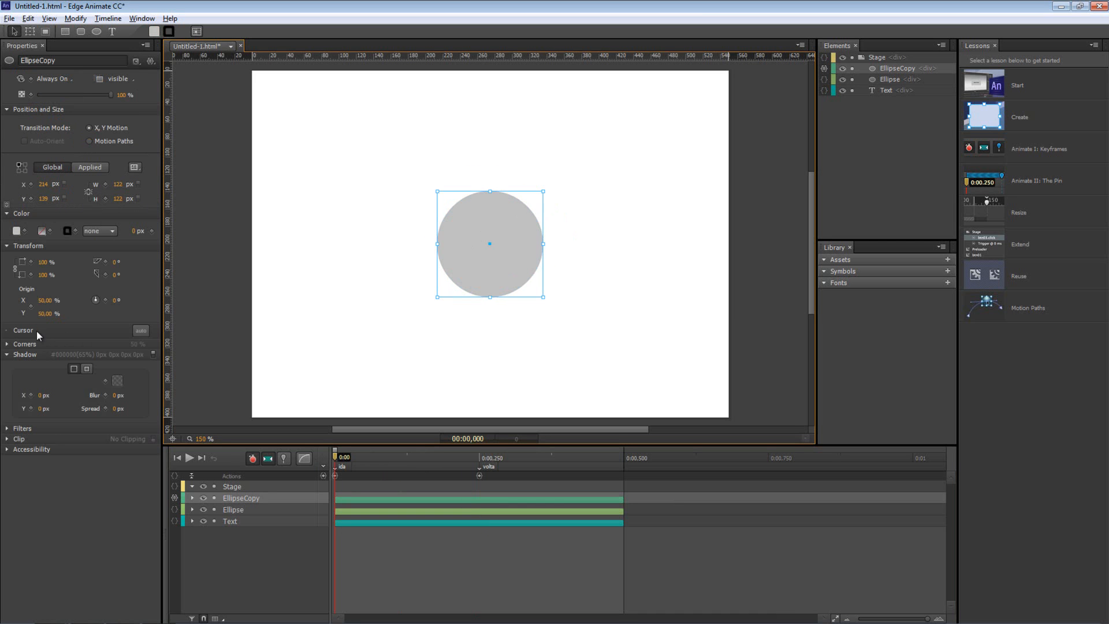
# Set EllipseCopy's cursor to the pointer hand, check it in a Chrome preview, and reselect the circle
pyautogui.click(140, 331)
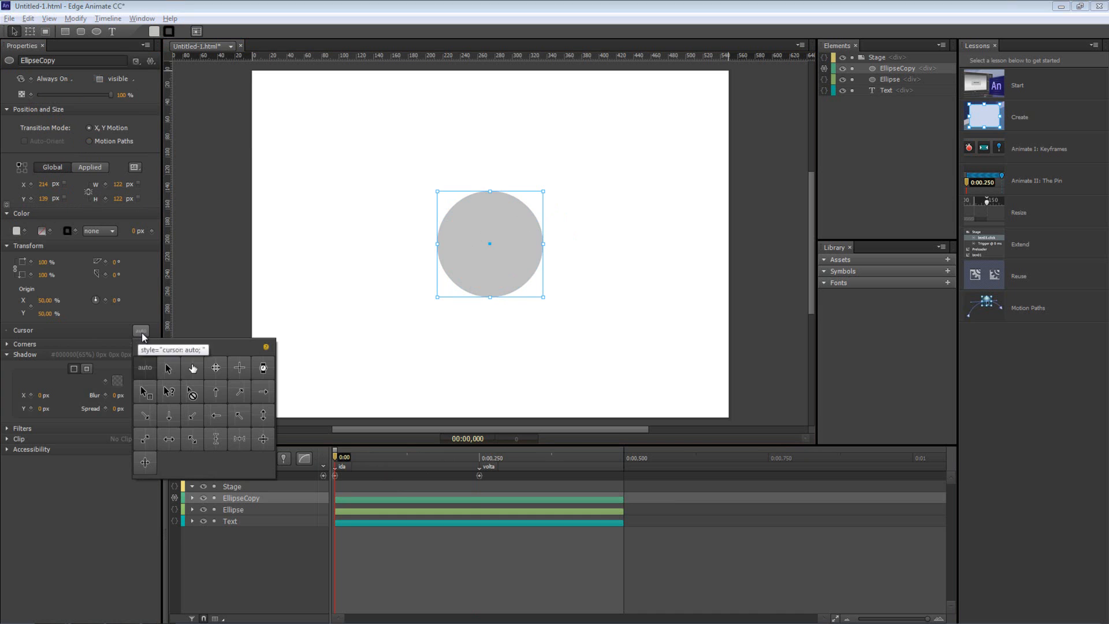
pyautogui.click(191, 368)
pyautogui.hotkey('ctrl', 'Return')
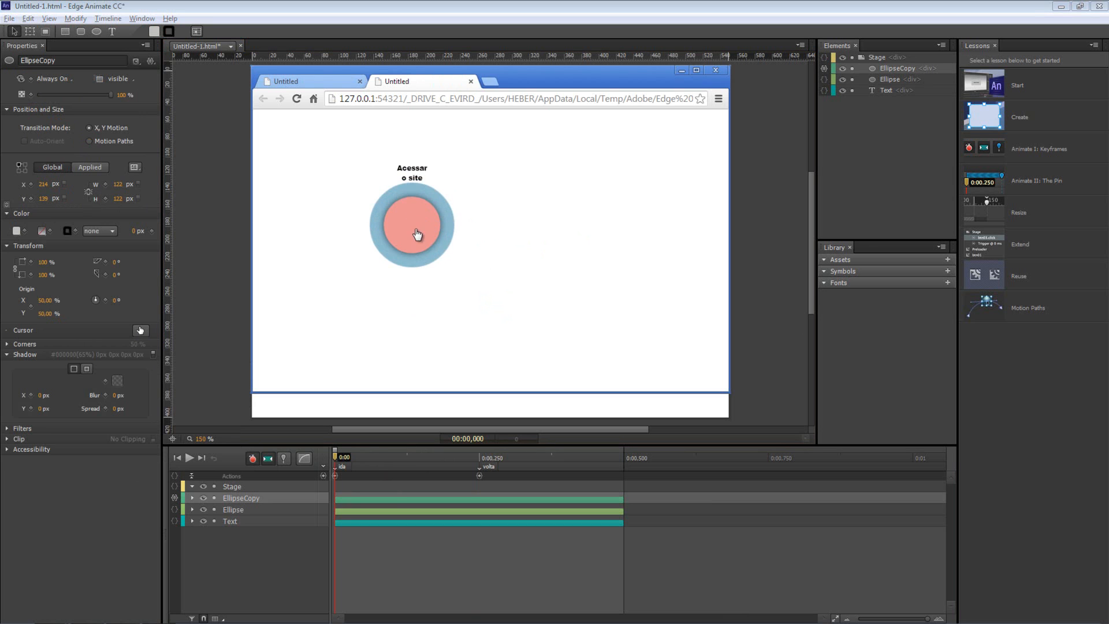
pyautogui.click(472, 81)
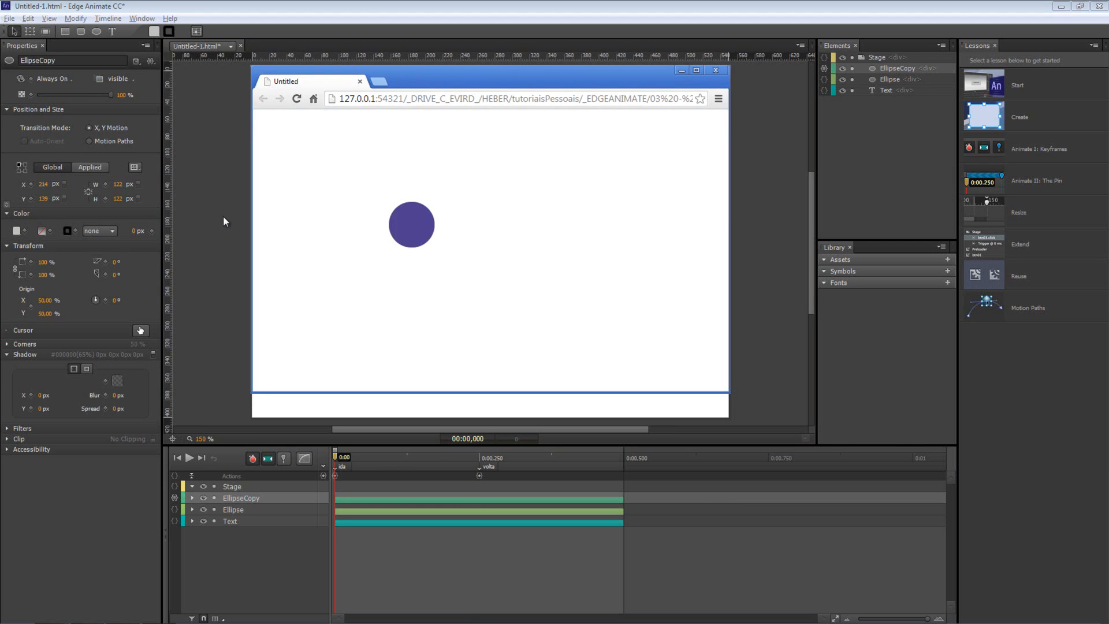
pyautogui.click(224, 219)
pyautogui.click(484, 255)
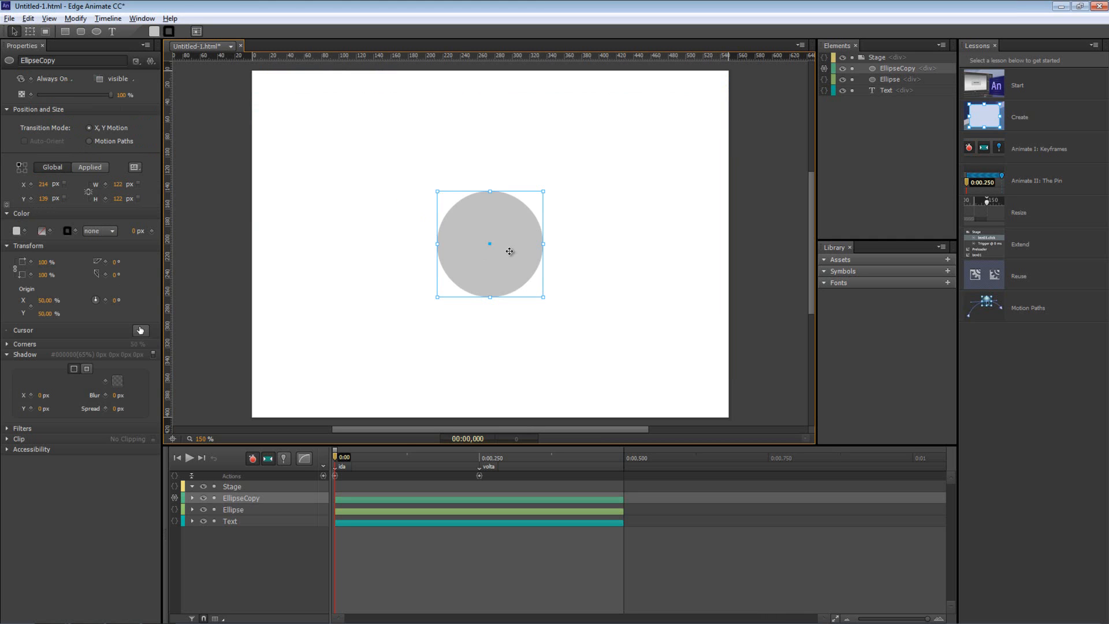
# Open EllipseCopy's actions and add a click event handler
pyautogui.rightClick(479, 216)
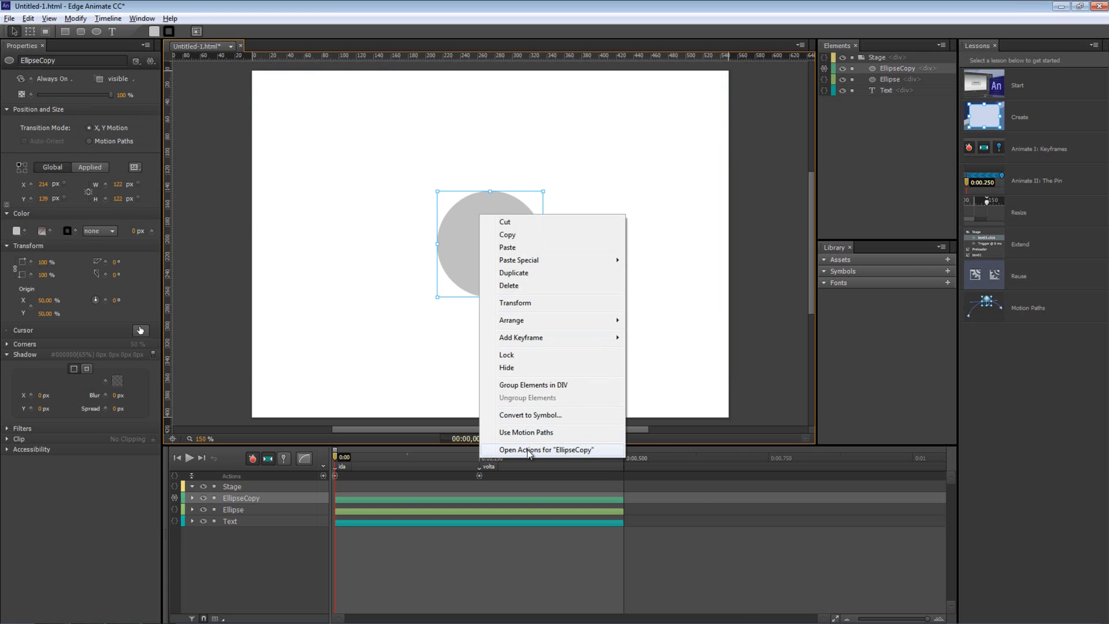
pyautogui.click(528, 449)
pyautogui.moveTo(494, 412); pyautogui.dragTo(713, 147)
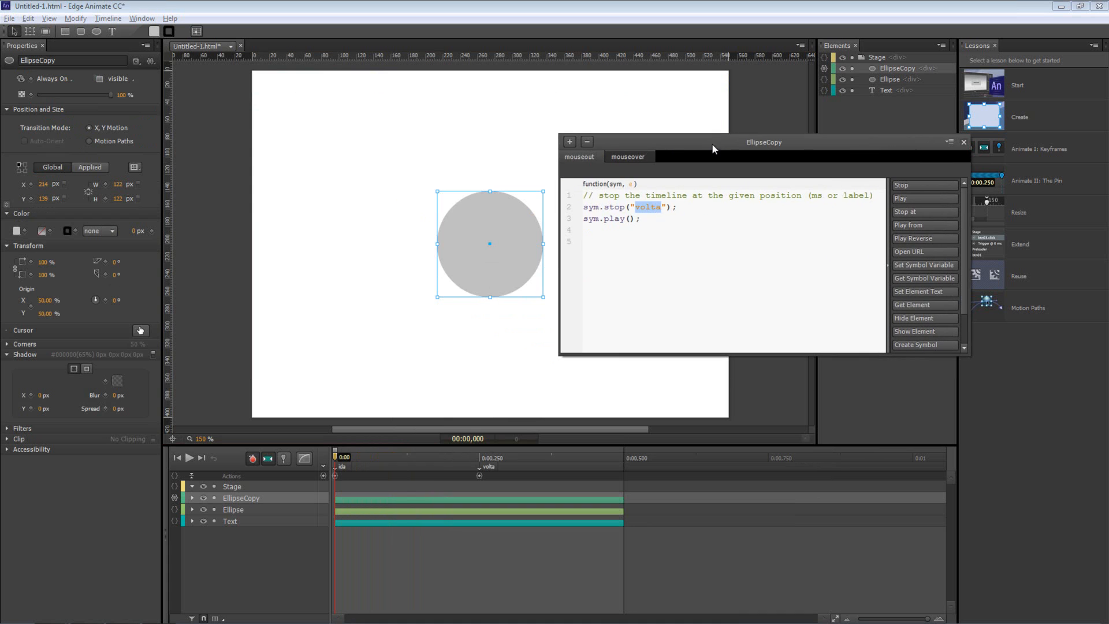
pyautogui.click(572, 143)
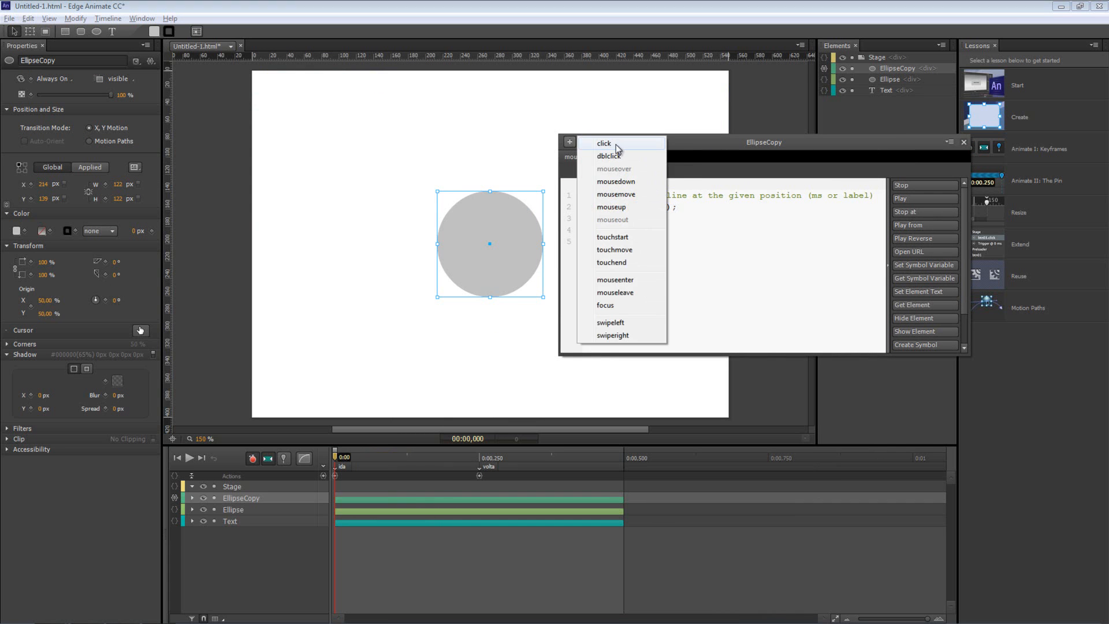
pyautogui.click(617, 144)
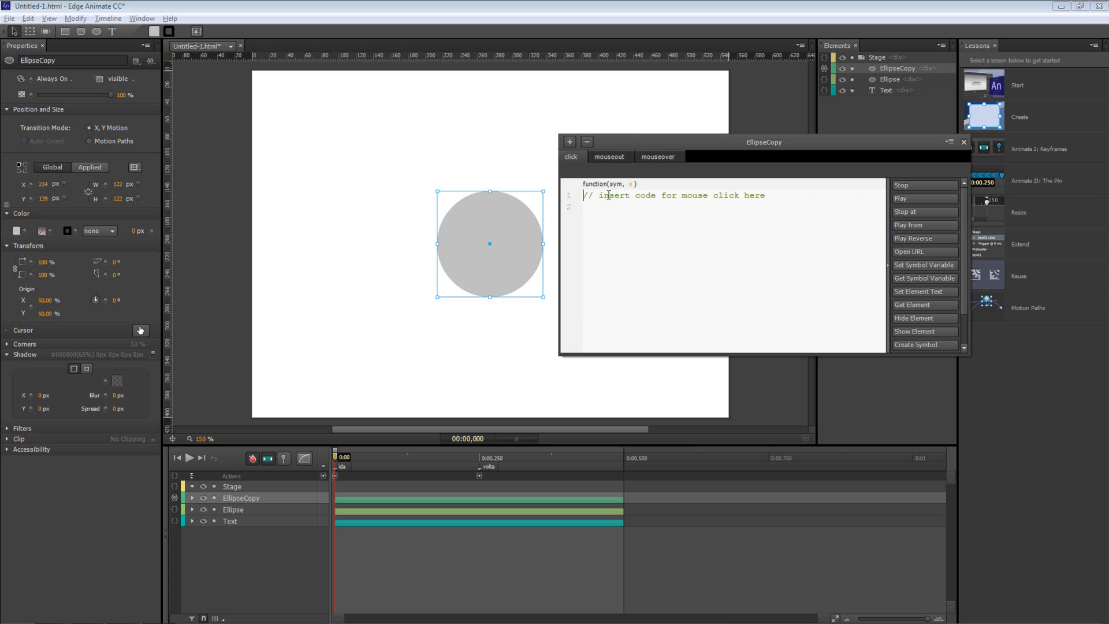
pyautogui.write('window.')
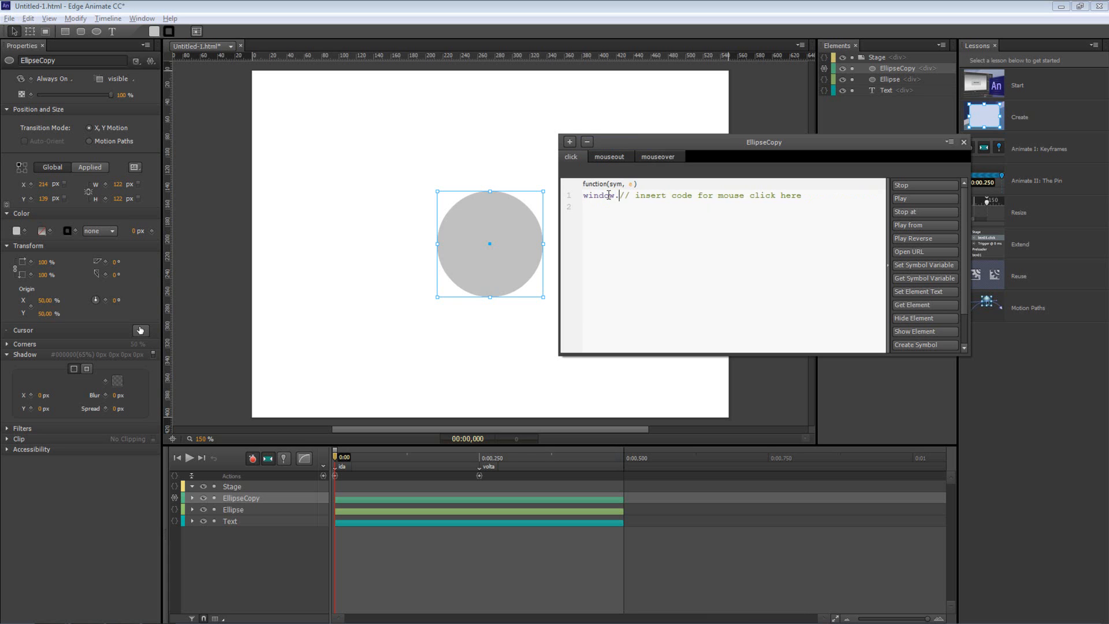
pyautogui.hotkey('shift', 'End')
pyautogui.press('Delete')
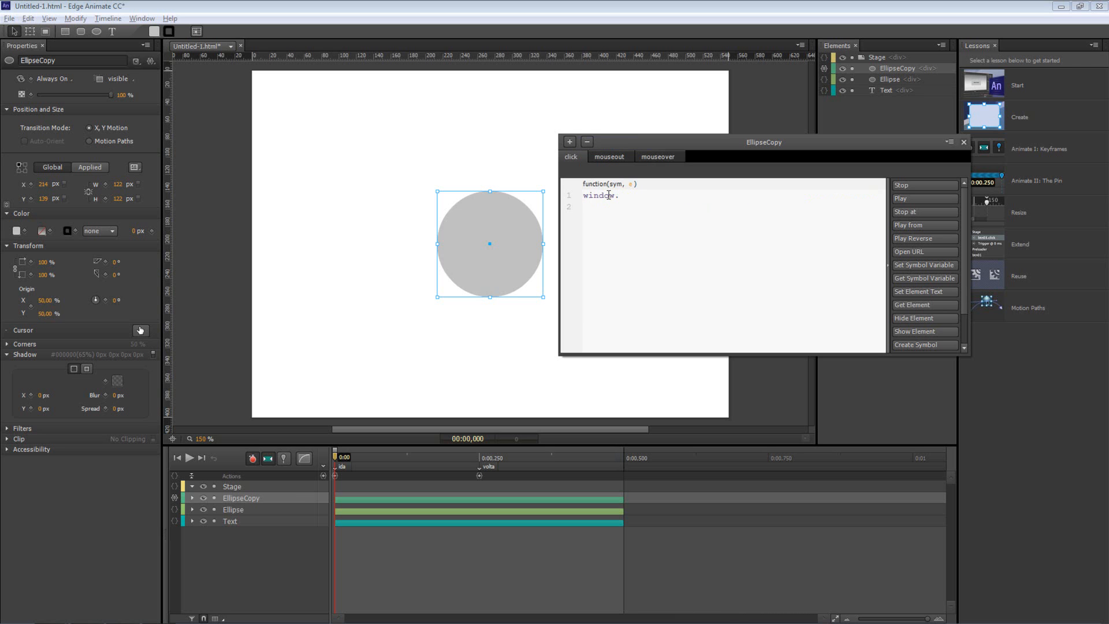
pyautogui.write('open()')
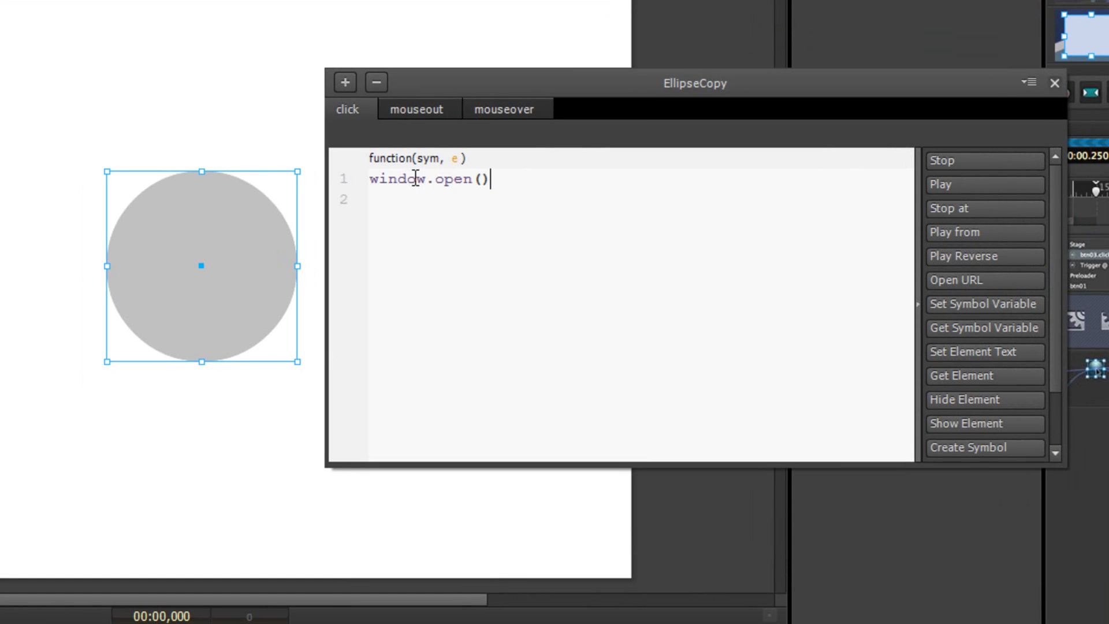
pyautogui.press('Left')
pyautogui.write('"http:/')
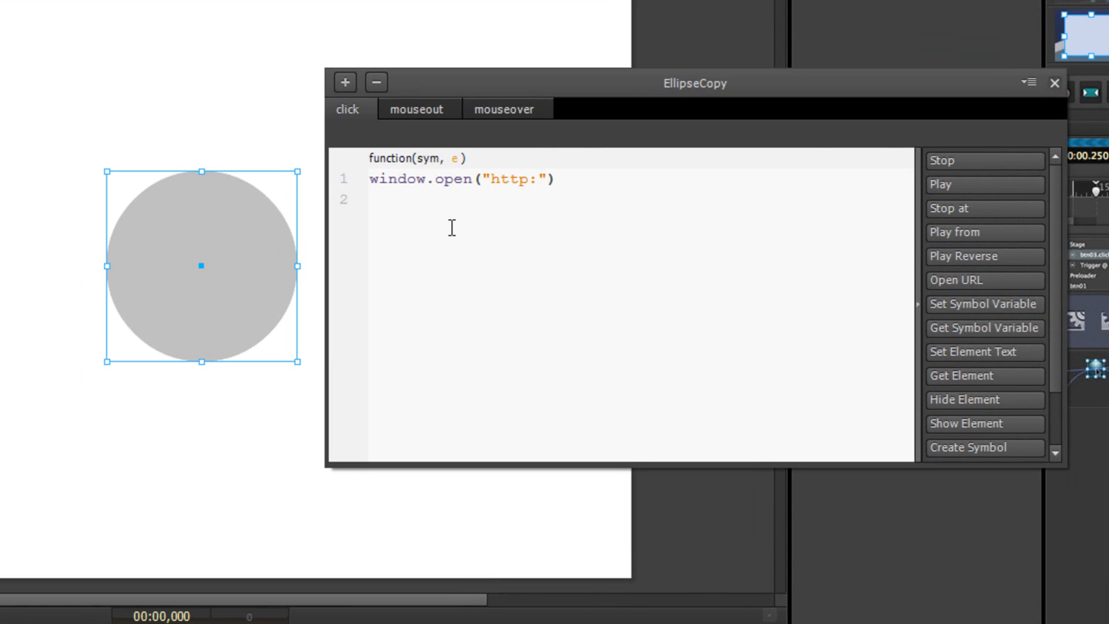
pyautogui.write('/www.google.com')
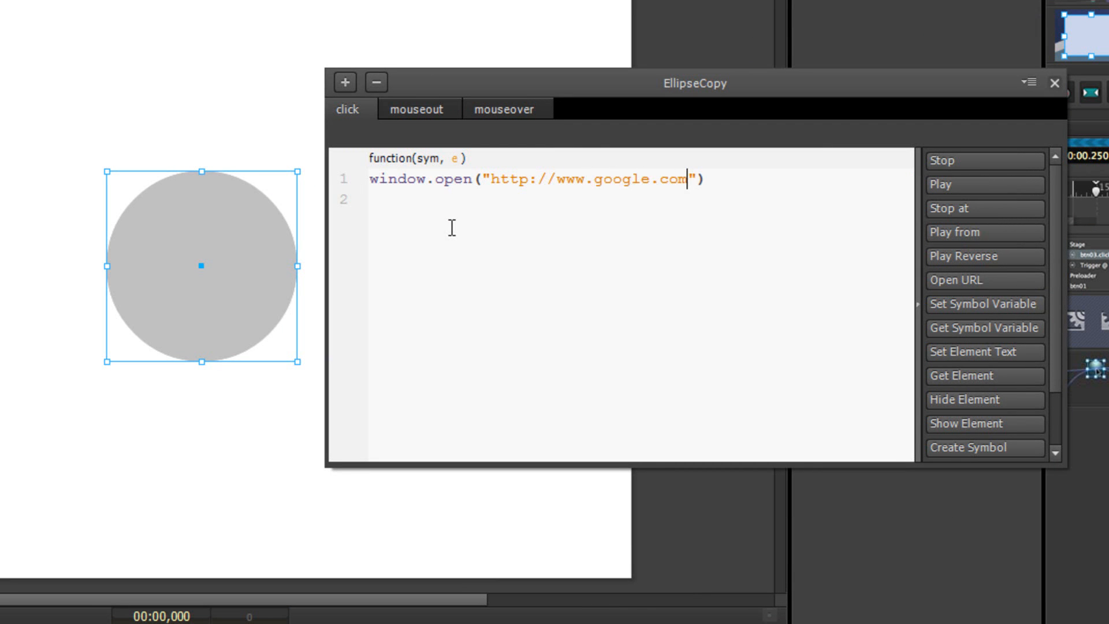
pyautogui.moveTo(491, 179); pyautogui.dragTo(554, 180)
pyautogui.click(554, 180)
pyautogui.click(733, 181)
pyautogui.write(';')
# Deselect the circle, close the actions editor and preview the composition in Chrome
pyautogui.click(237, 56)
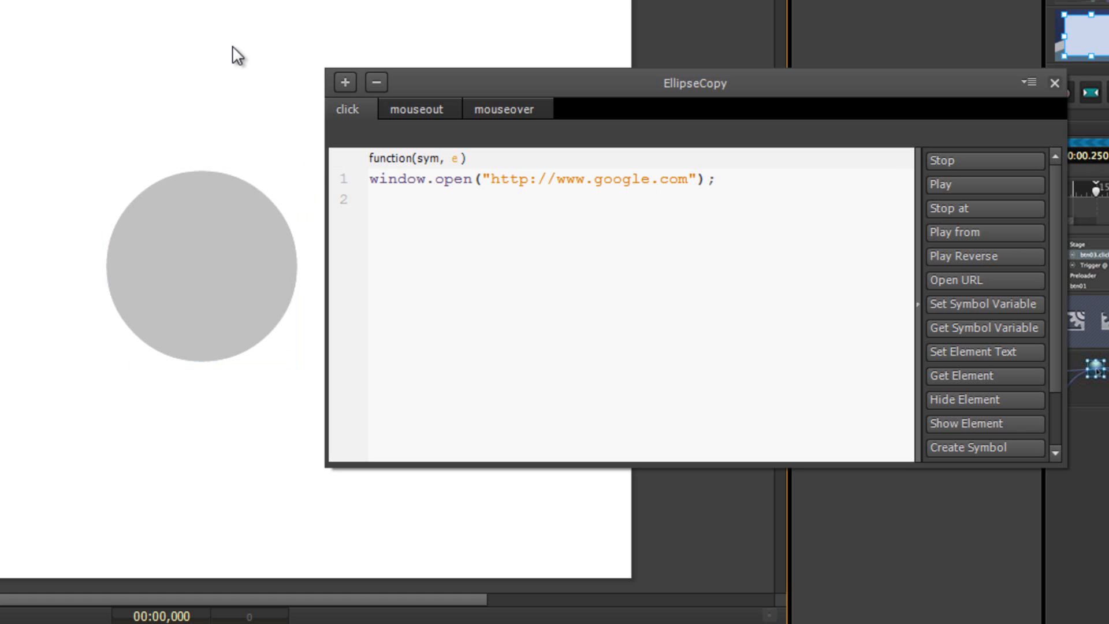
pyautogui.click(1054, 83)
pyautogui.hotkey('ctrl', 'Return')
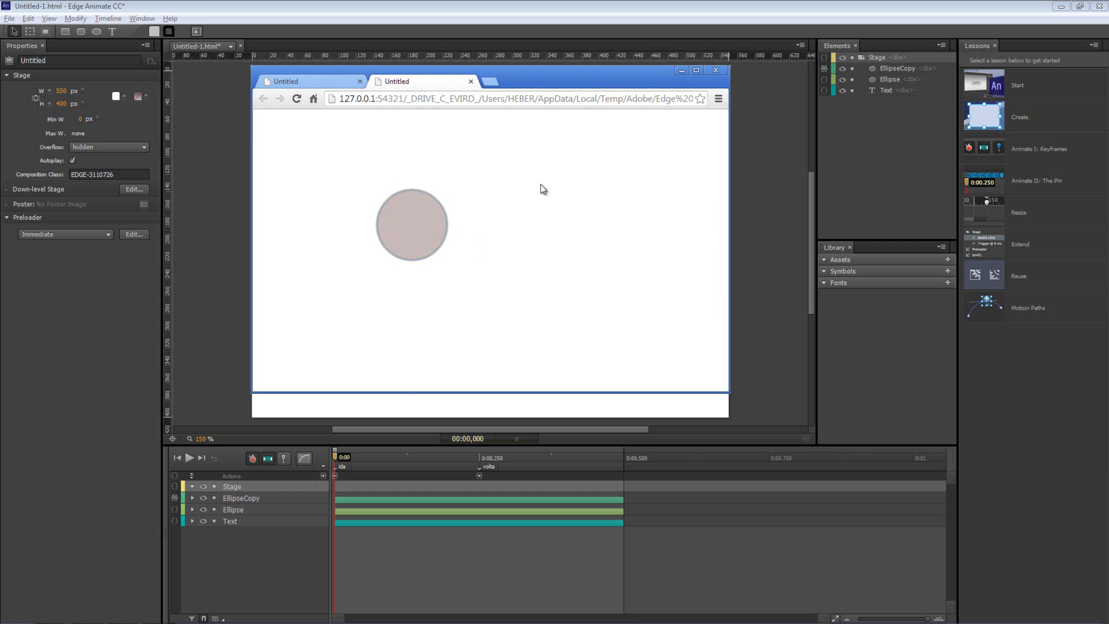
# Click the circle in the preview to confirm Google opens, then close both tabs and return to Edge Animate
pyautogui.click(415, 223)
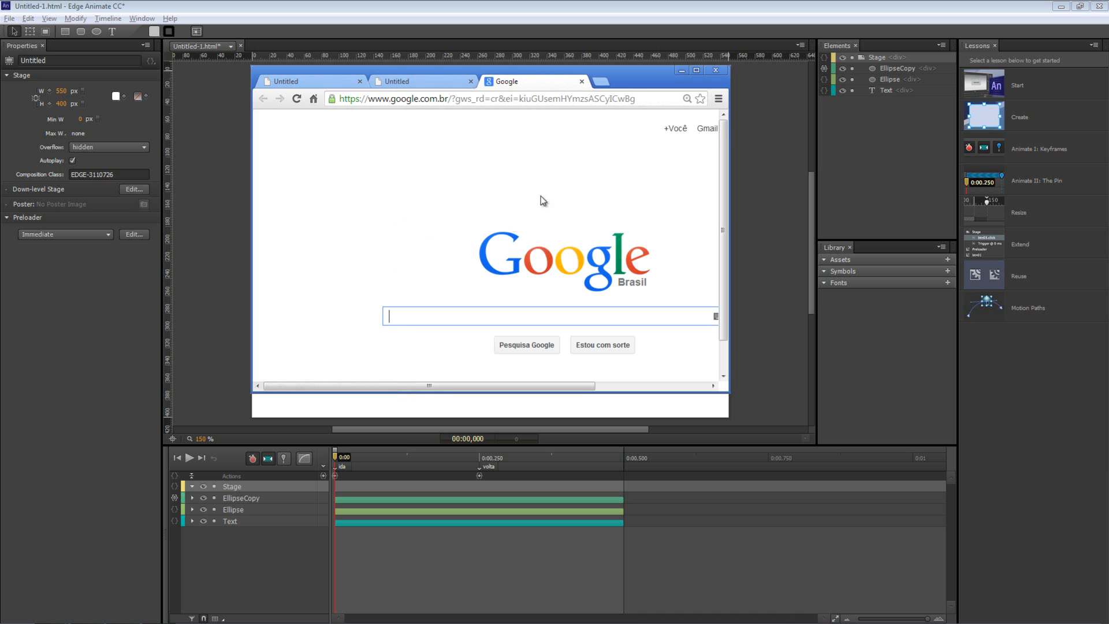
pyautogui.click(582, 83)
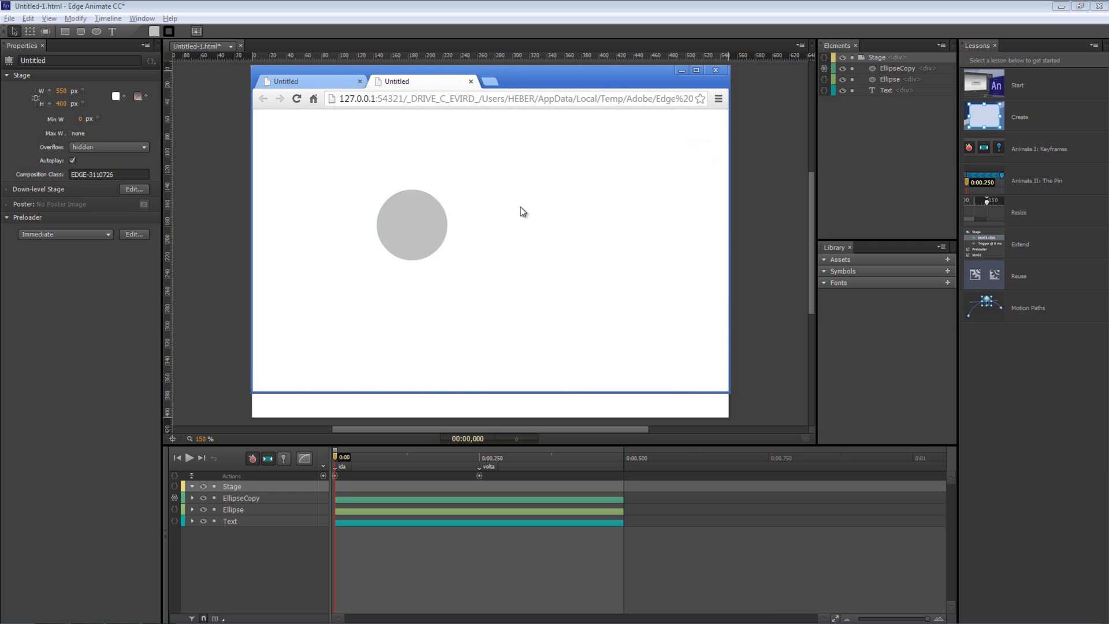
pyautogui.click(471, 81)
pyautogui.click(757, 144)
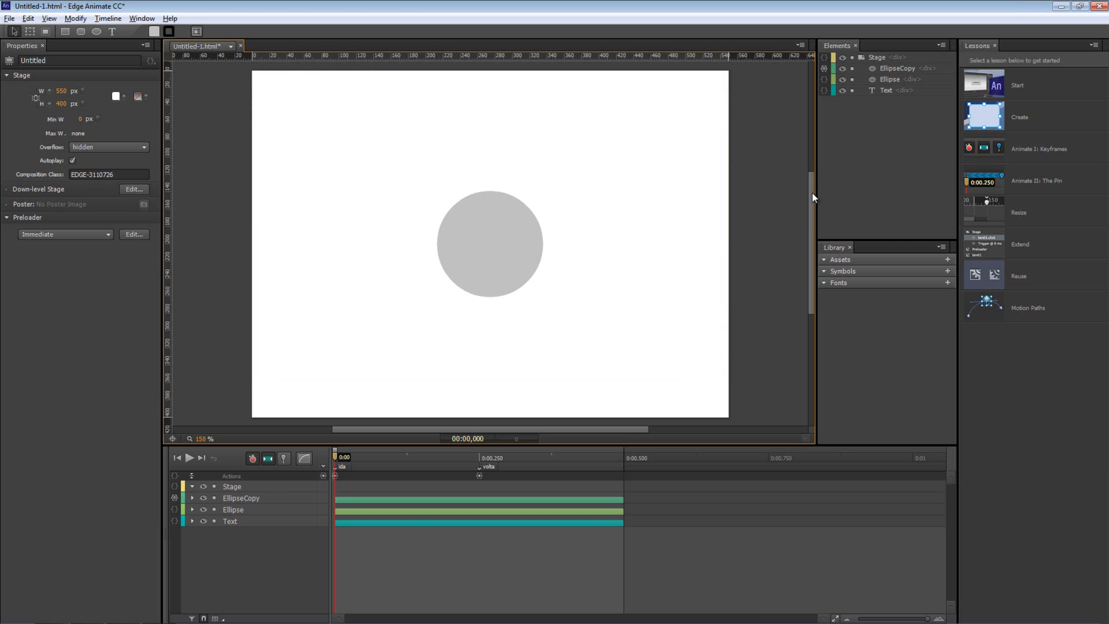
pyautogui.moveTo(336, 455)
pyautogui.mouseDown()
pyautogui.moveTo(633, 456)
pyautogui.moveTo(335, 457)
pyautogui.mouseUp()
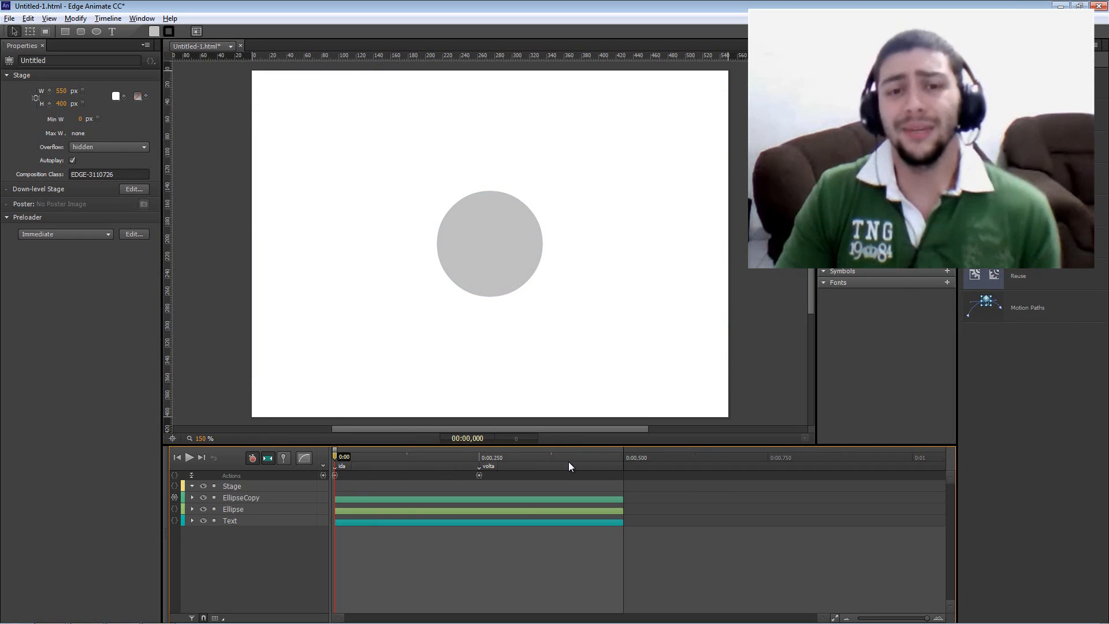
pyautogui.moveTo(414, 457); pyautogui.dragTo(478, 463)
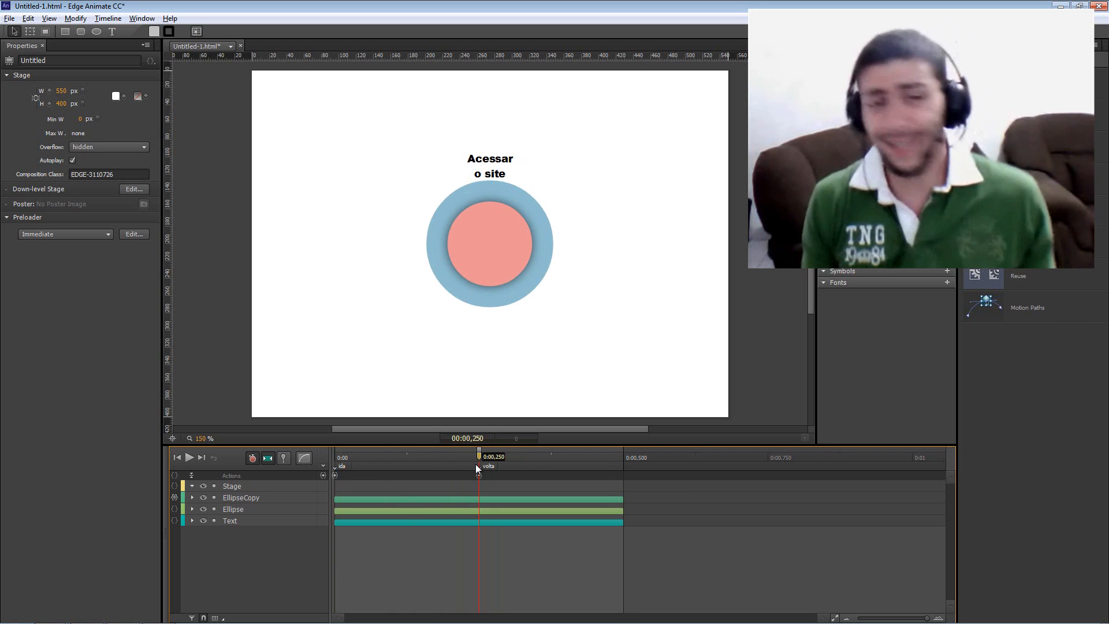
pyautogui.moveTo(476, 468)
pyautogui.mouseDown()
pyautogui.moveTo(371, 466)
pyautogui.moveTo(479, 467)
pyautogui.mouseUp()
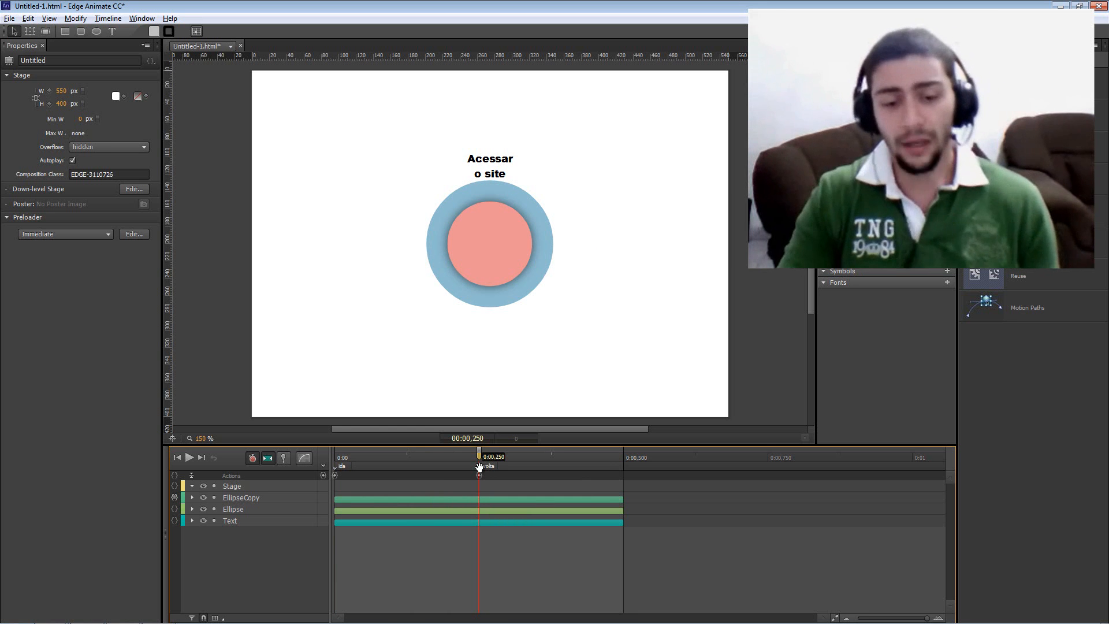
pyautogui.moveTo(478, 458)
pyautogui.mouseDown()
pyautogui.moveTo(524, 460)
pyautogui.moveTo(479, 459)
pyautogui.mouseUp()
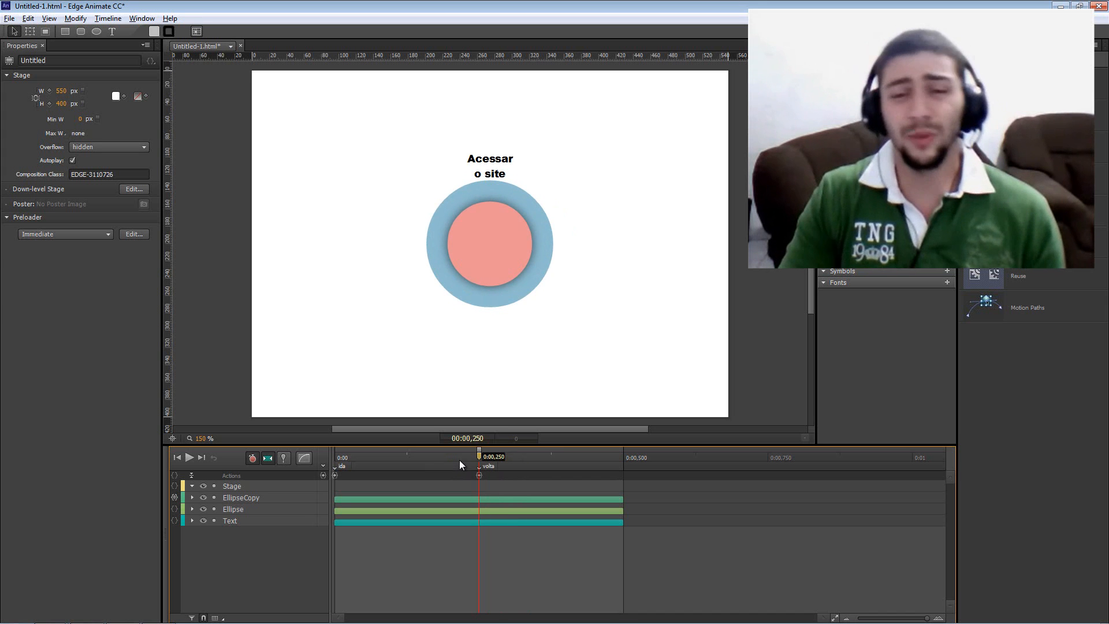
pyautogui.moveTo(475, 457)
pyautogui.mouseDown()
pyautogui.moveTo(361, 458)
pyautogui.moveTo(547, 458)
pyautogui.moveTo(396, 459)
pyautogui.moveTo(480, 460)
pyautogui.mouseUp()
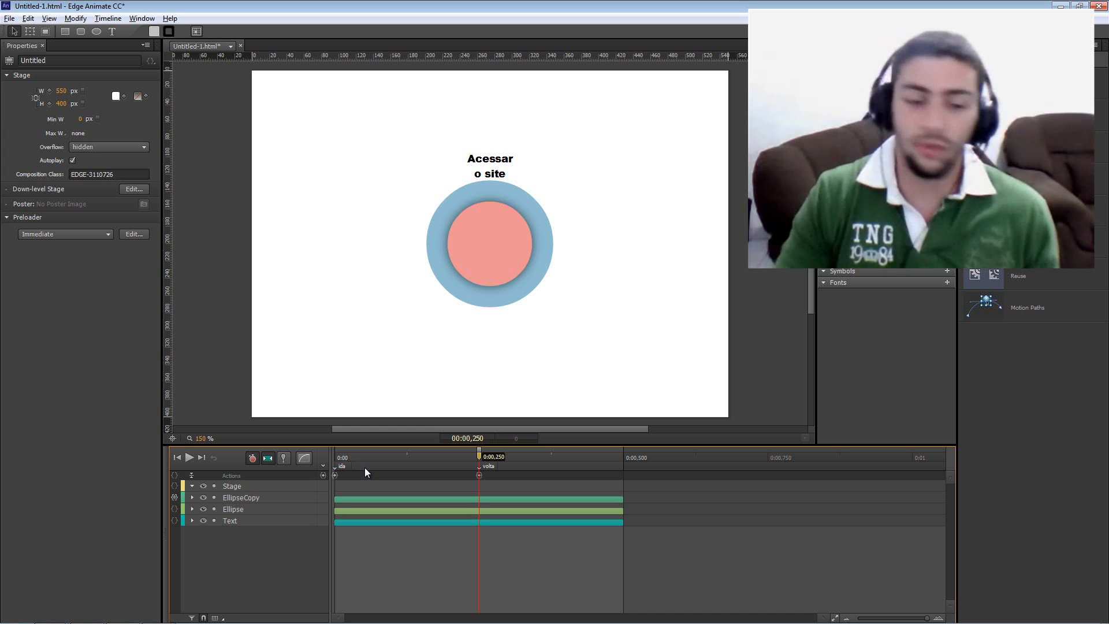
pyautogui.click(406, 461)
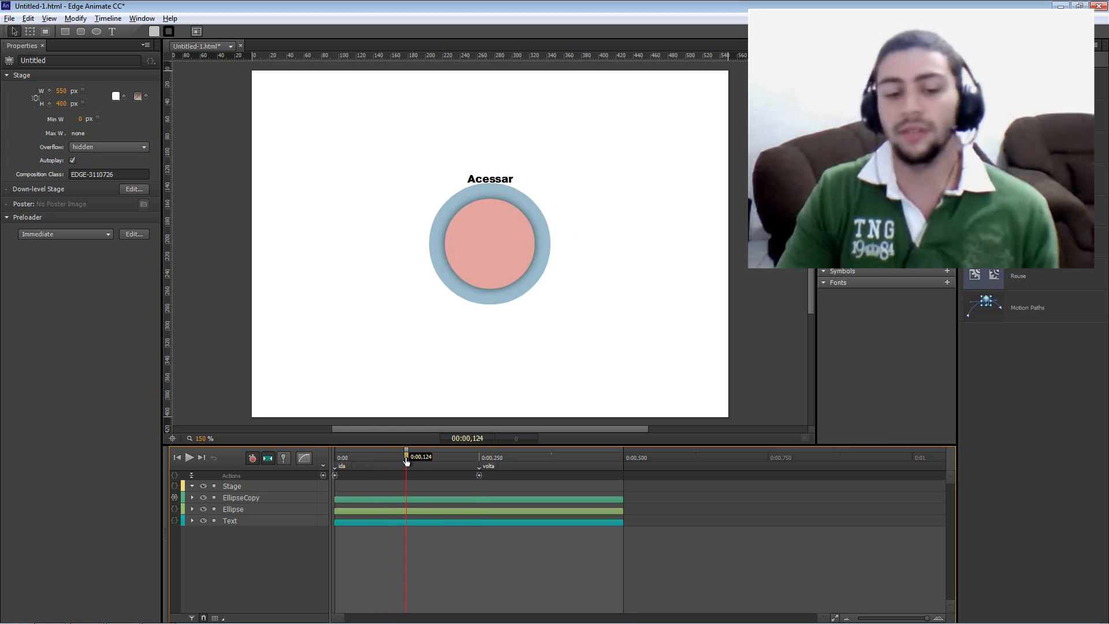
pyautogui.moveTo(406, 455)
pyautogui.mouseDown()
pyautogui.moveTo(365, 454)
pyautogui.moveTo(404, 455)
pyautogui.mouseUp()
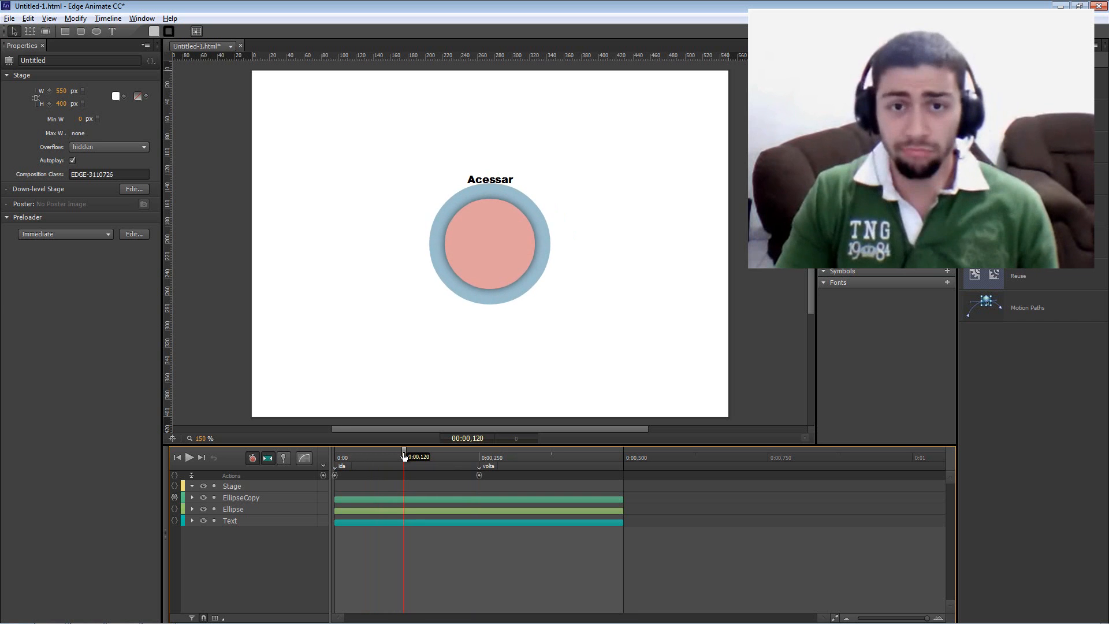